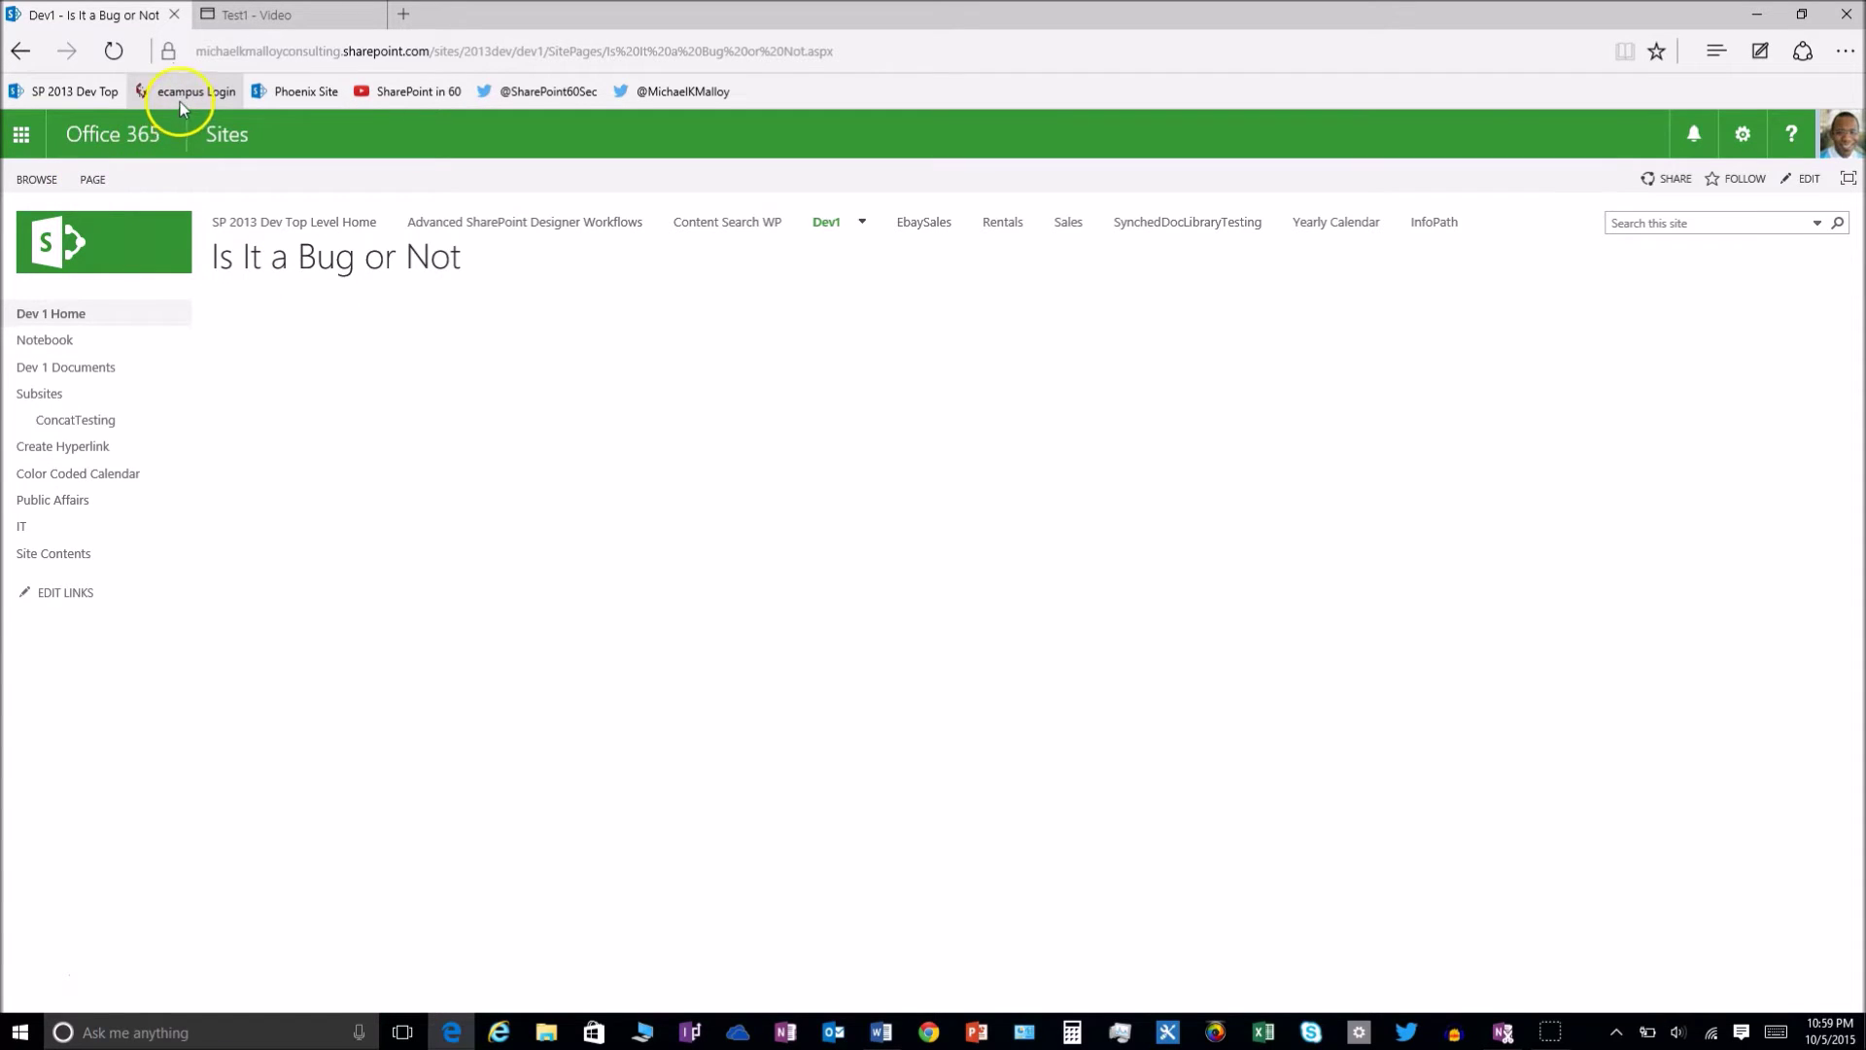
From the Test1 tab, go to the Office 365 Video portal via the app launcher.
click(296, 16)
click(22, 132)
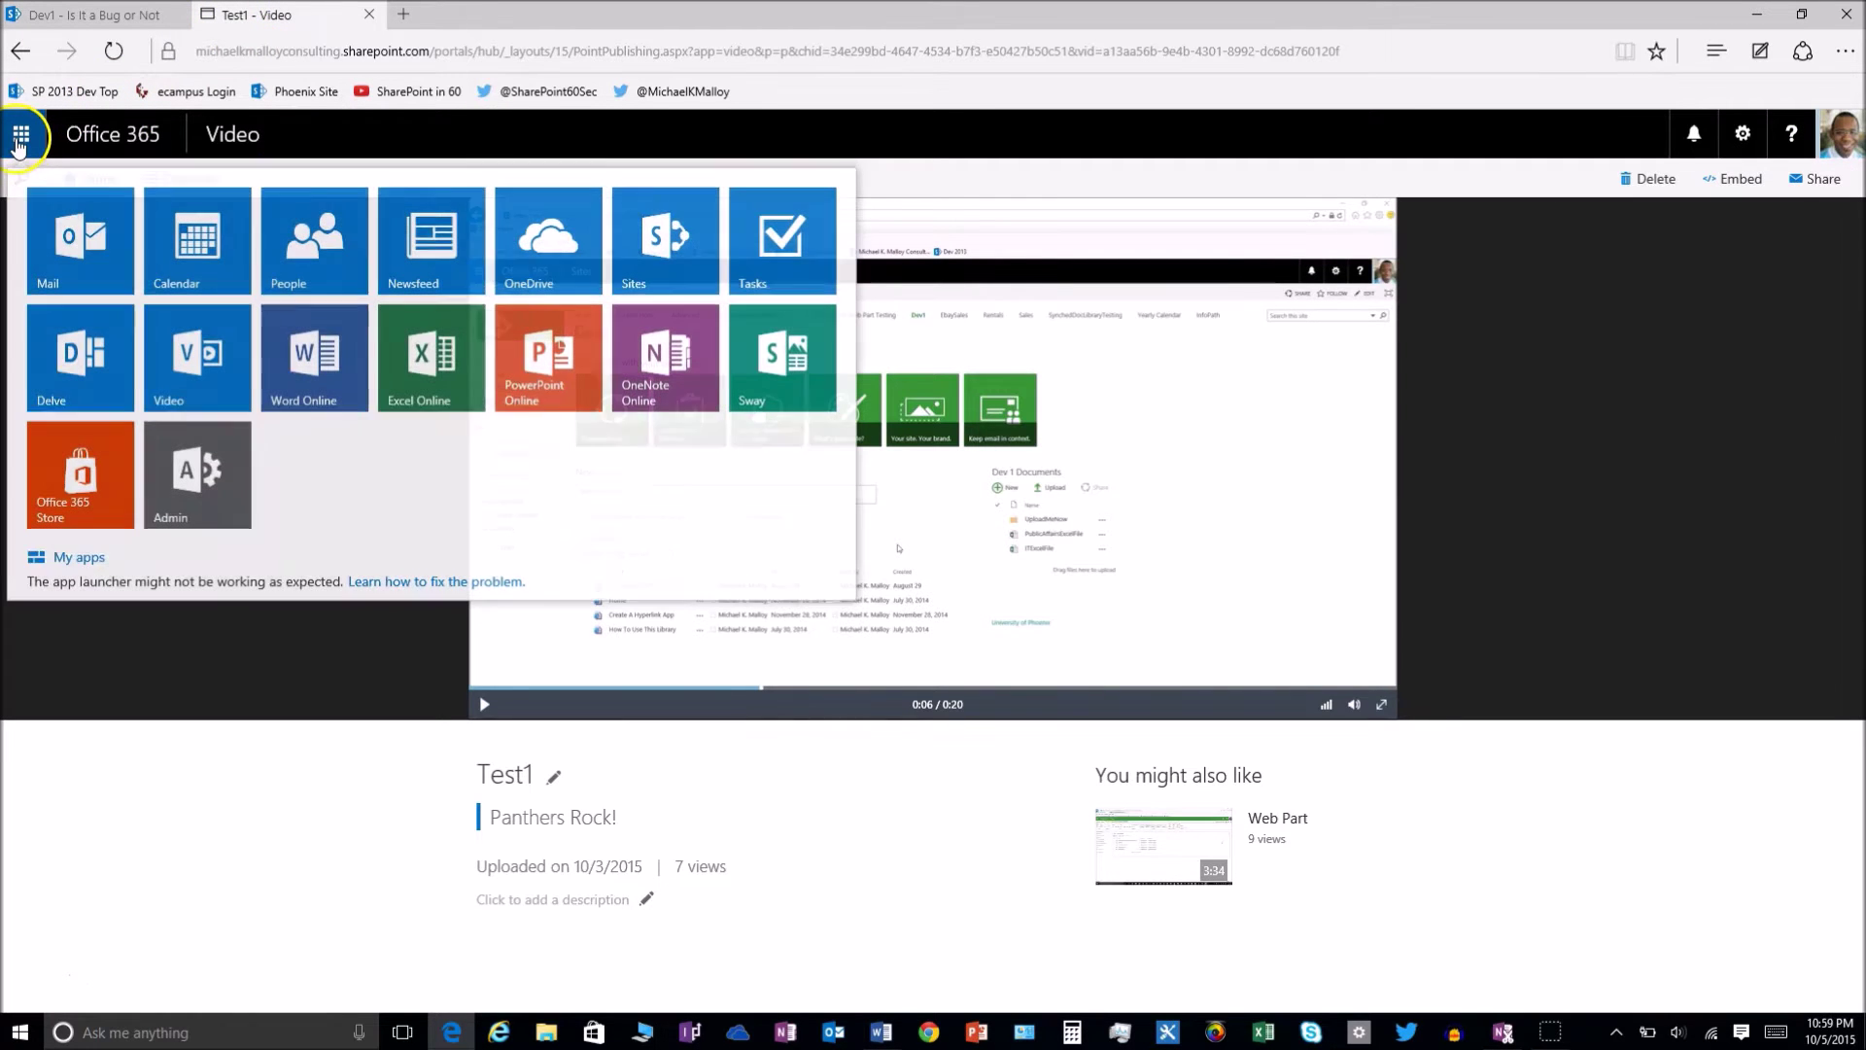
click(215, 376)
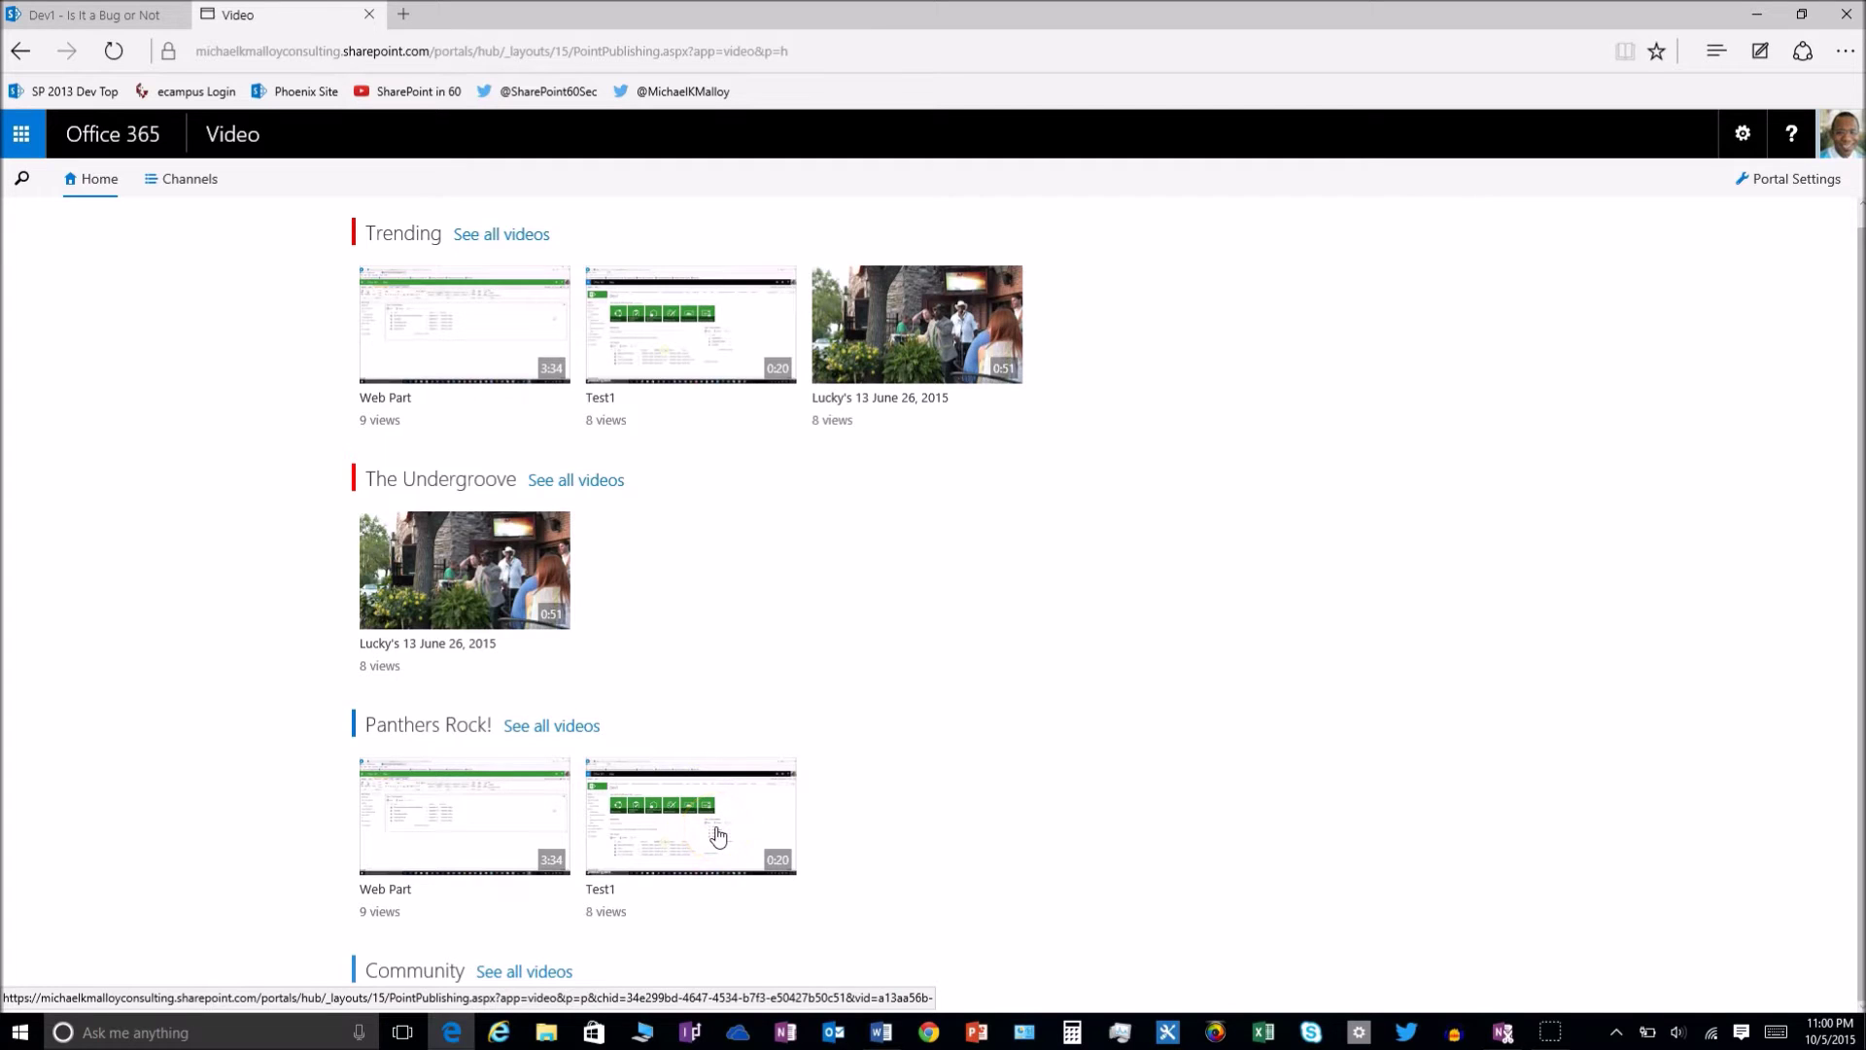
Play the Test1 video from Panthers Rock! and pause it at two seconds.
click(717, 836)
click(736, 835)
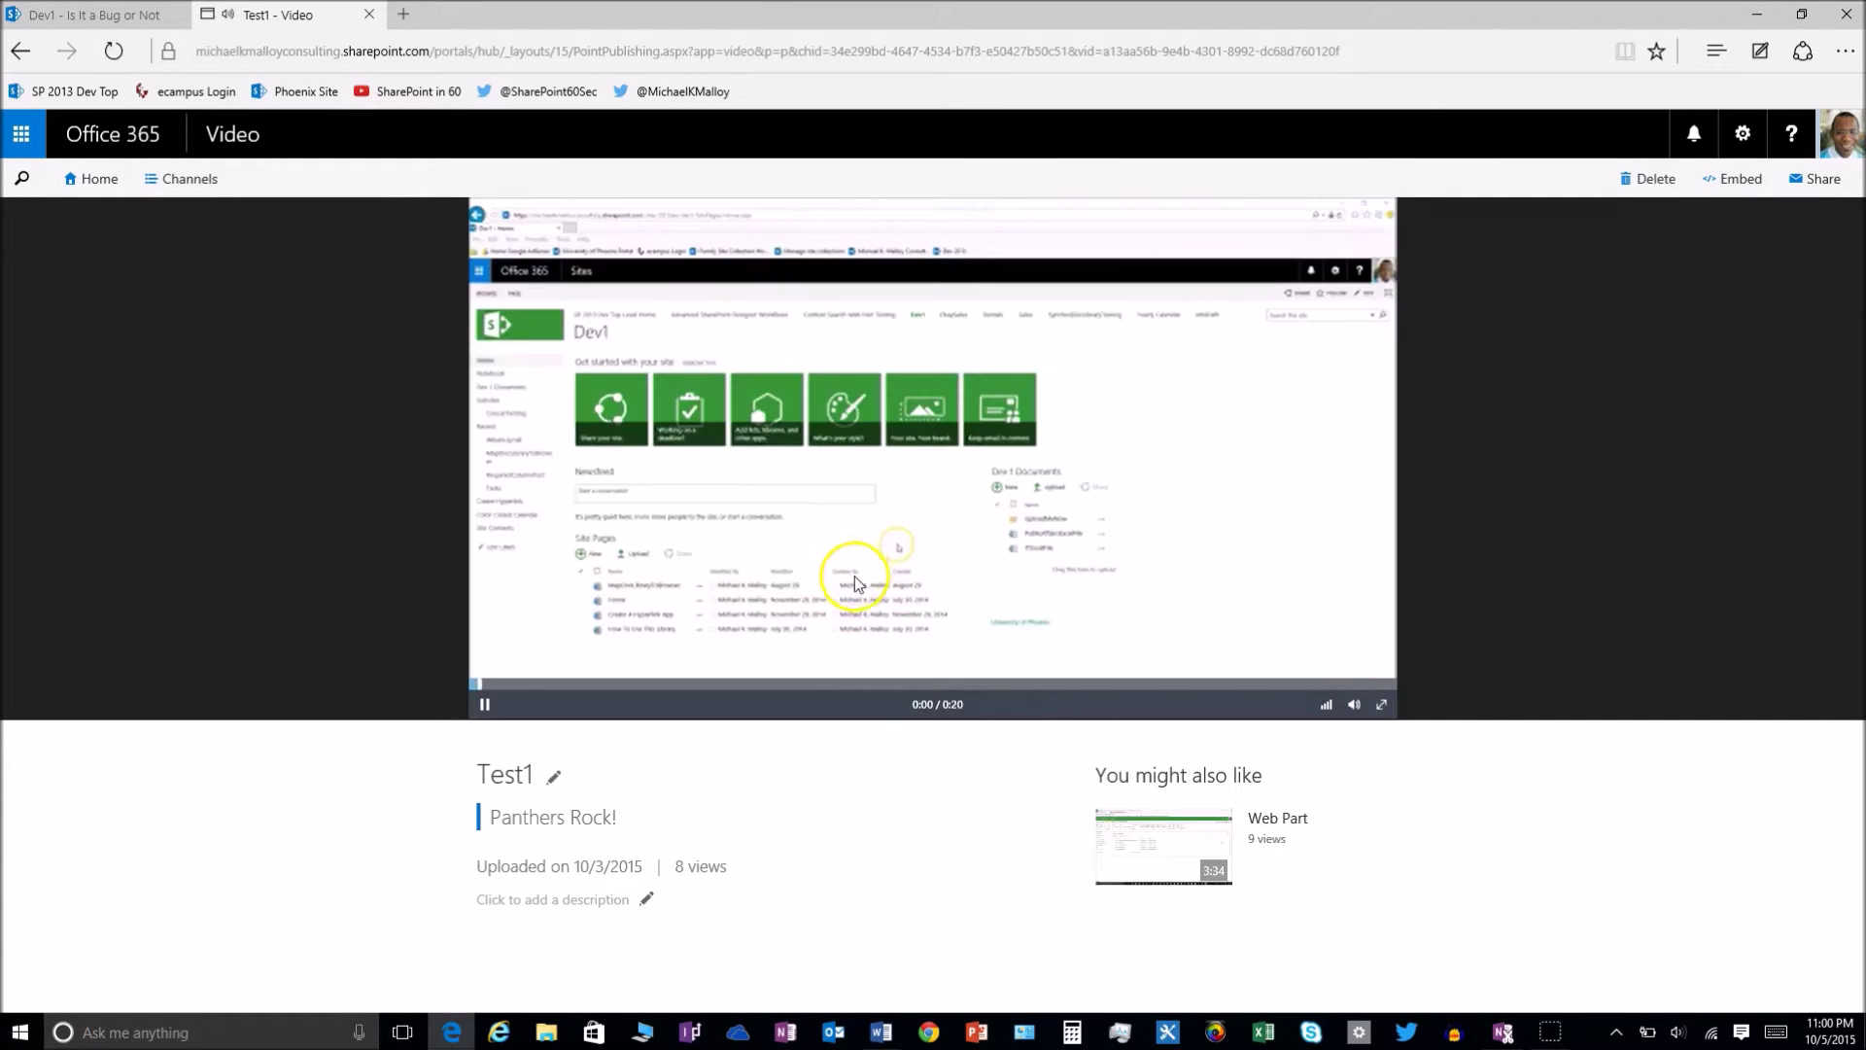
click(484, 704)
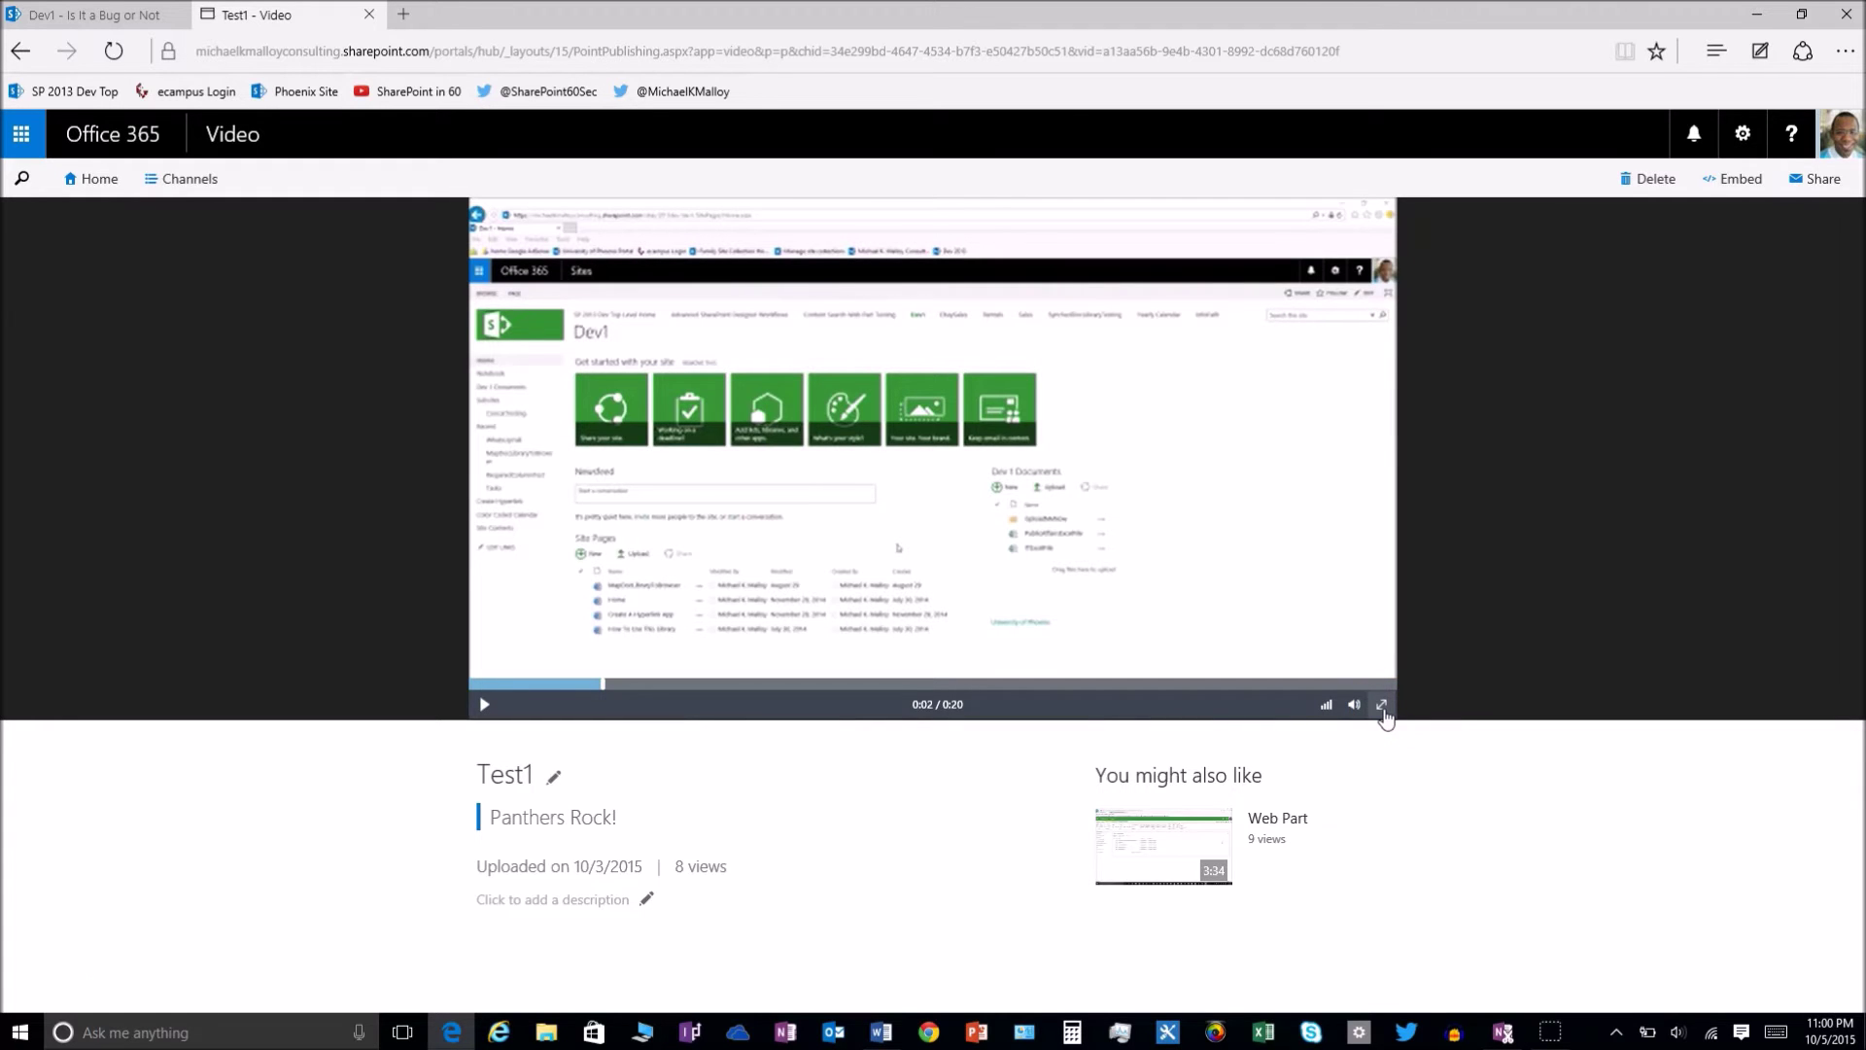
click(1383, 718)
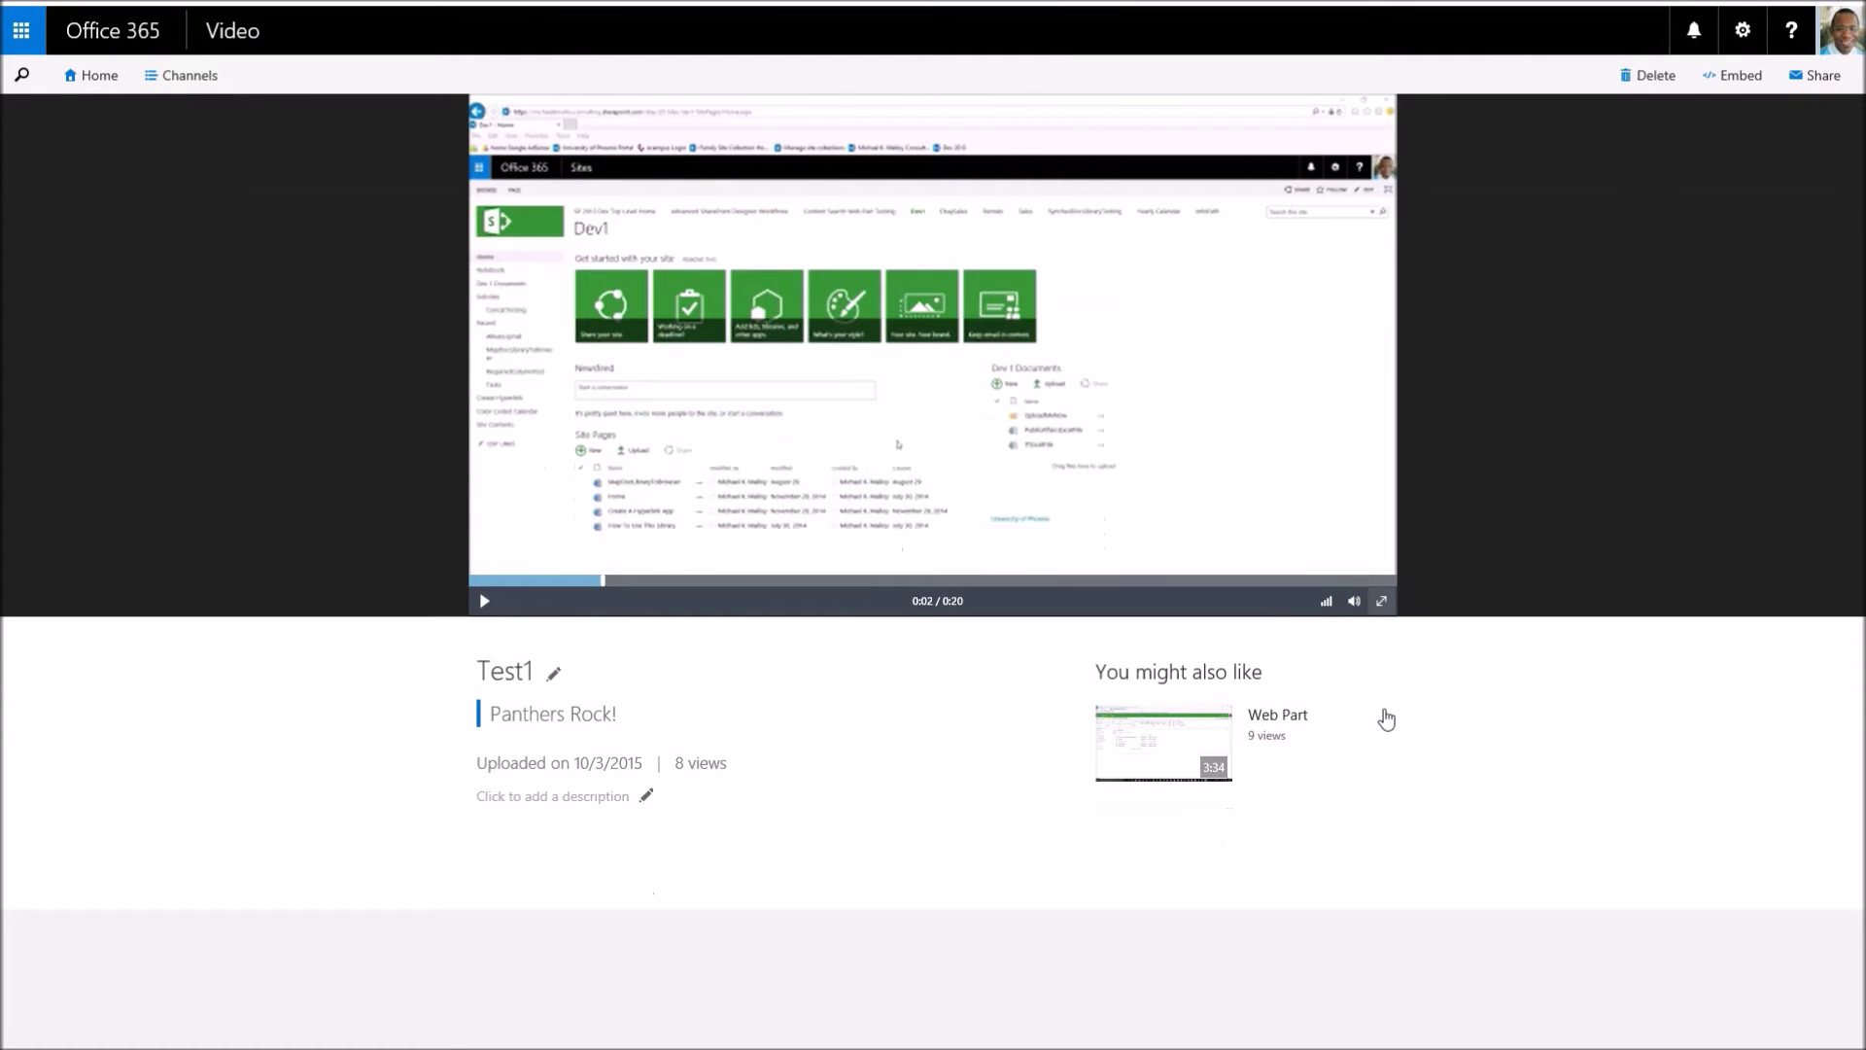
click(1384, 640)
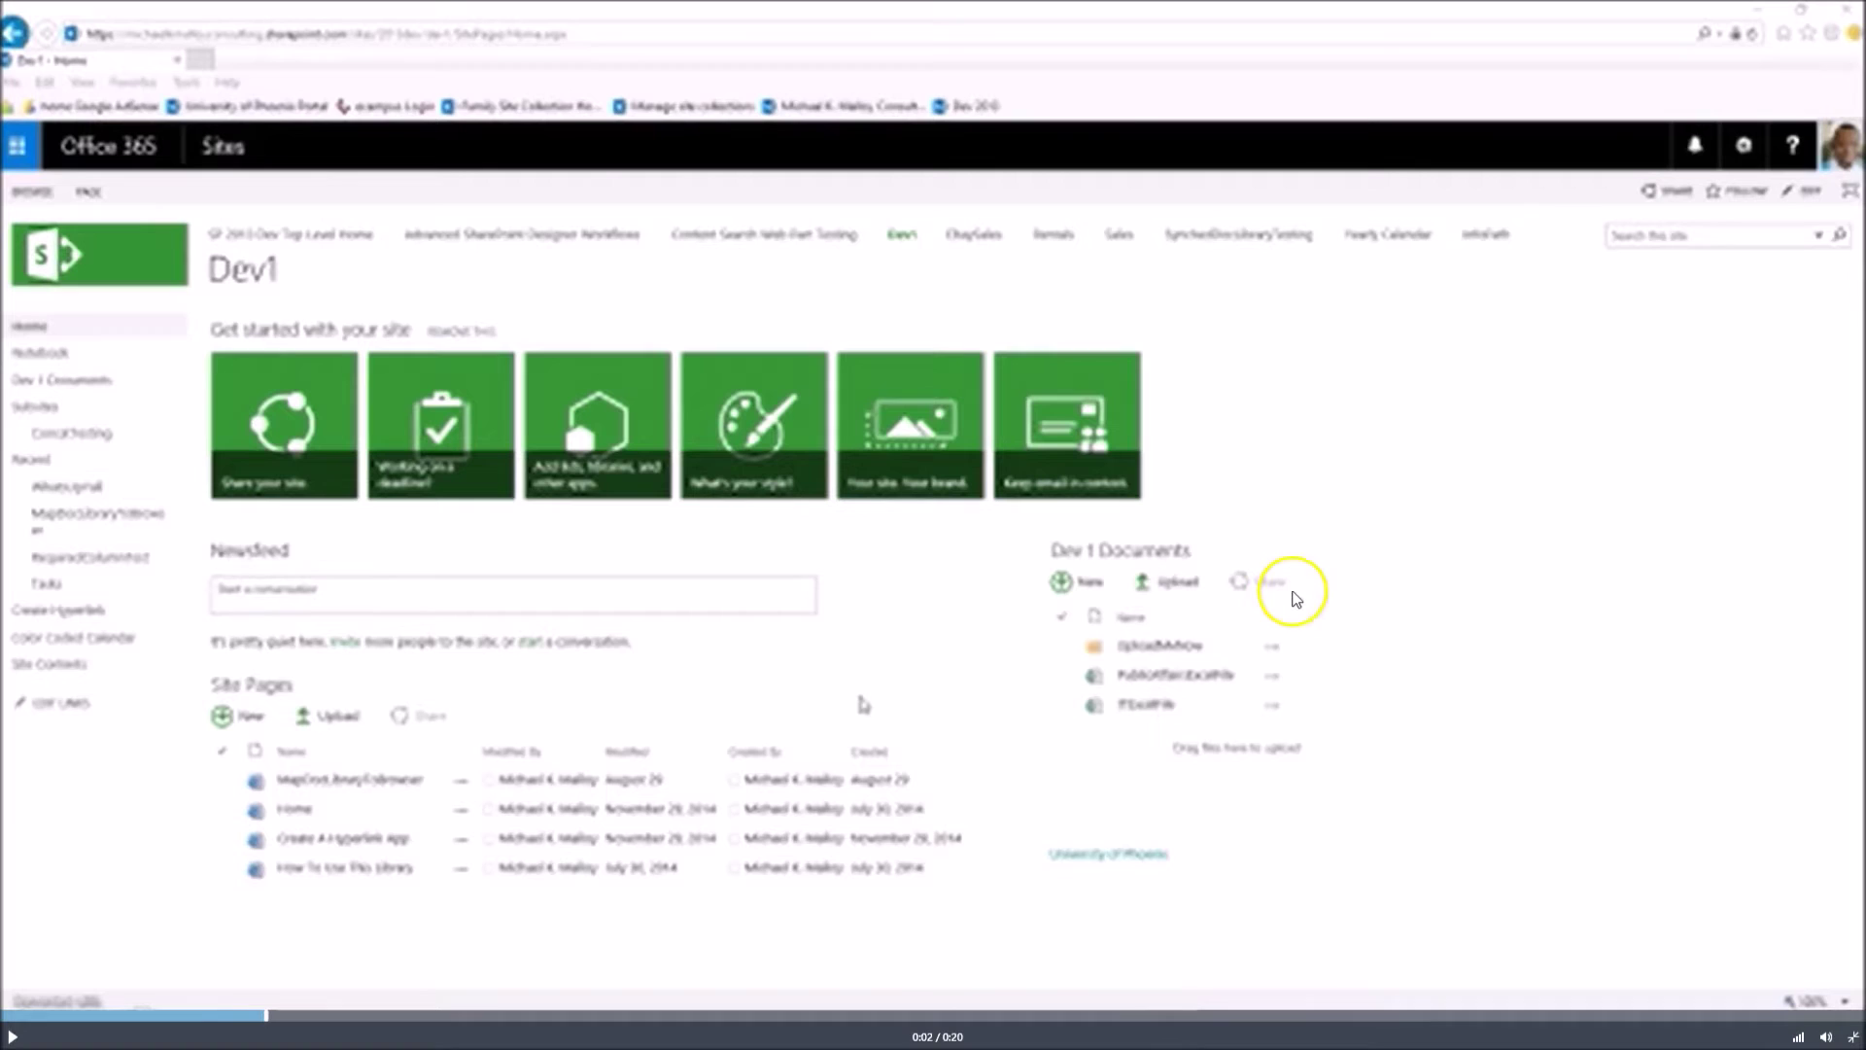
click(803, 818)
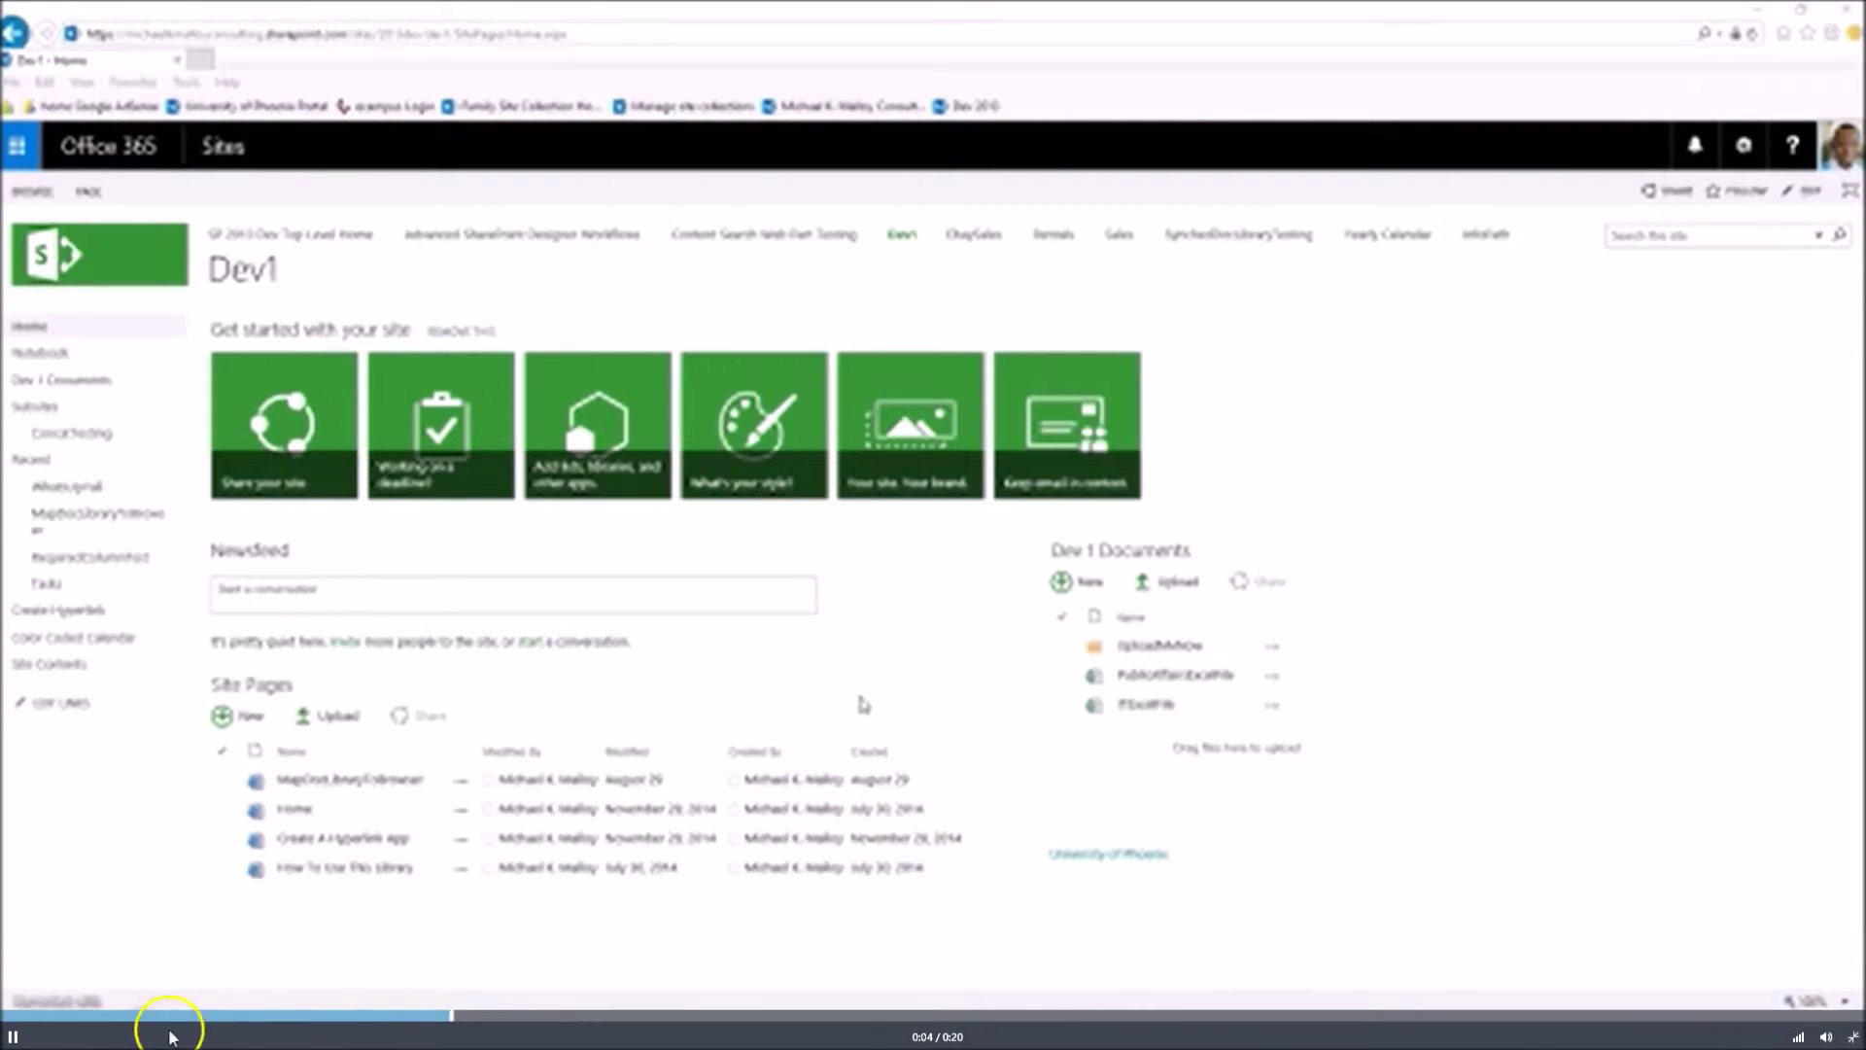
click(12, 1035)
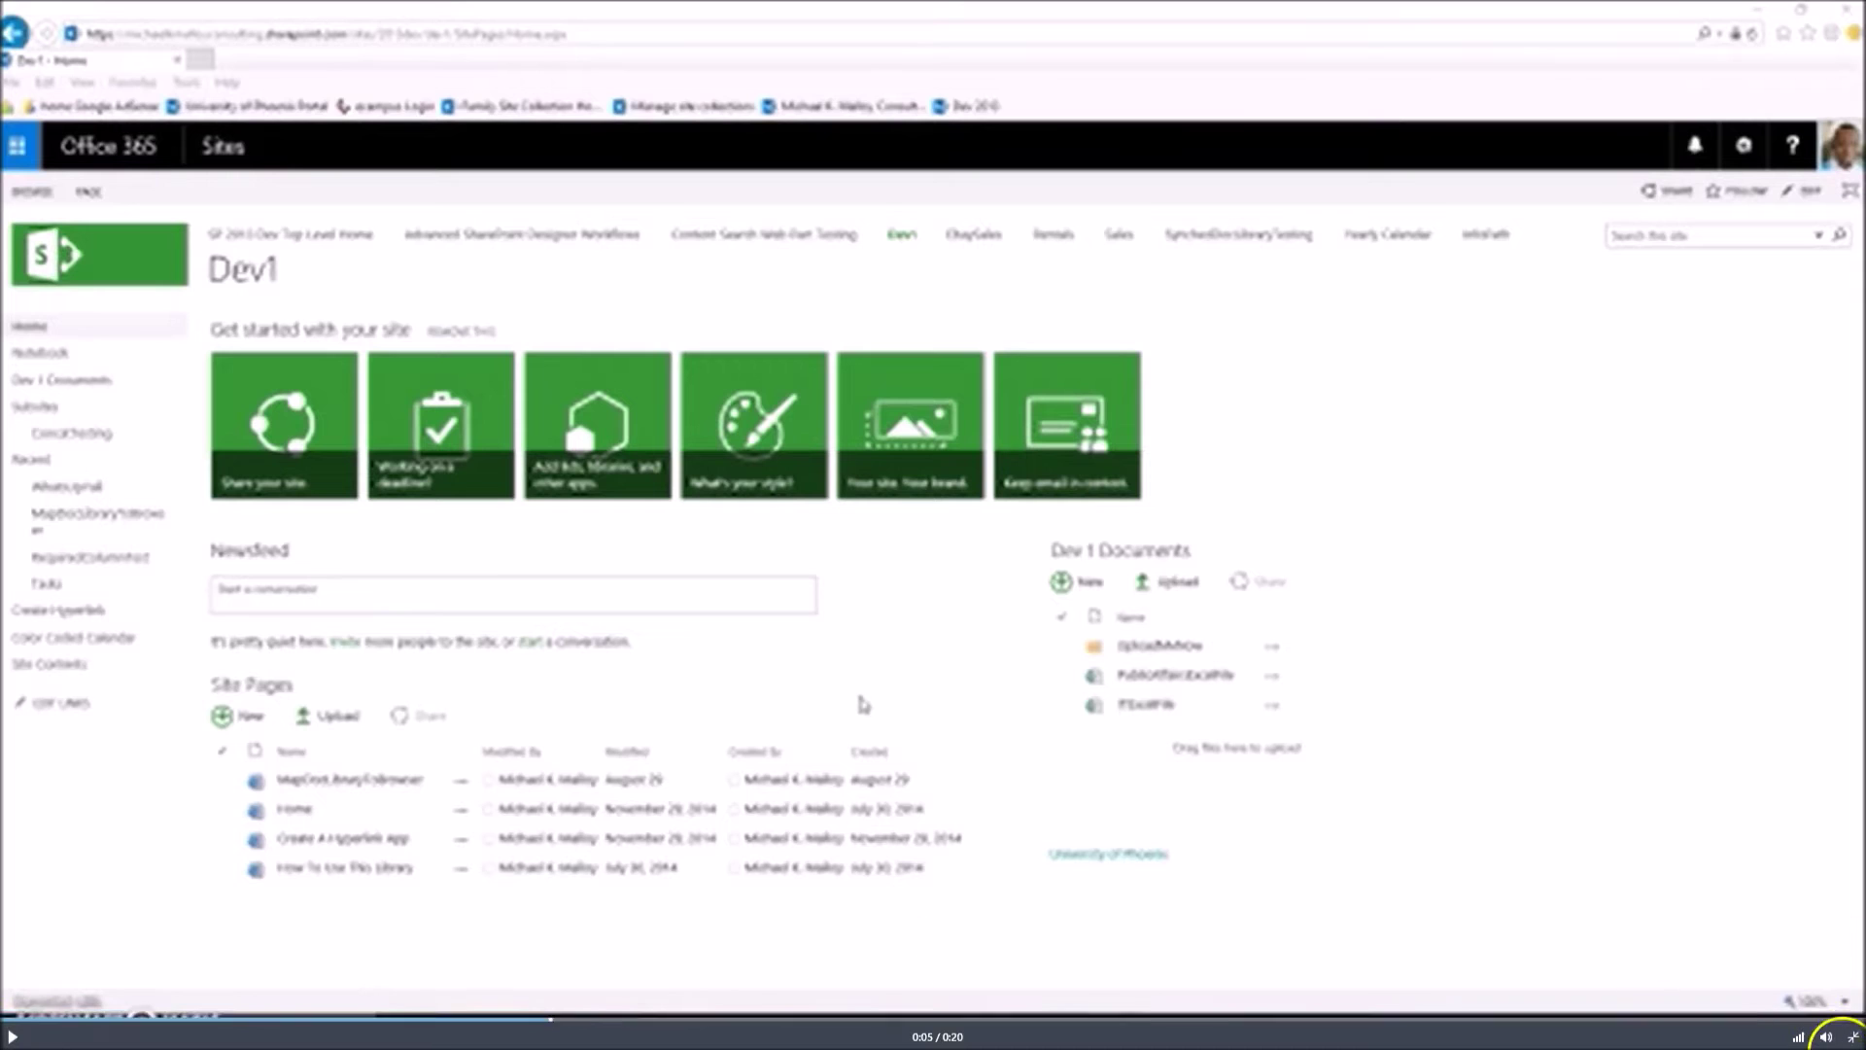
click(1849, 1035)
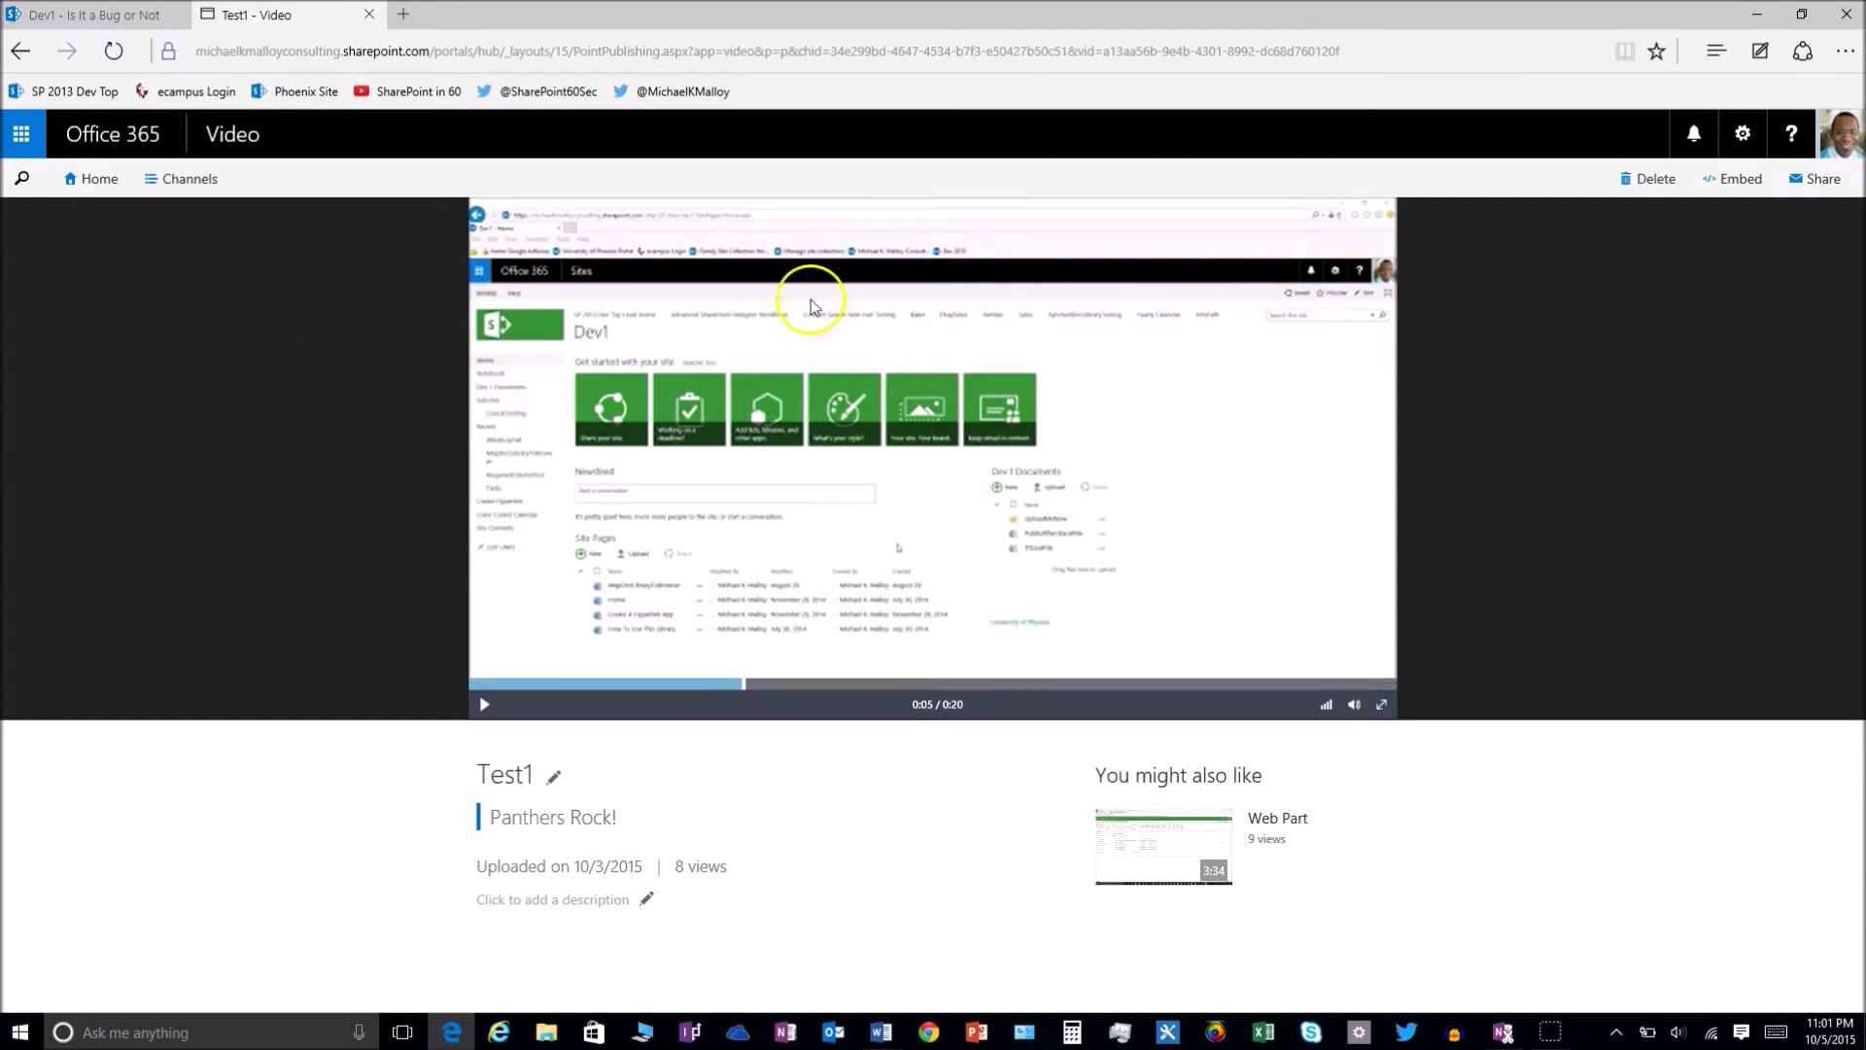
Copy the Test1 video's iframe code from the Embed dialog.
click(1729, 178)
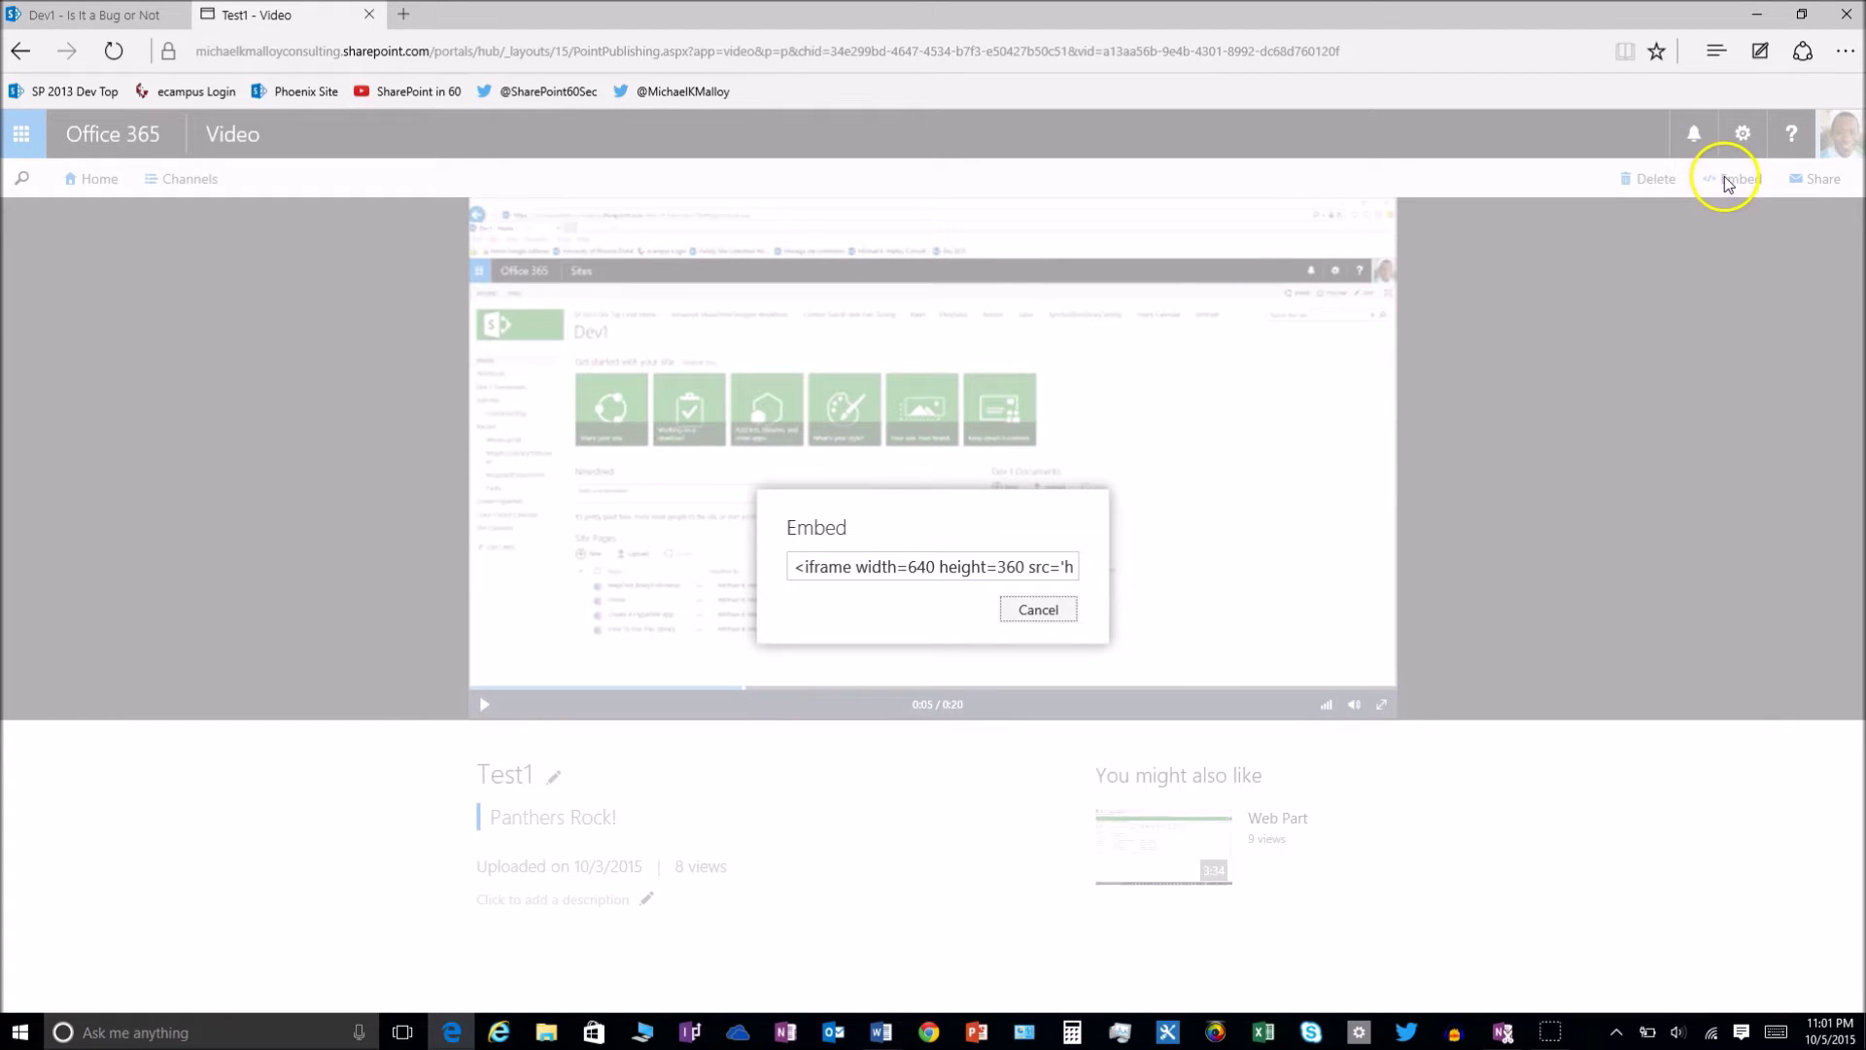
click(900, 567)
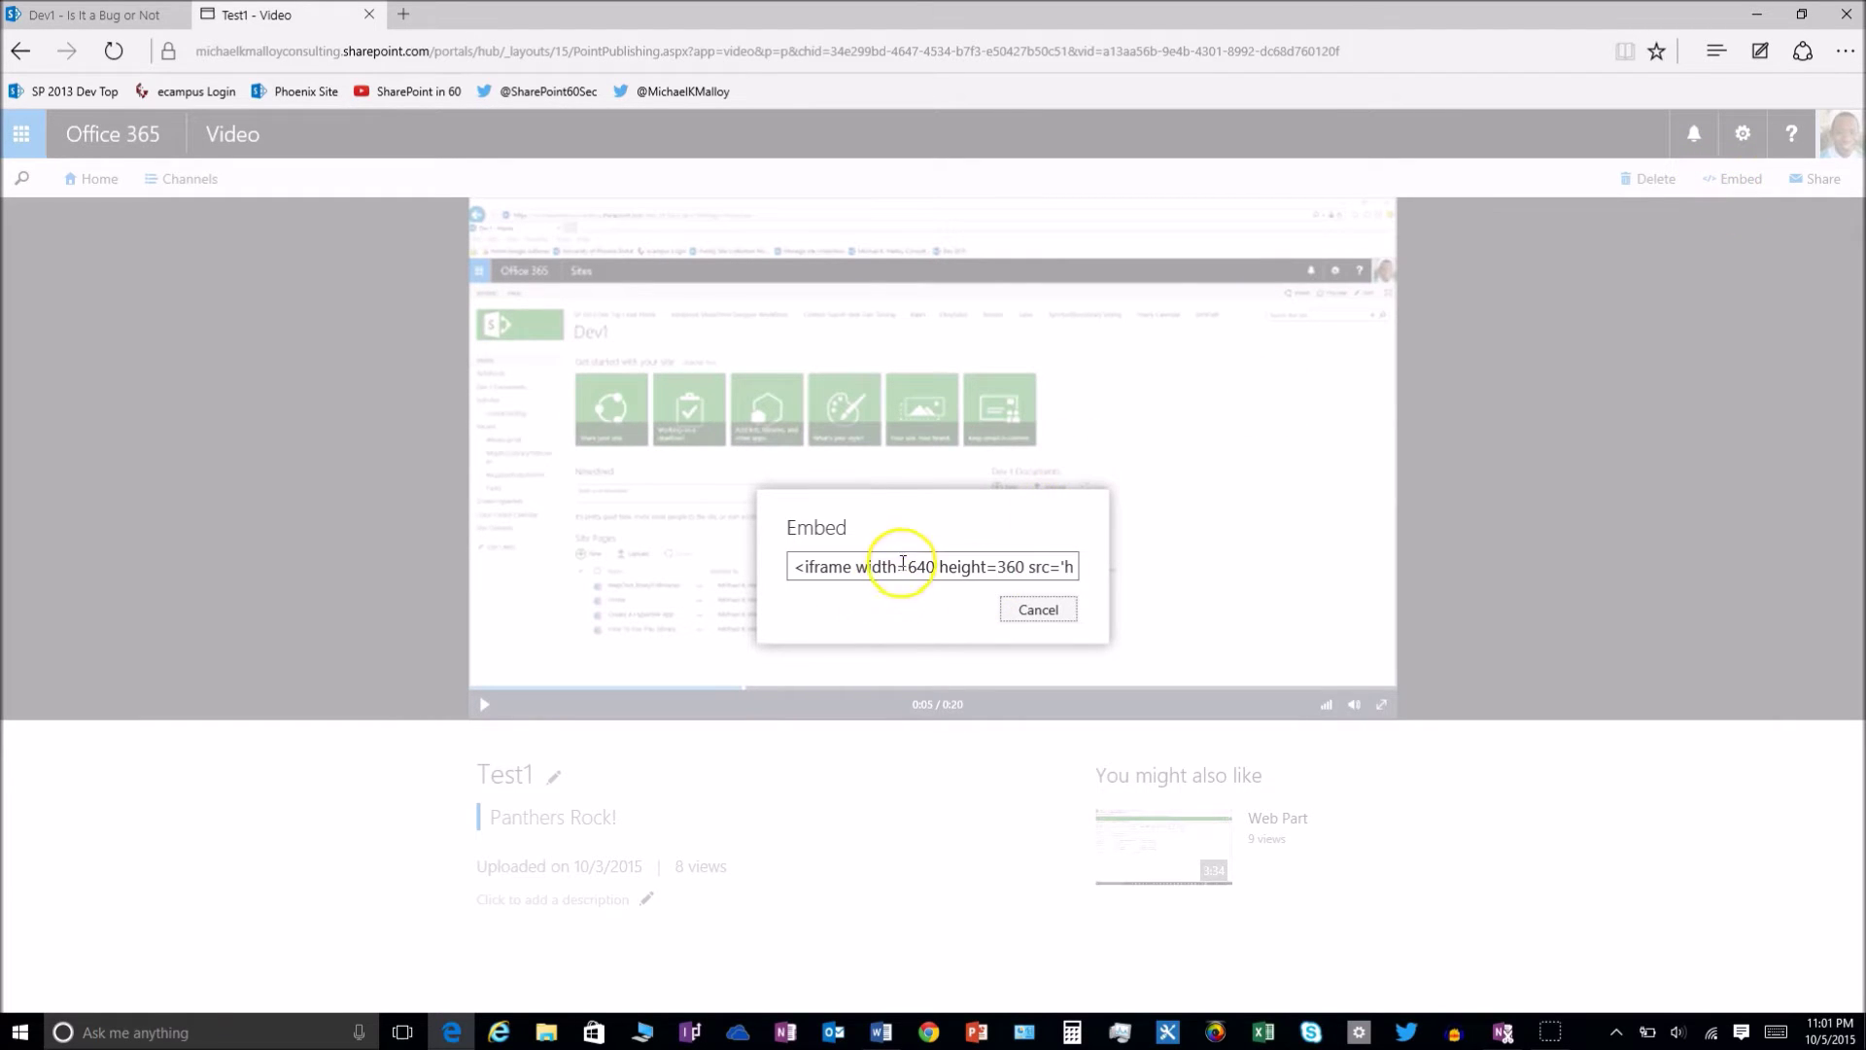
right_click(902, 568)
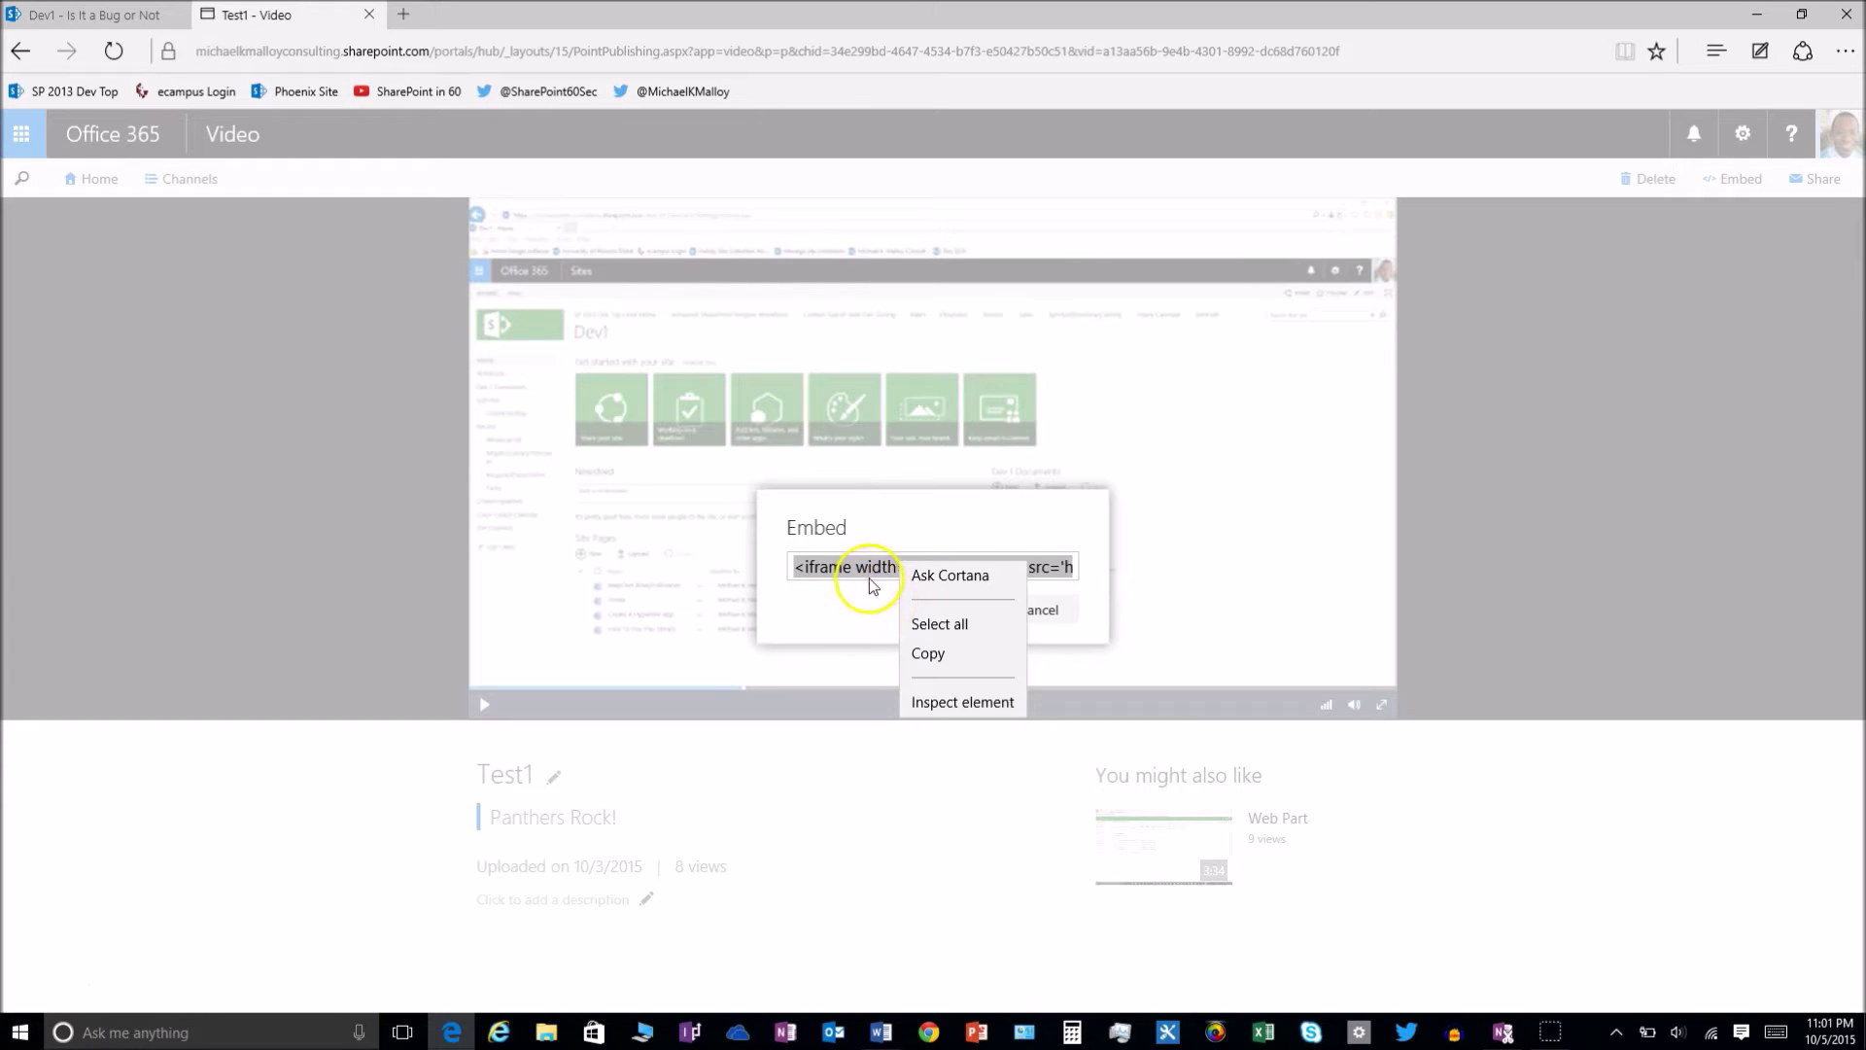
click(929, 654)
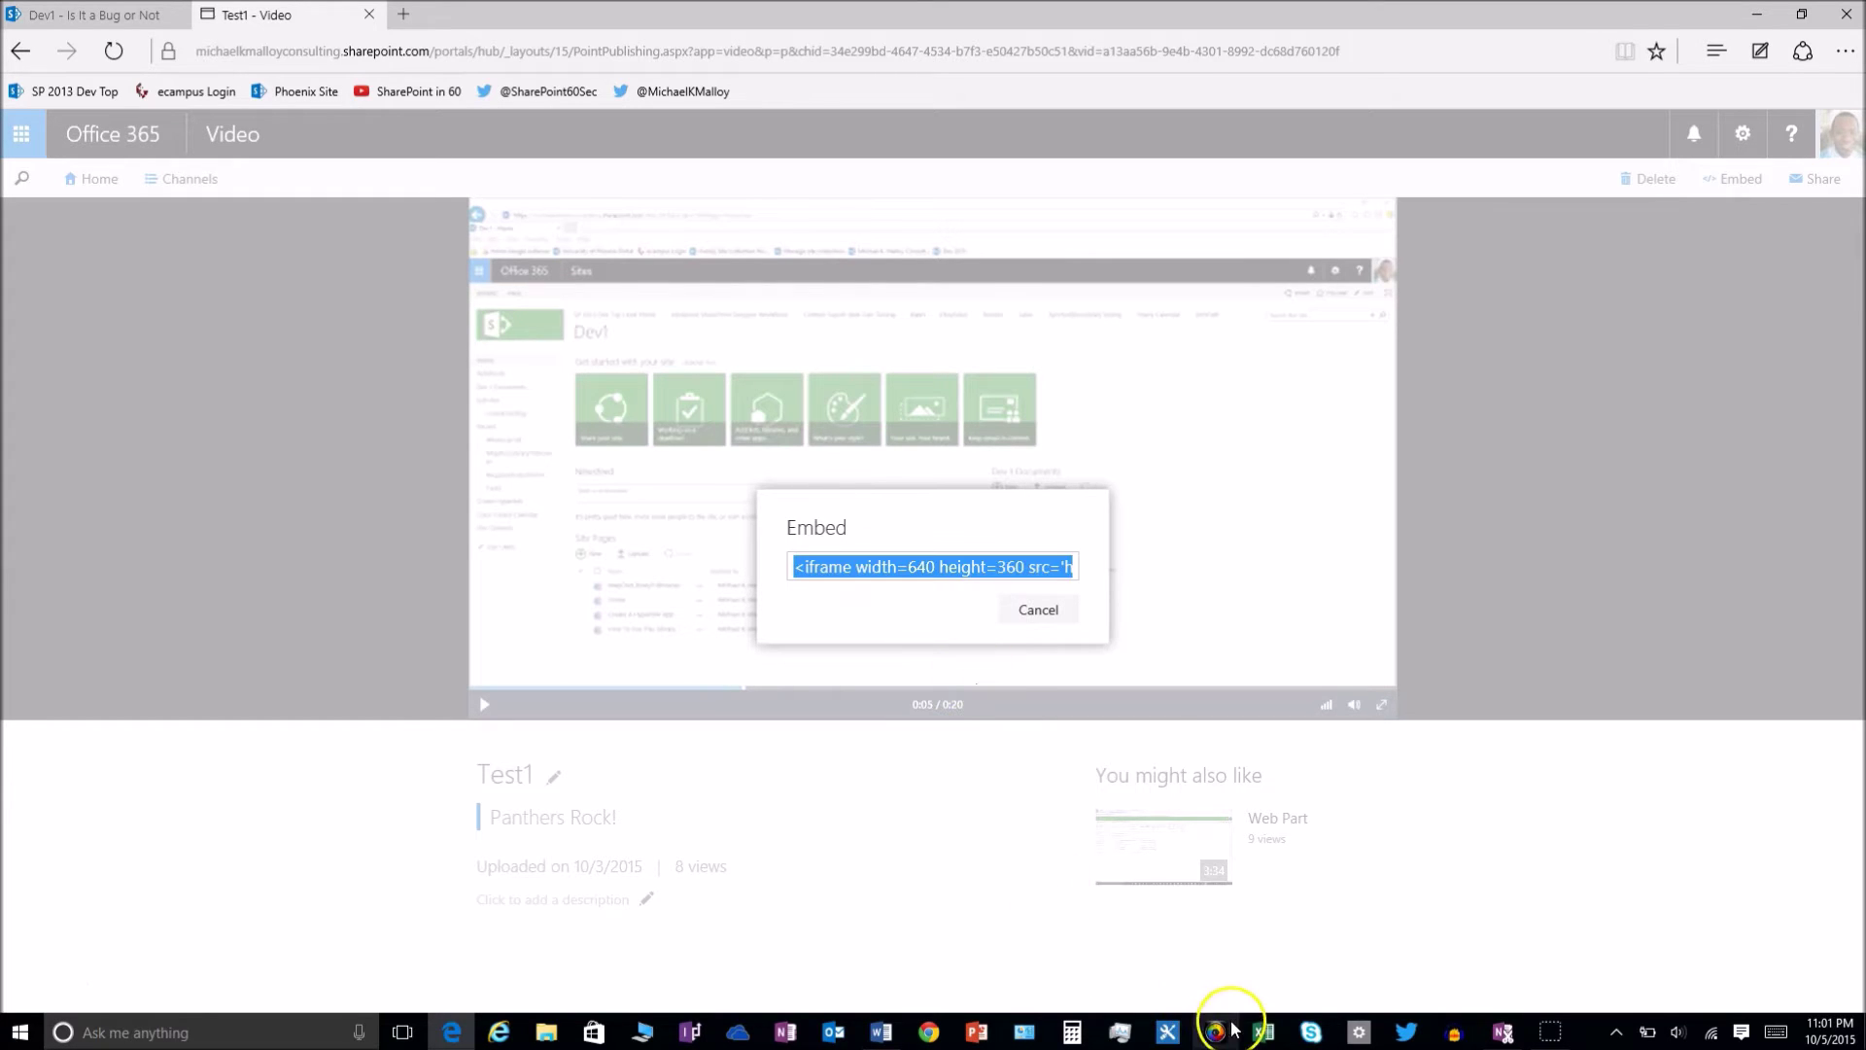
Swap the old embed code in the Word document for the copied Test1 iframe code.
click(881, 1032)
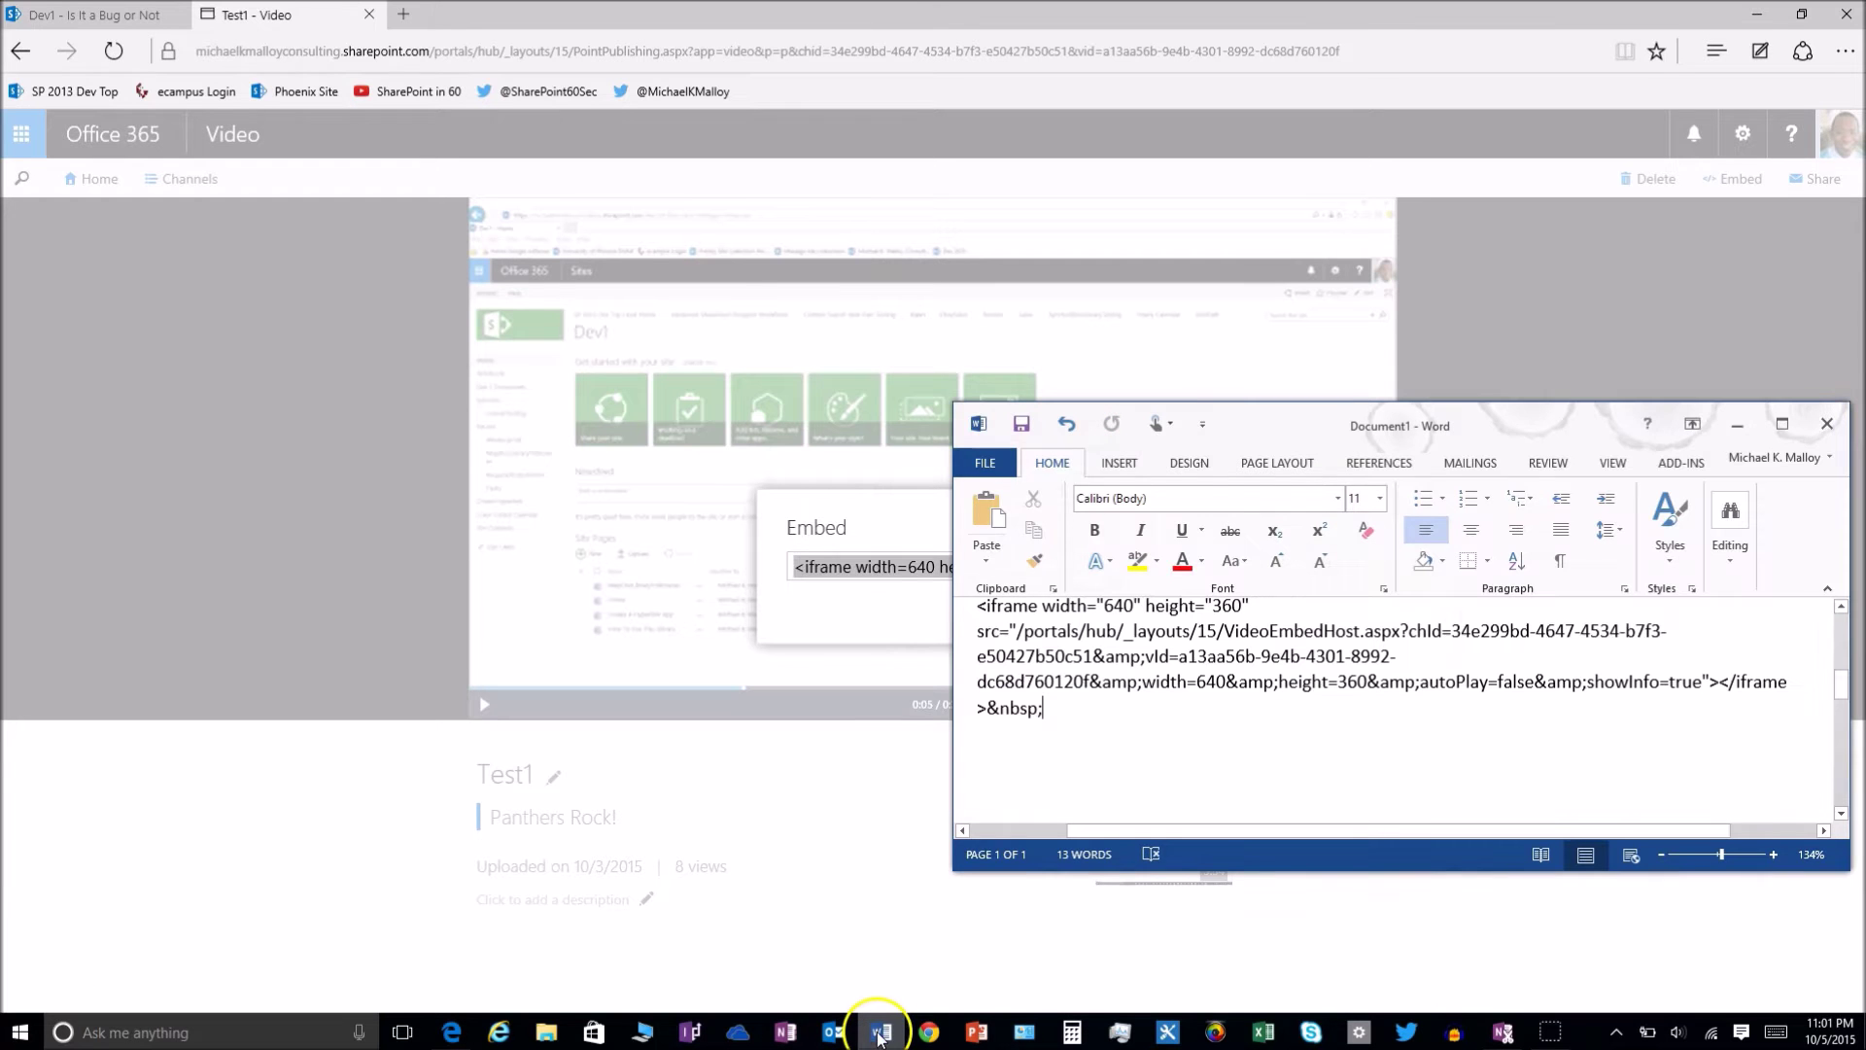
drag(1062, 738, 974, 576)
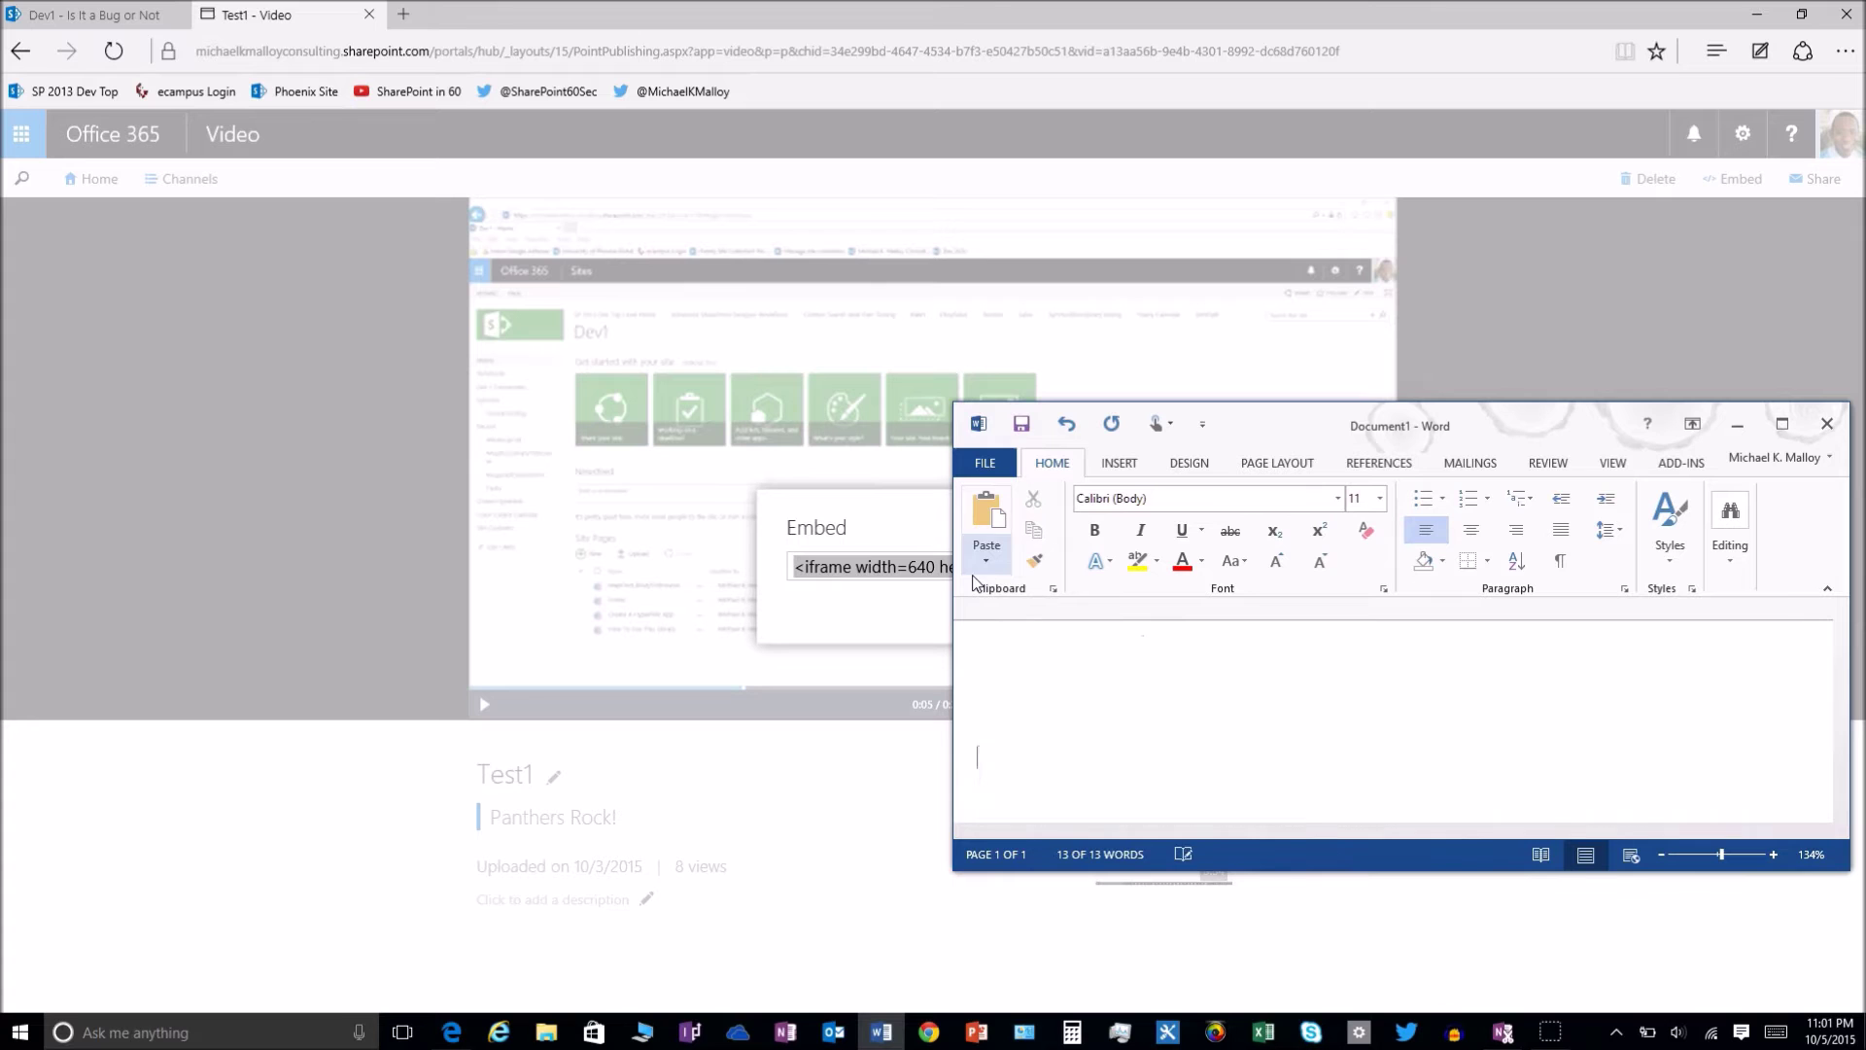
key(Delete)
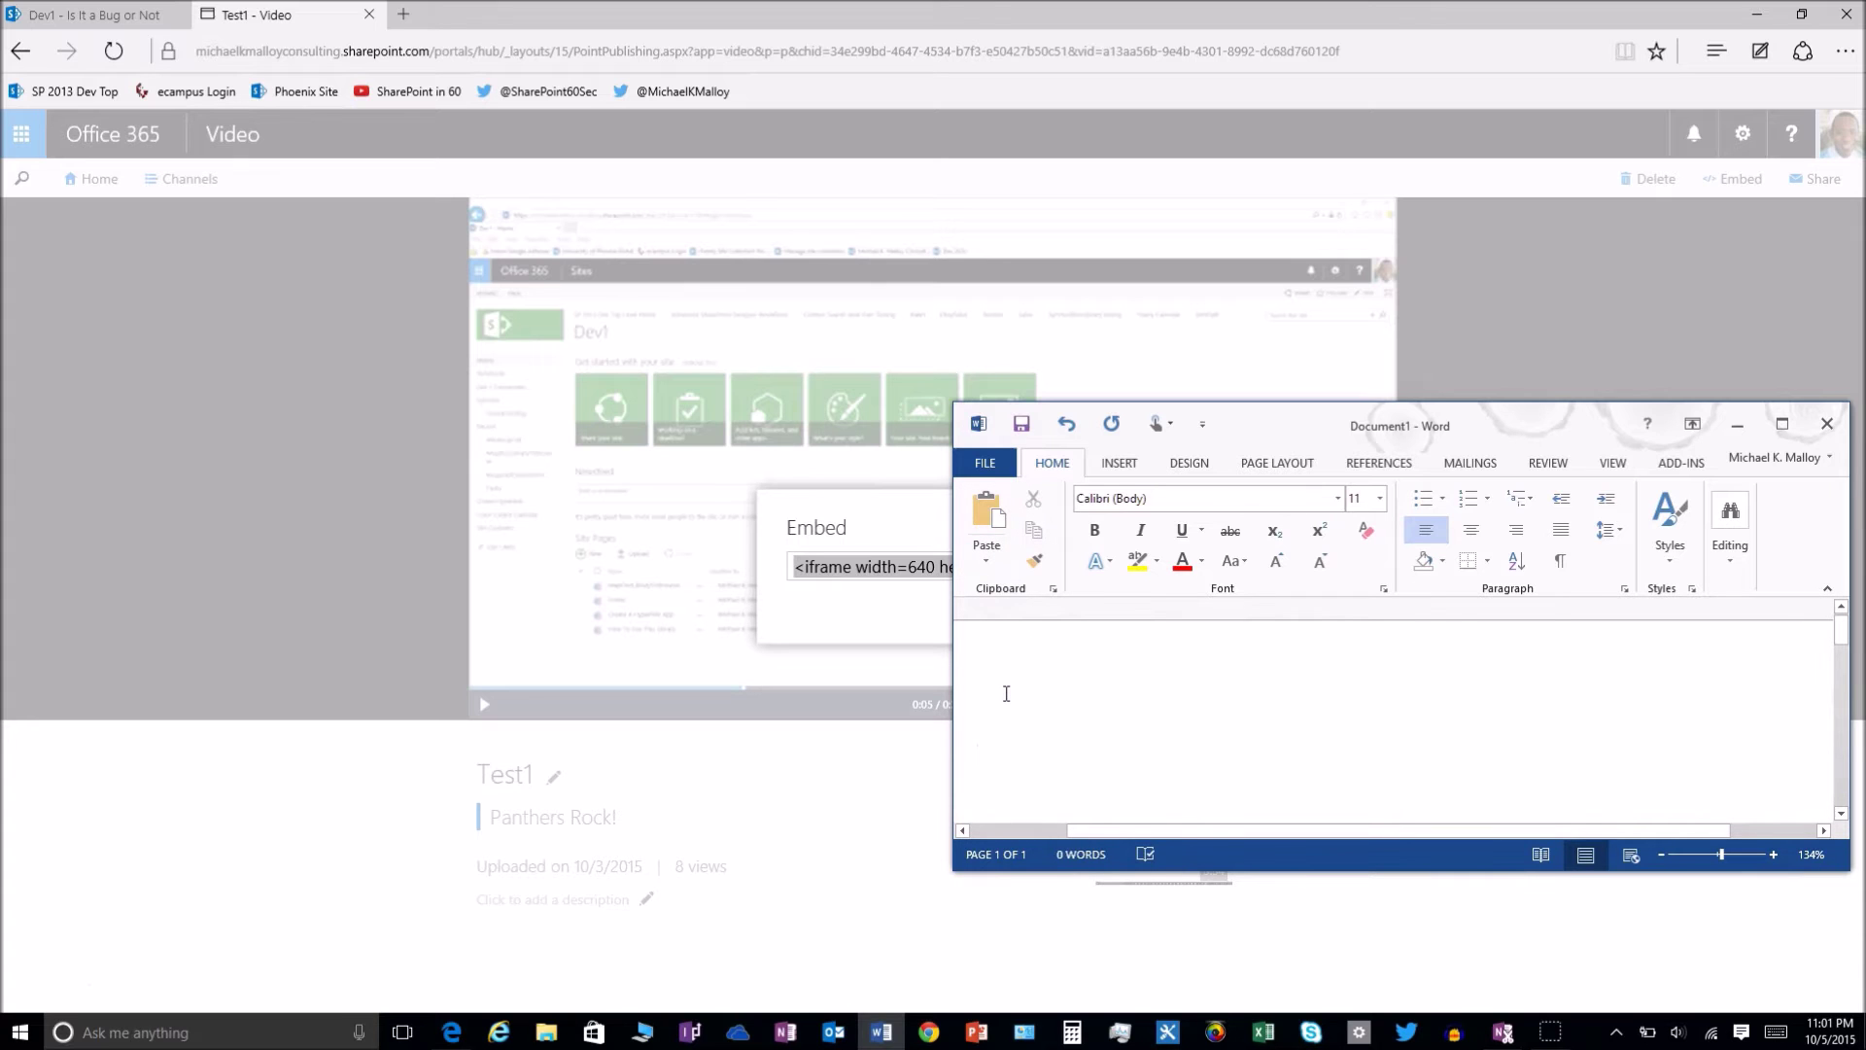
text(<iframe width=640 height=360 src='https://michaelkmalloyconsulting.sharepoint.com/portals/hub/_layouts/15/VideoEmbedHost.aspx?chId=34e299bd%2D4647%2D4534%2Db7f3%2De50427b50c51&amp;vId=a13aa56b%2D9e4b%2D4301%2D8992%2Ddc68d760120f&amp;width=640&amp;height=360&amp;autoPlay=false&amp;showInfo=true' allowfullscreen></iframe>)
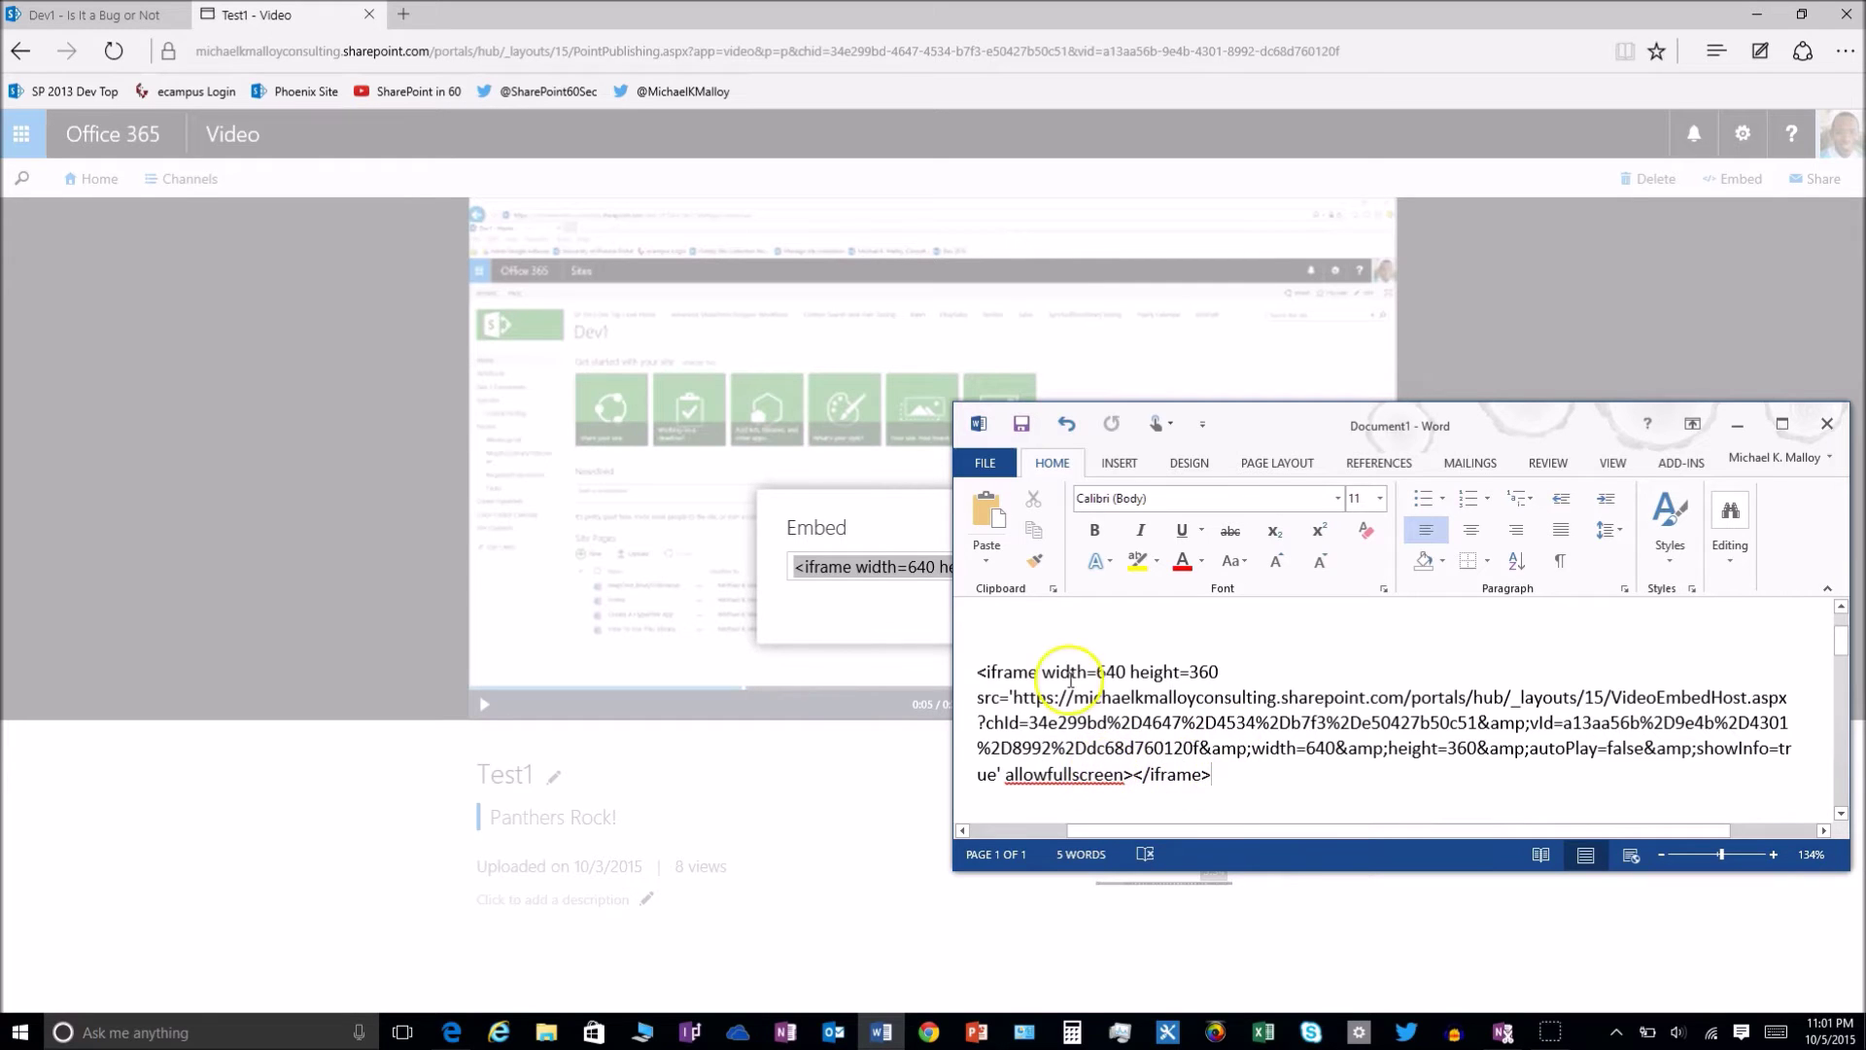
click(619, 618)
Close the Embed dialog and edit the Is It a Bug or Not page, with insert commands showing.
click(1039, 610)
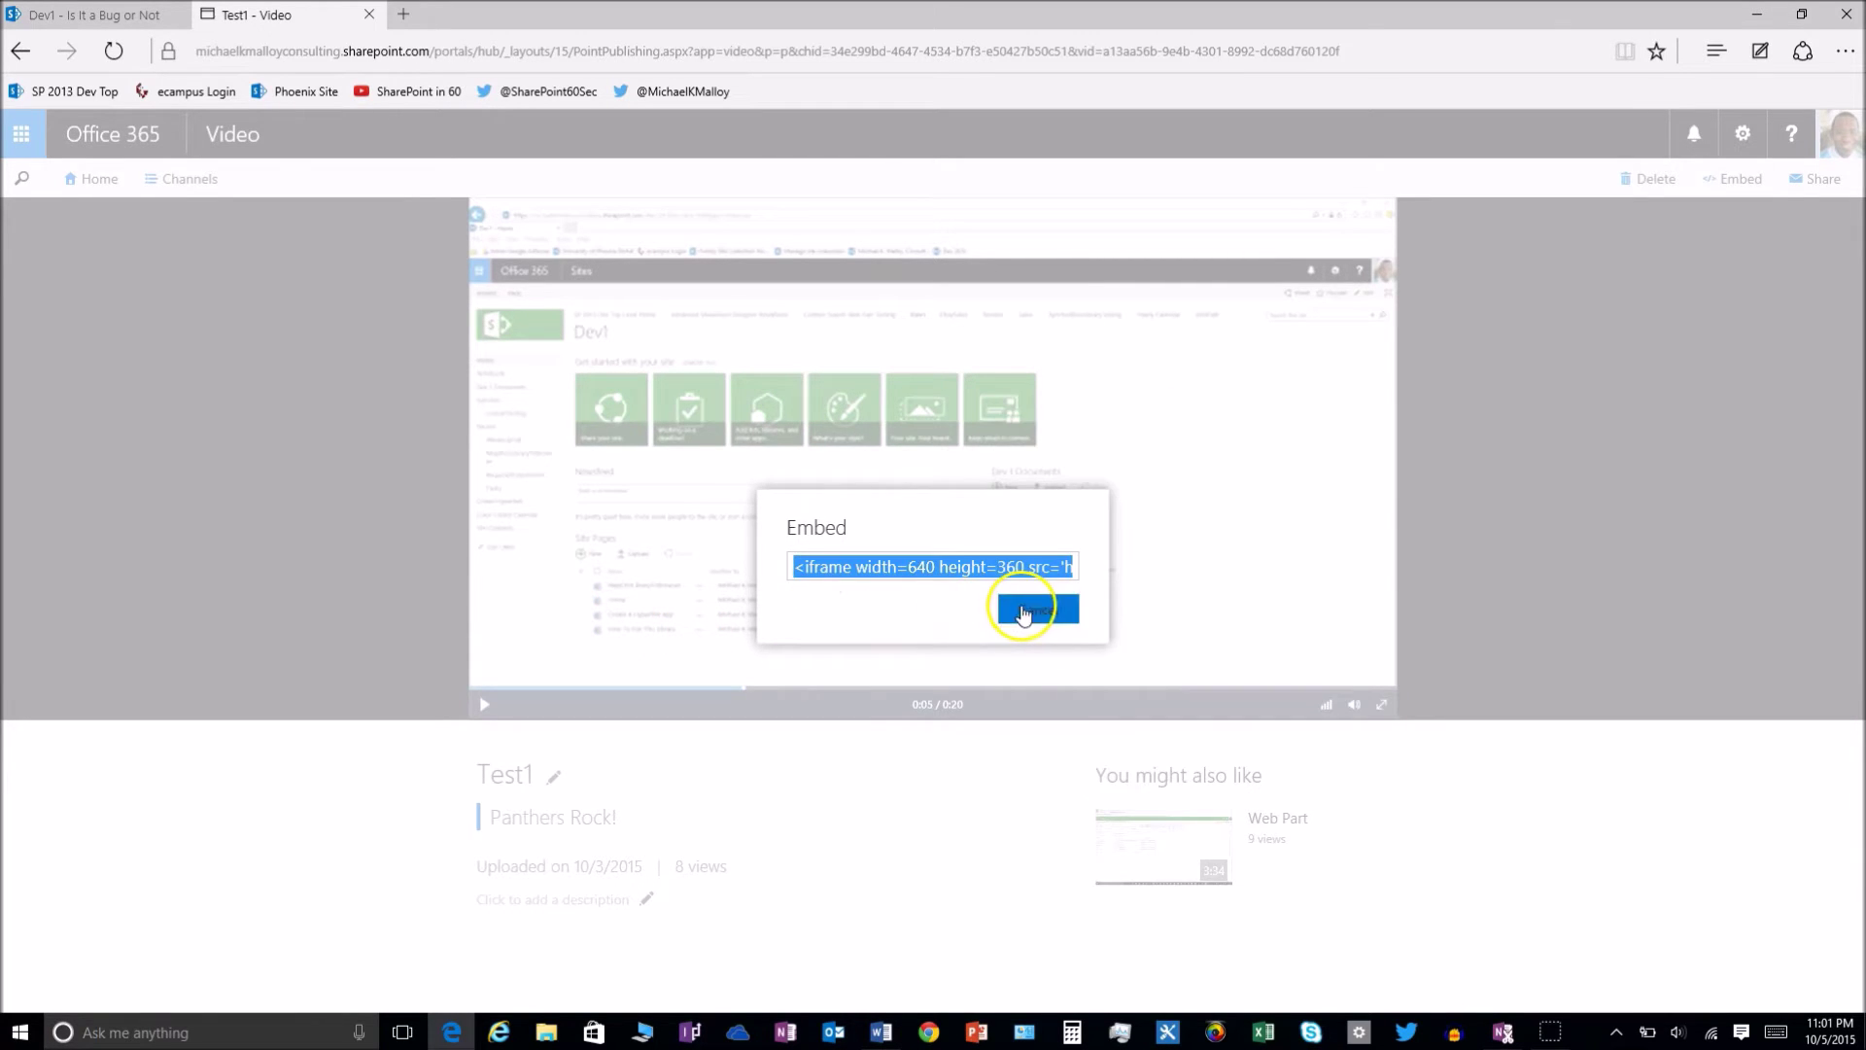
click(96, 28)
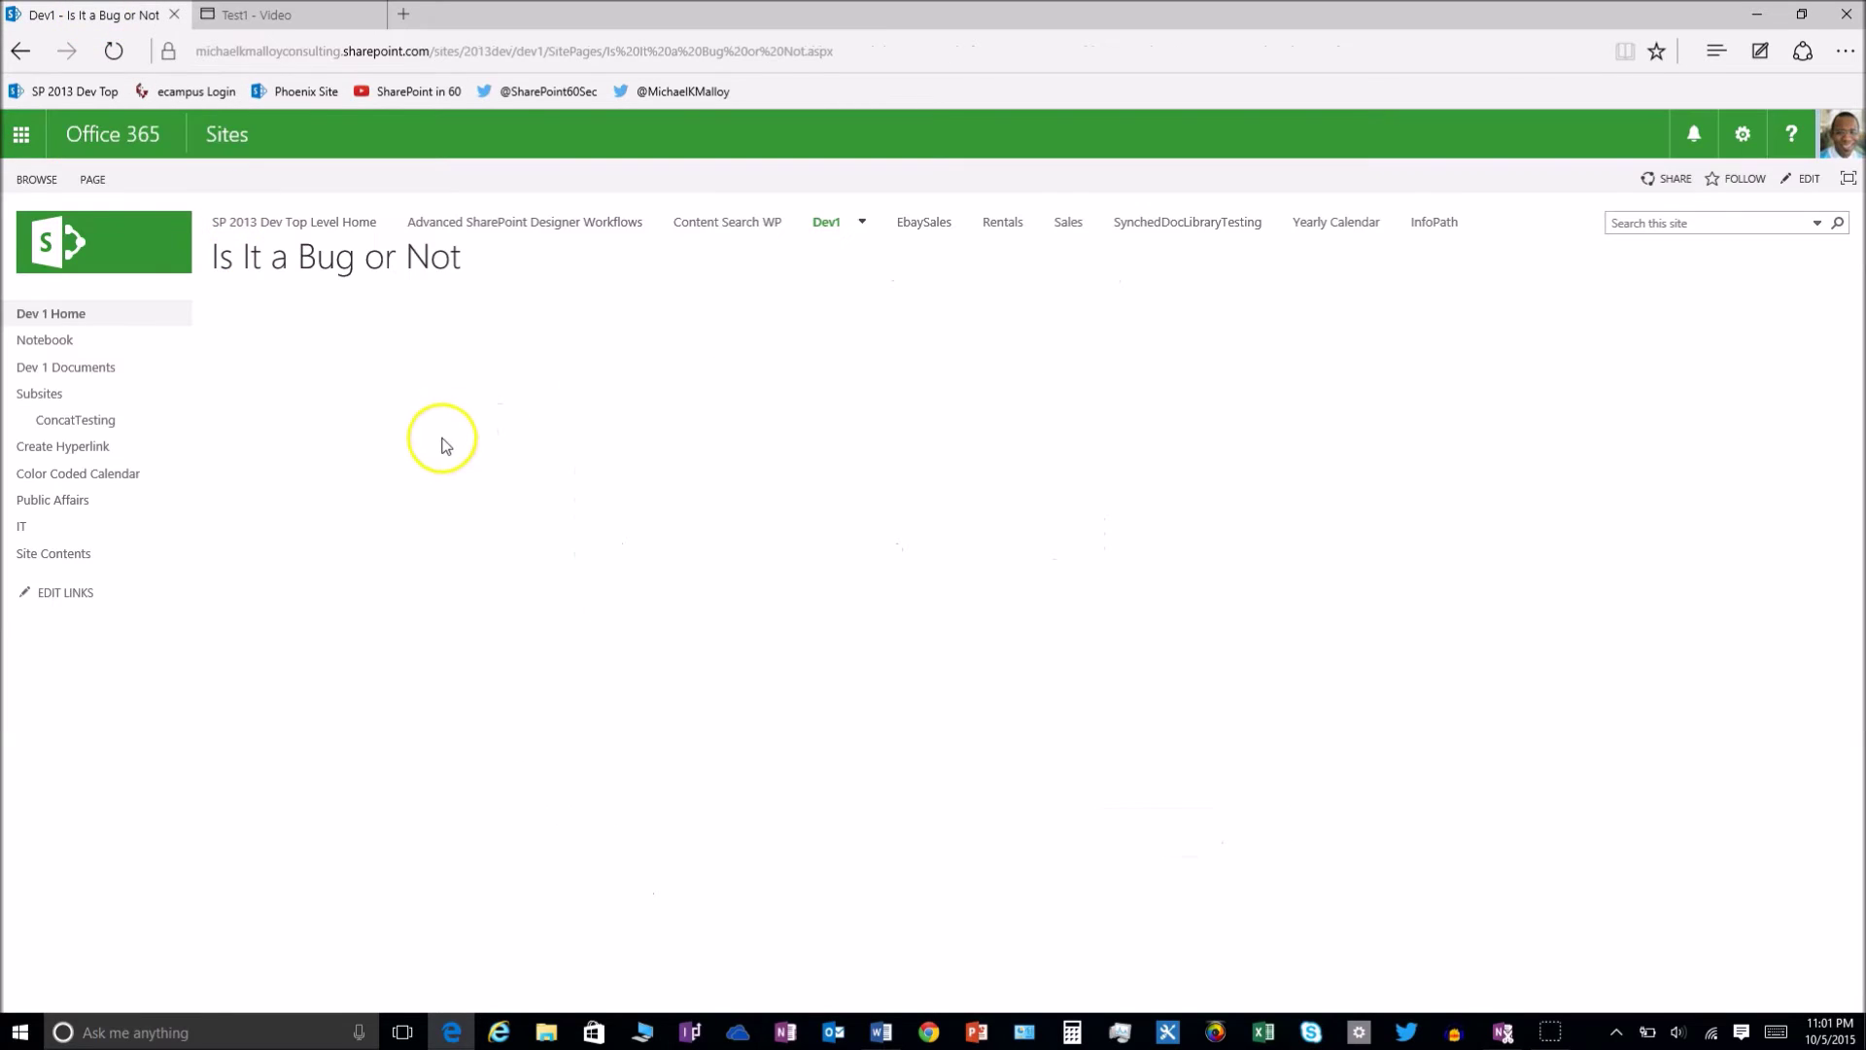
click(96, 181)
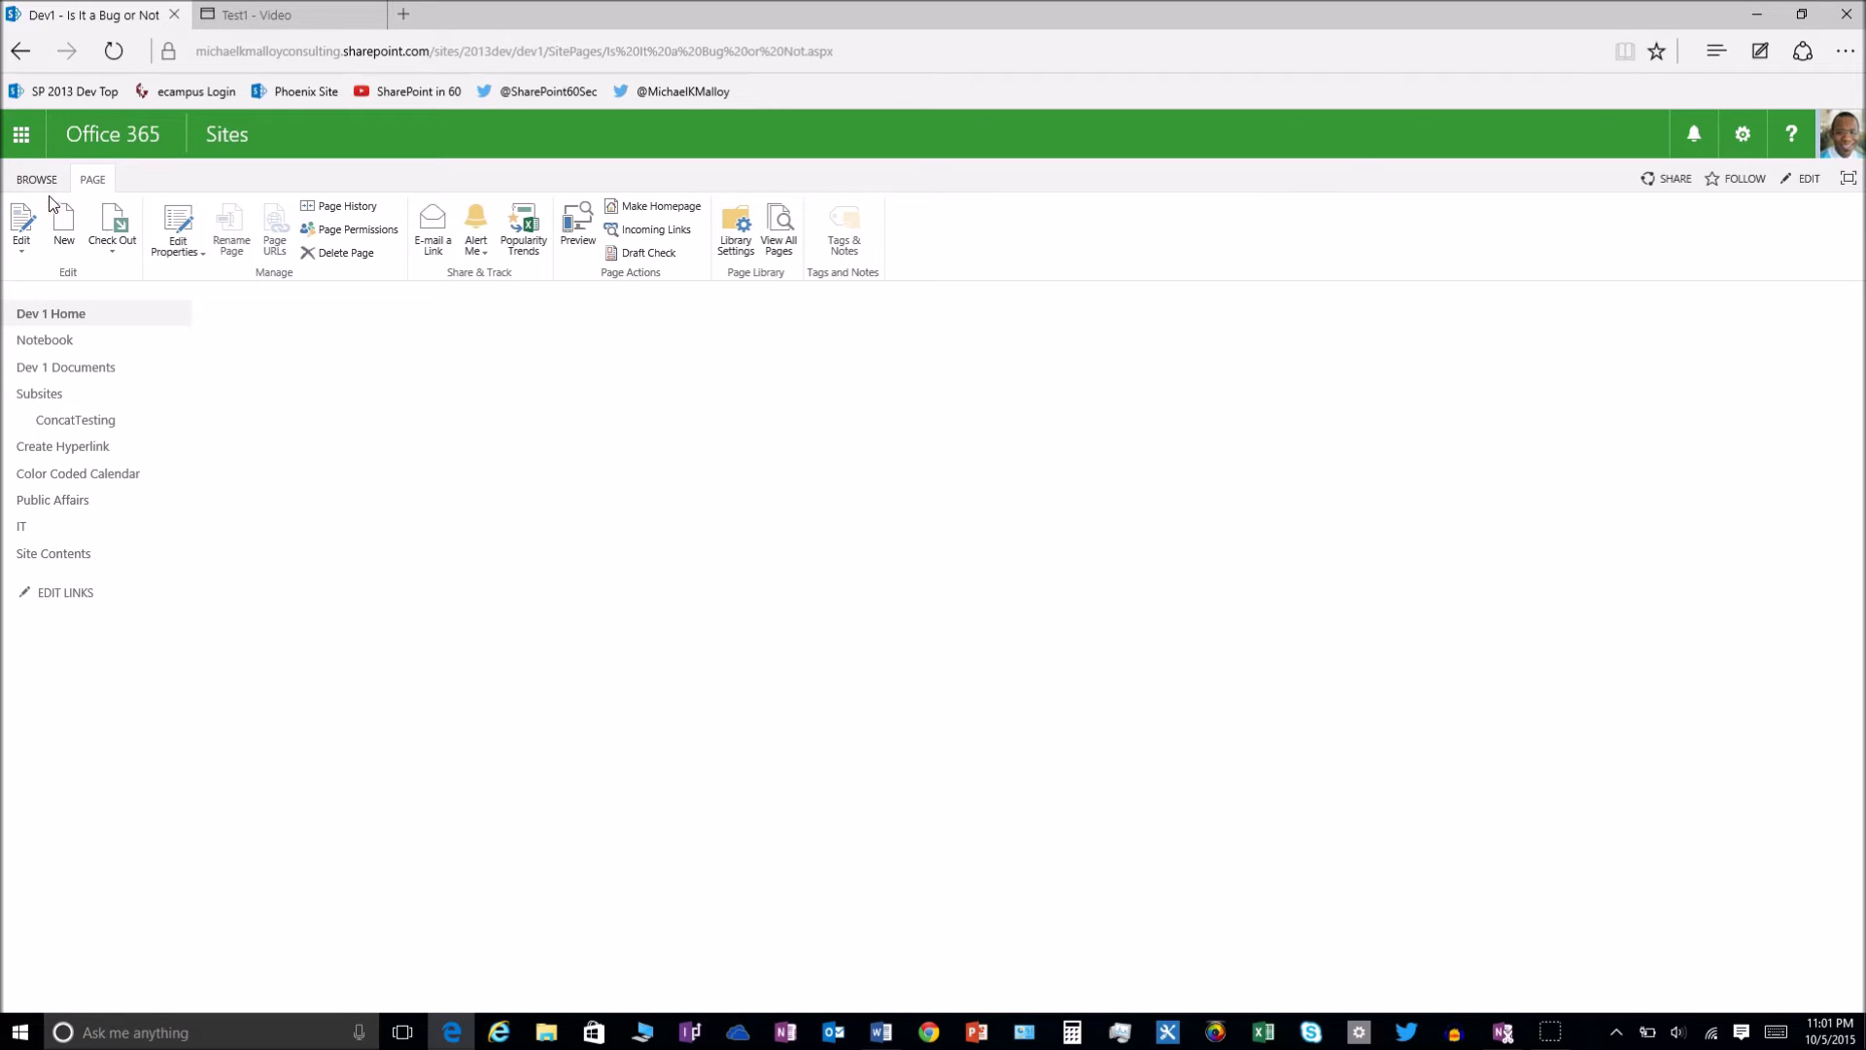
click(22, 229)
click(23, 238)
click(25, 238)
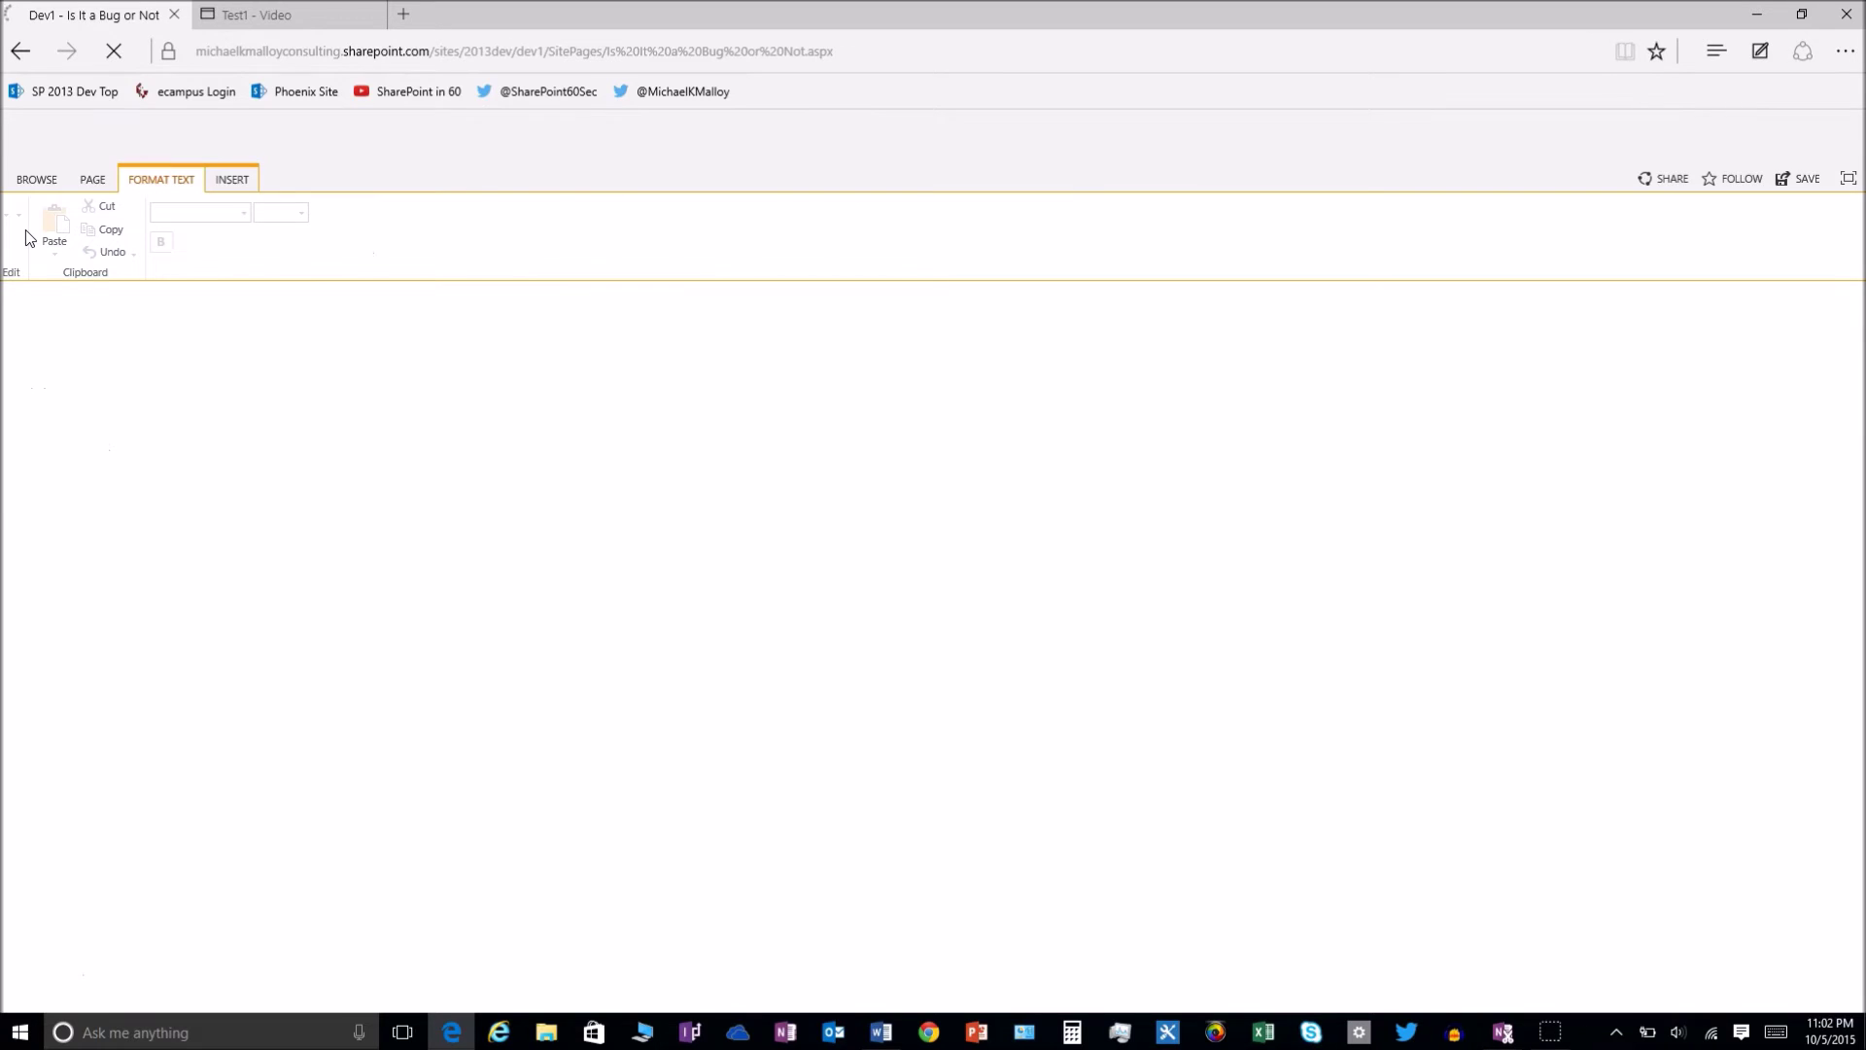
click(244, 314)
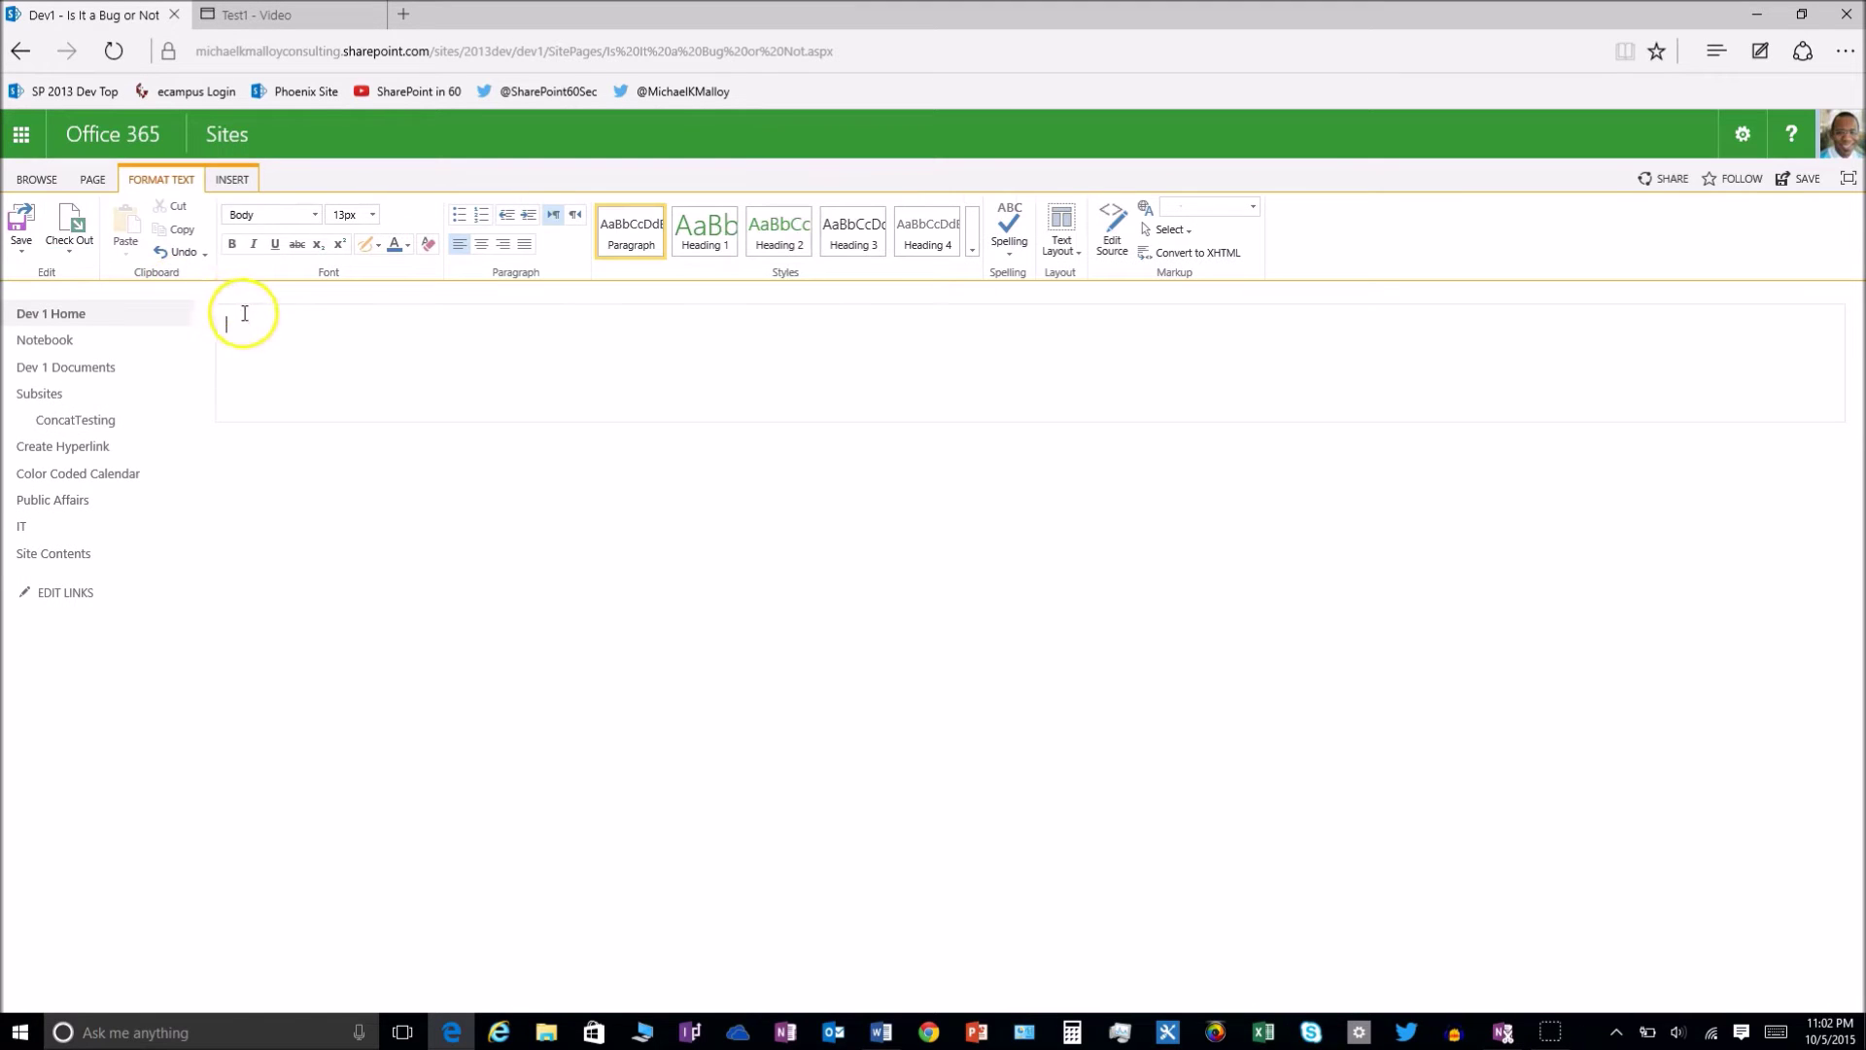
click(228, 184)
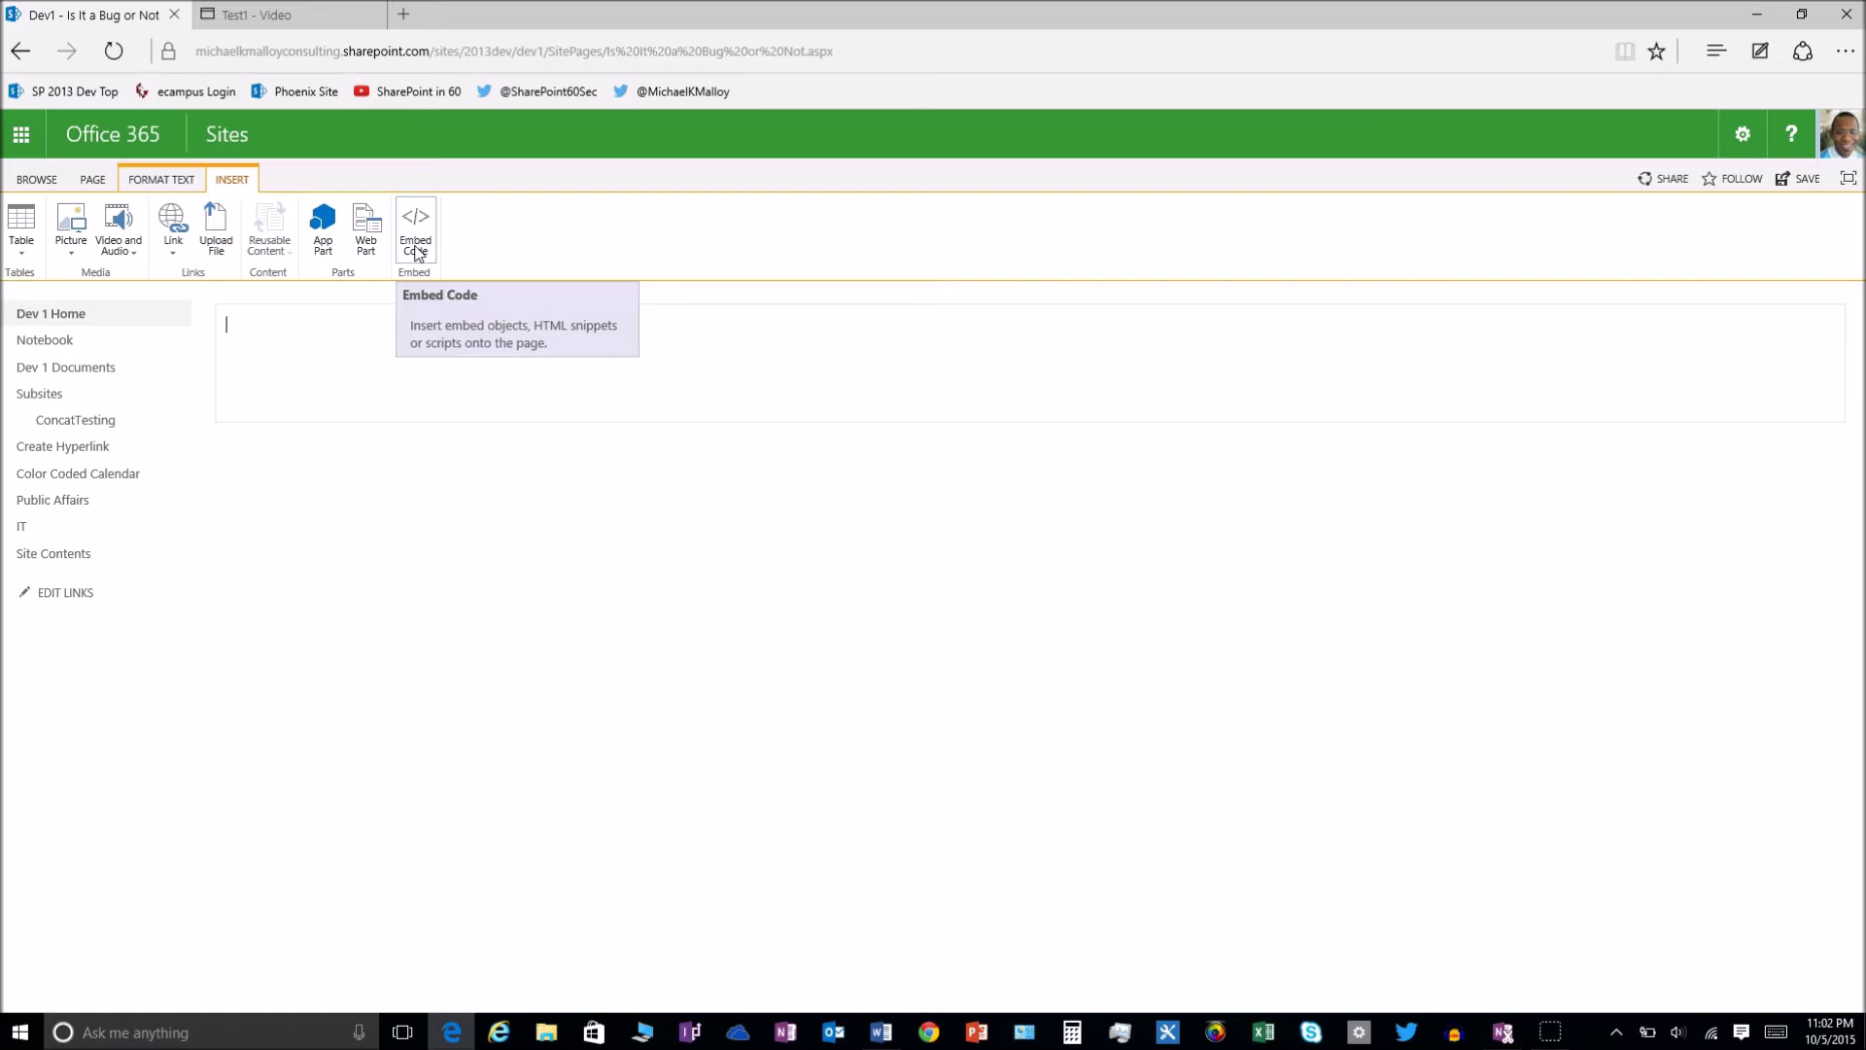
Paste the Test1 embed code into the page's Embed box and preview it.
click(417, 255)
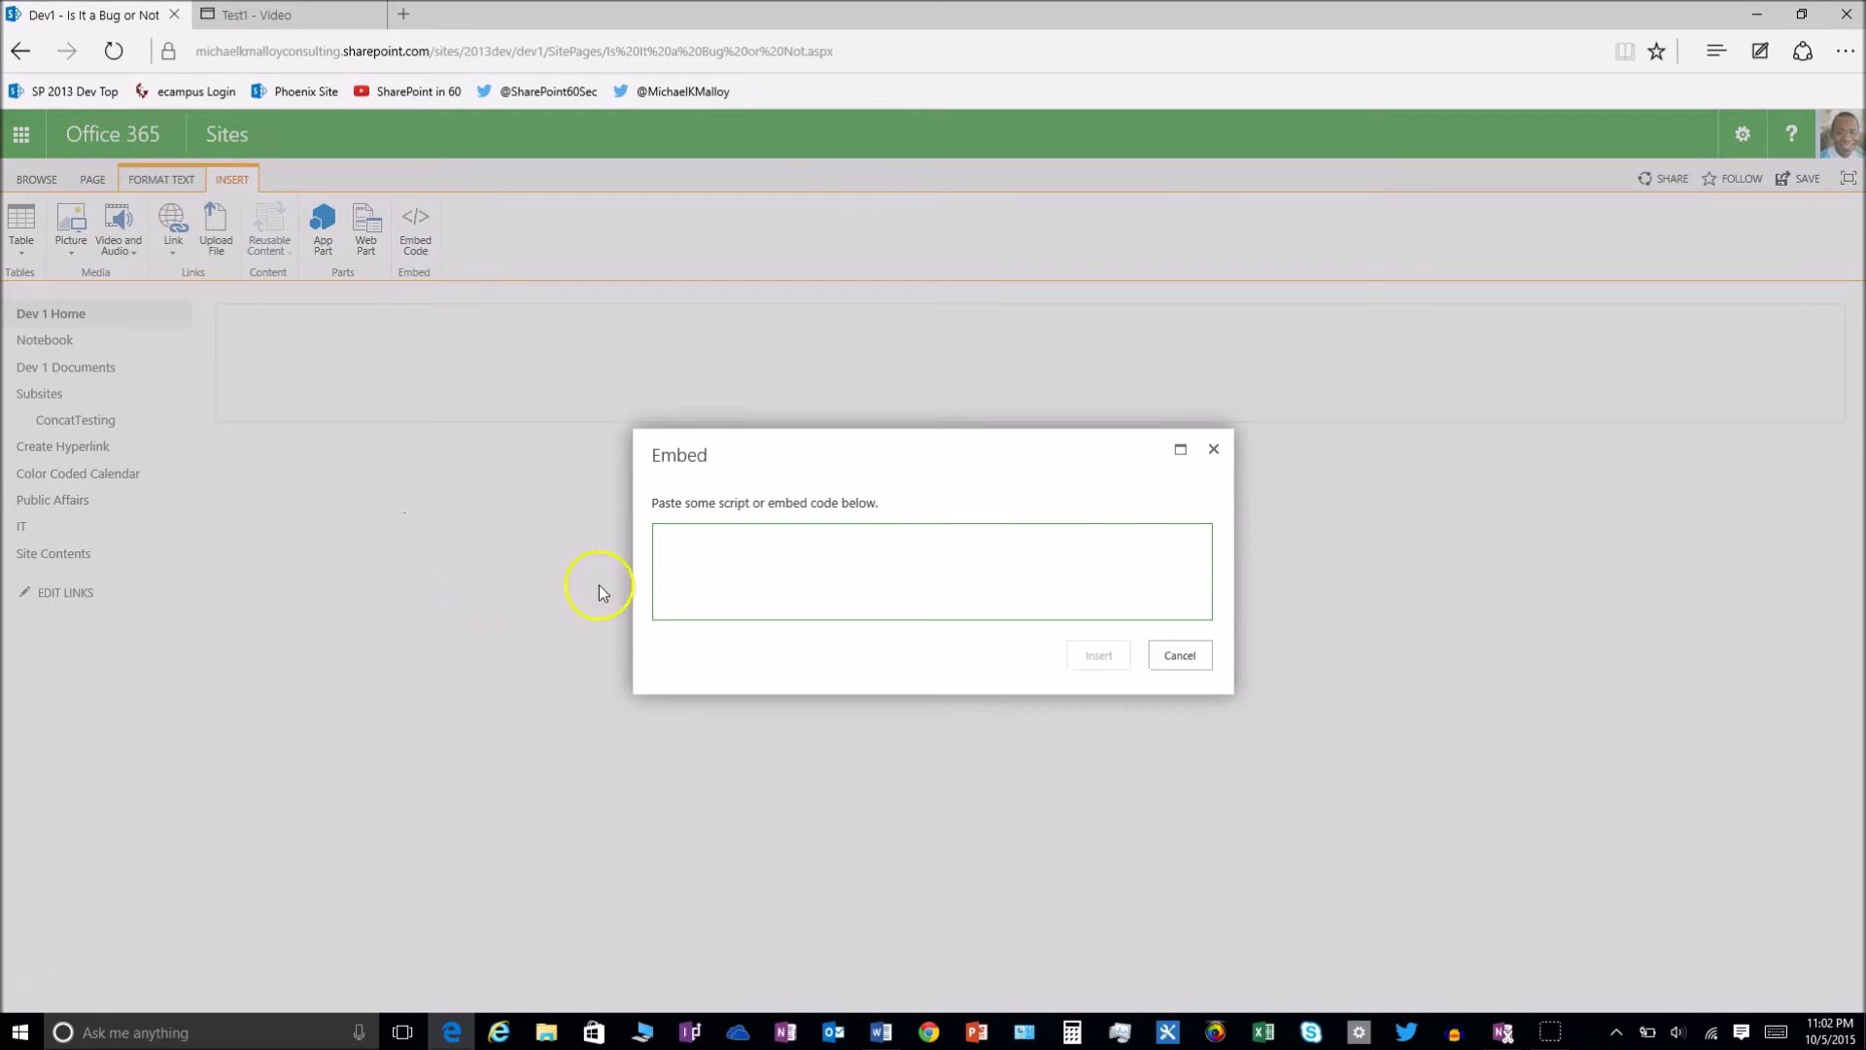
click(677, 543)
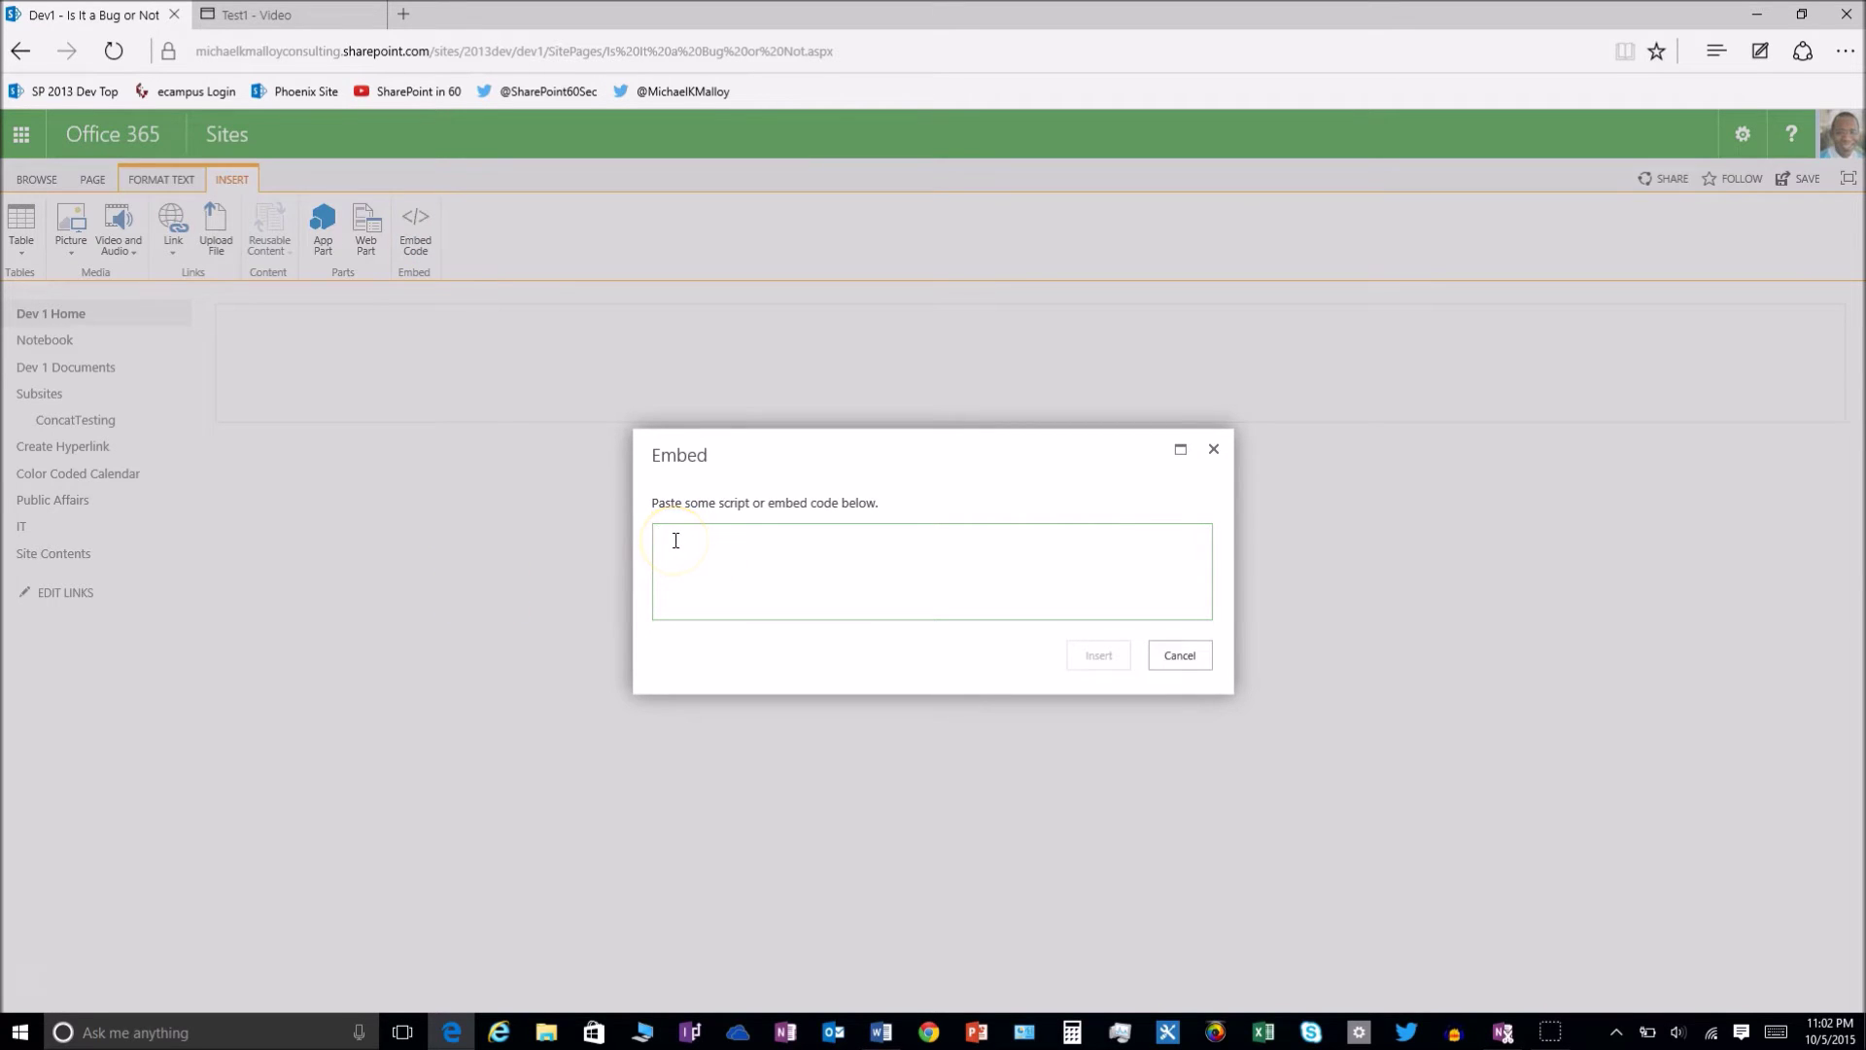
text(<iframe width=640 height=360 src='https://michaelkmalloyconsulting.sharepoint.com/portals/hub/_layouts/15/VideoEmbedHost.aspx?chId=34e299bd%2D4647%2D4534%2Db7f3%2De50427b50c51&amp;vId=a13aa56b%2D9e4b%2D4301%2D8992%2Ddc68d760120f&amp;width=640&amp;height=360&amp;autoPlay=false&amp;showInfo=true' allowfullscreen> </iframe>)
click(695, 500)
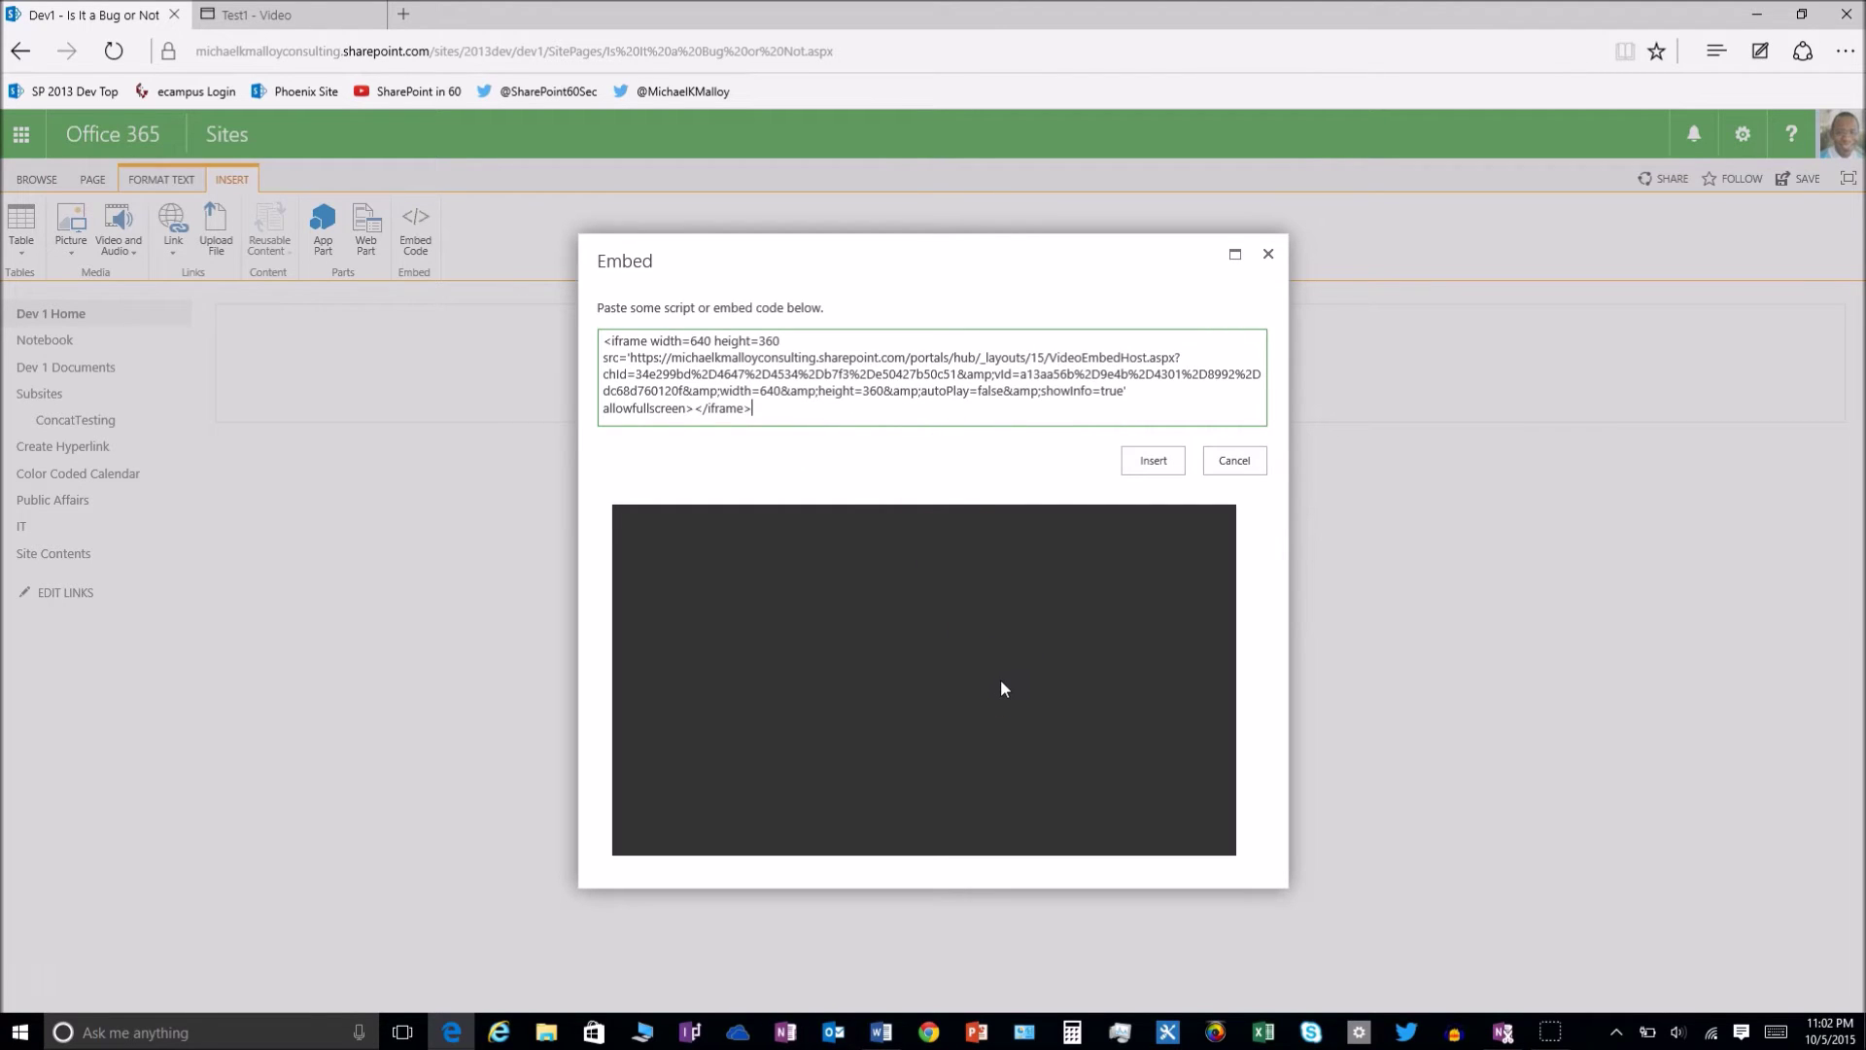
Play the preview, pause at two seconds, view it fullscreen, then insert it.
click(882, 652)
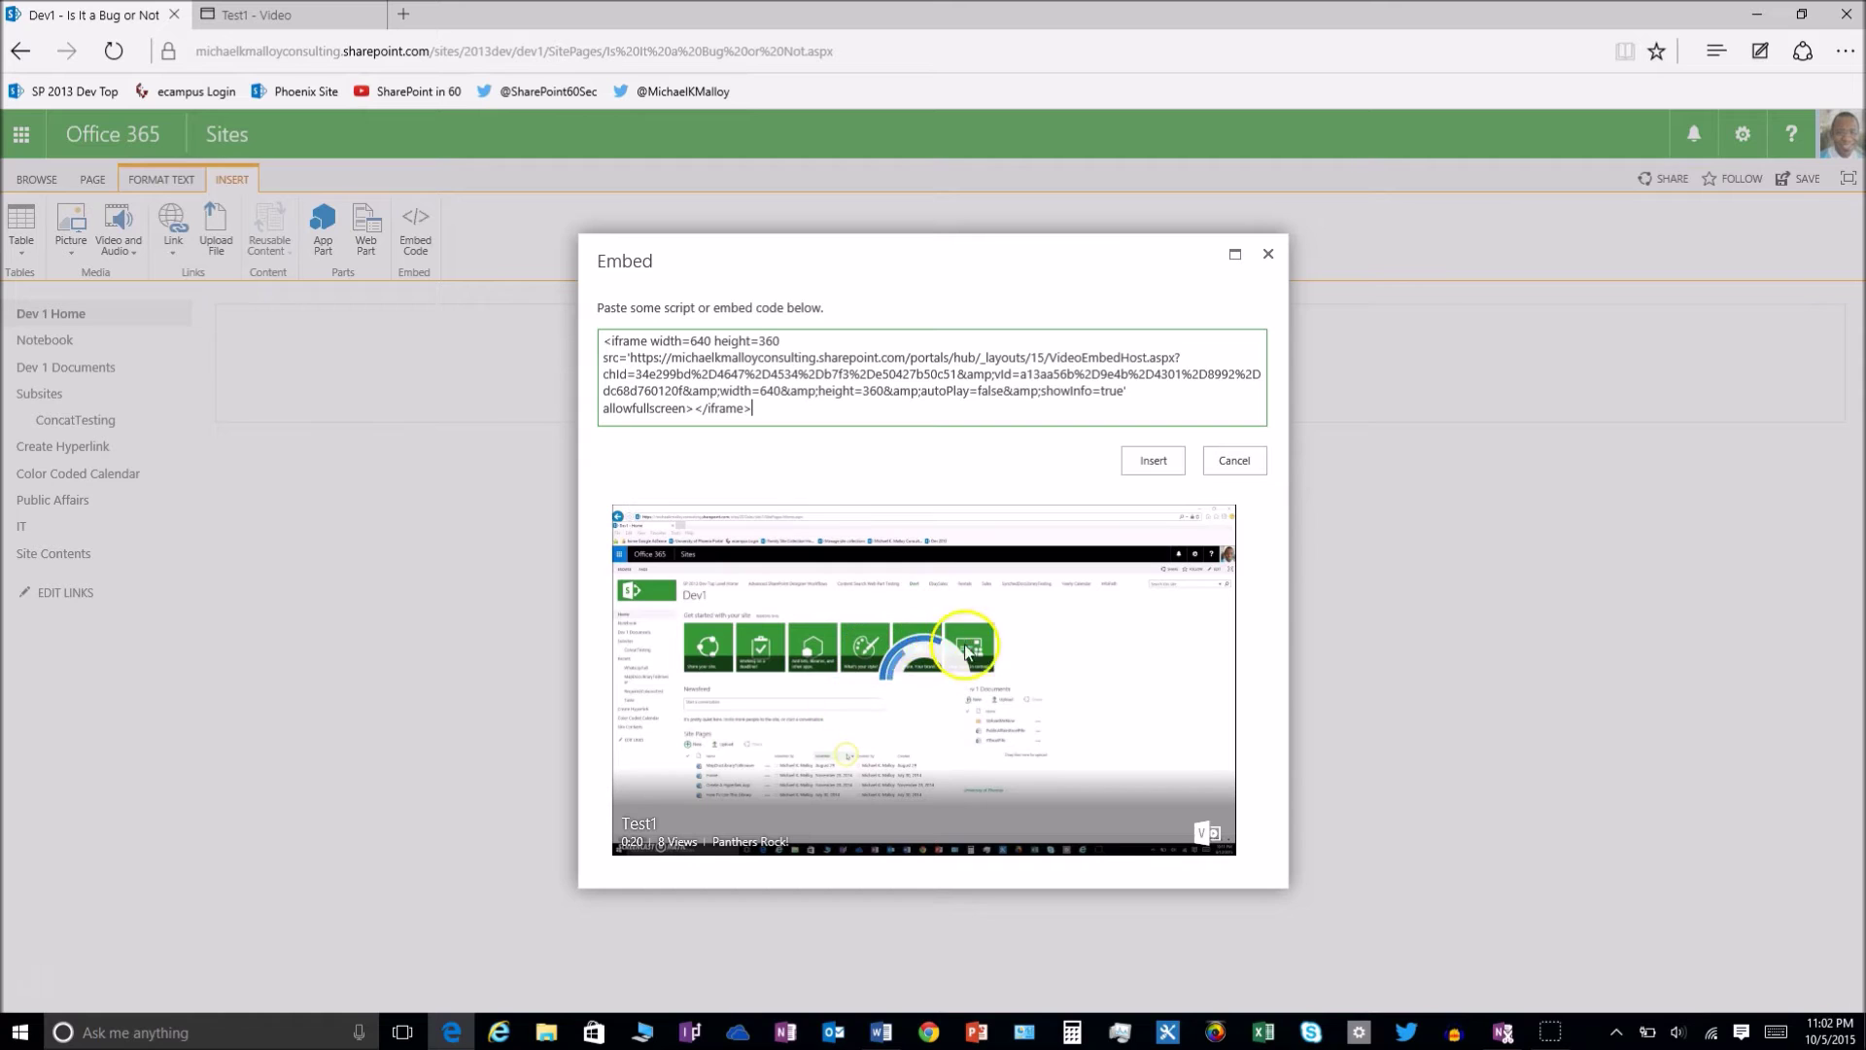
click(931, 745)
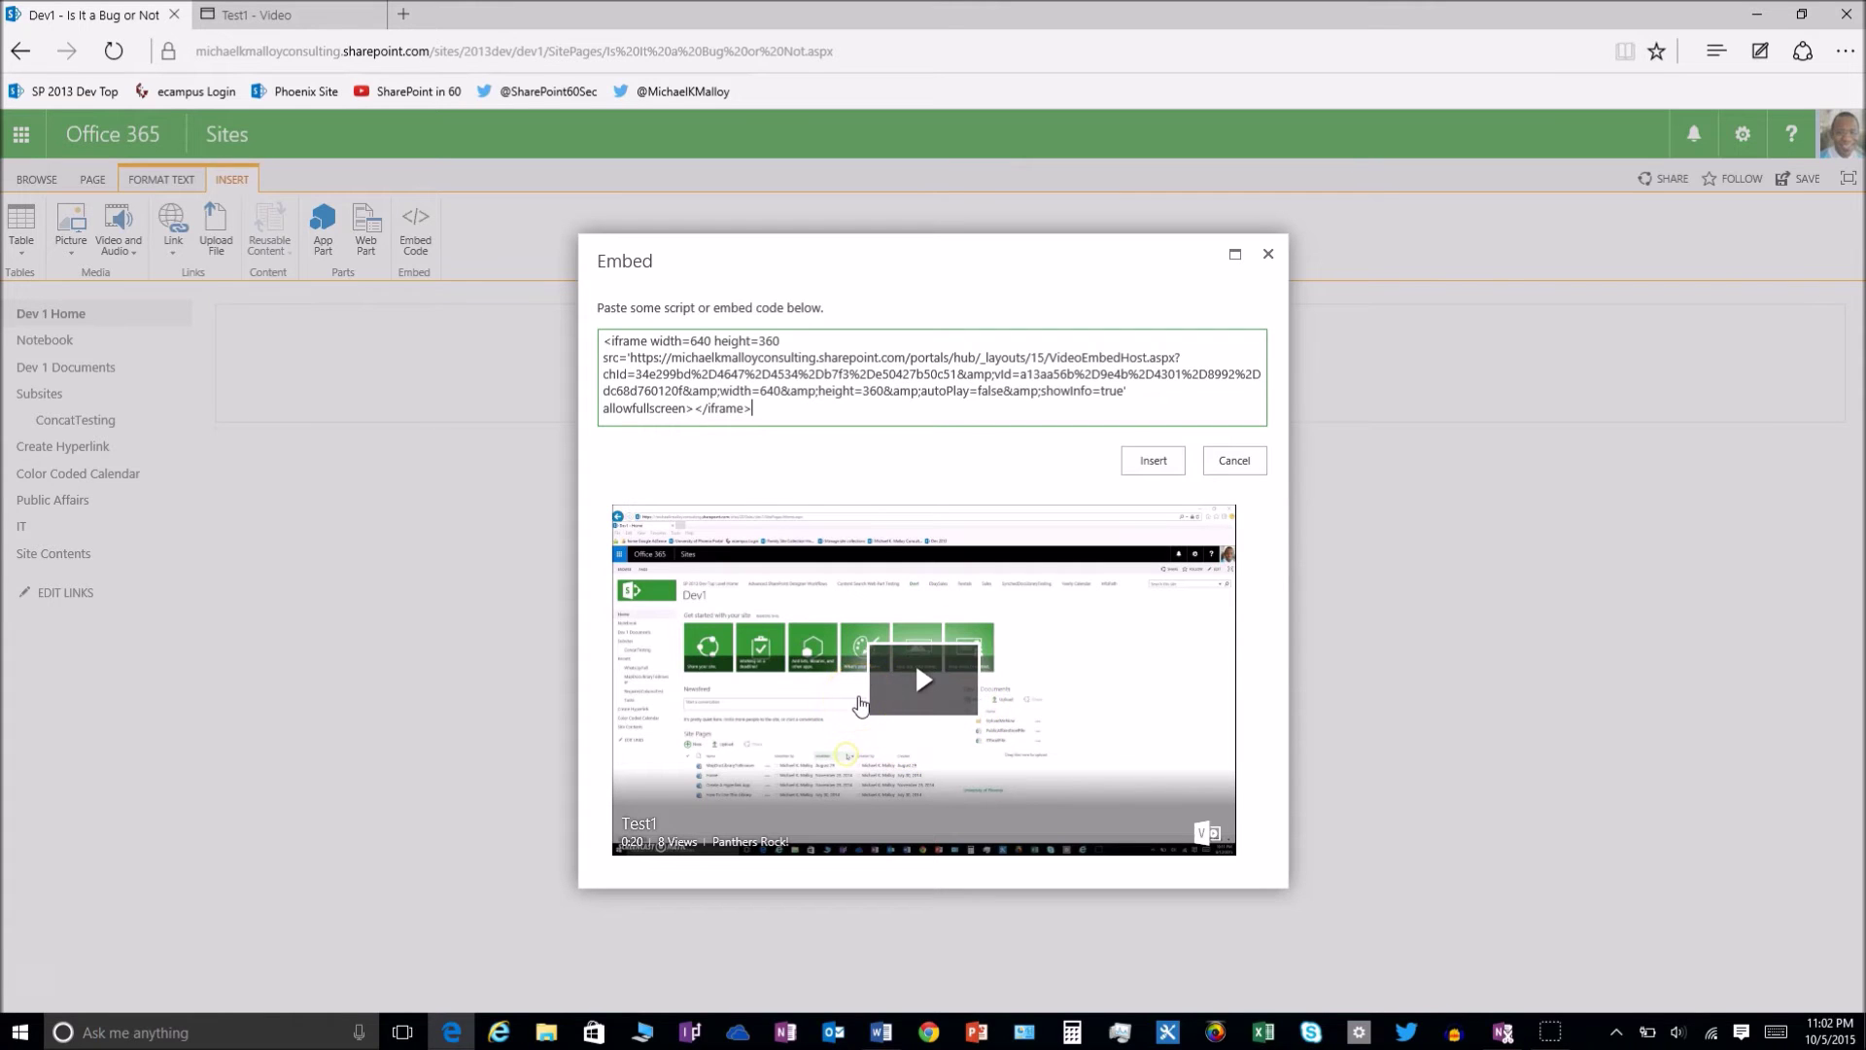
click(915, 689)
click(923, 688)
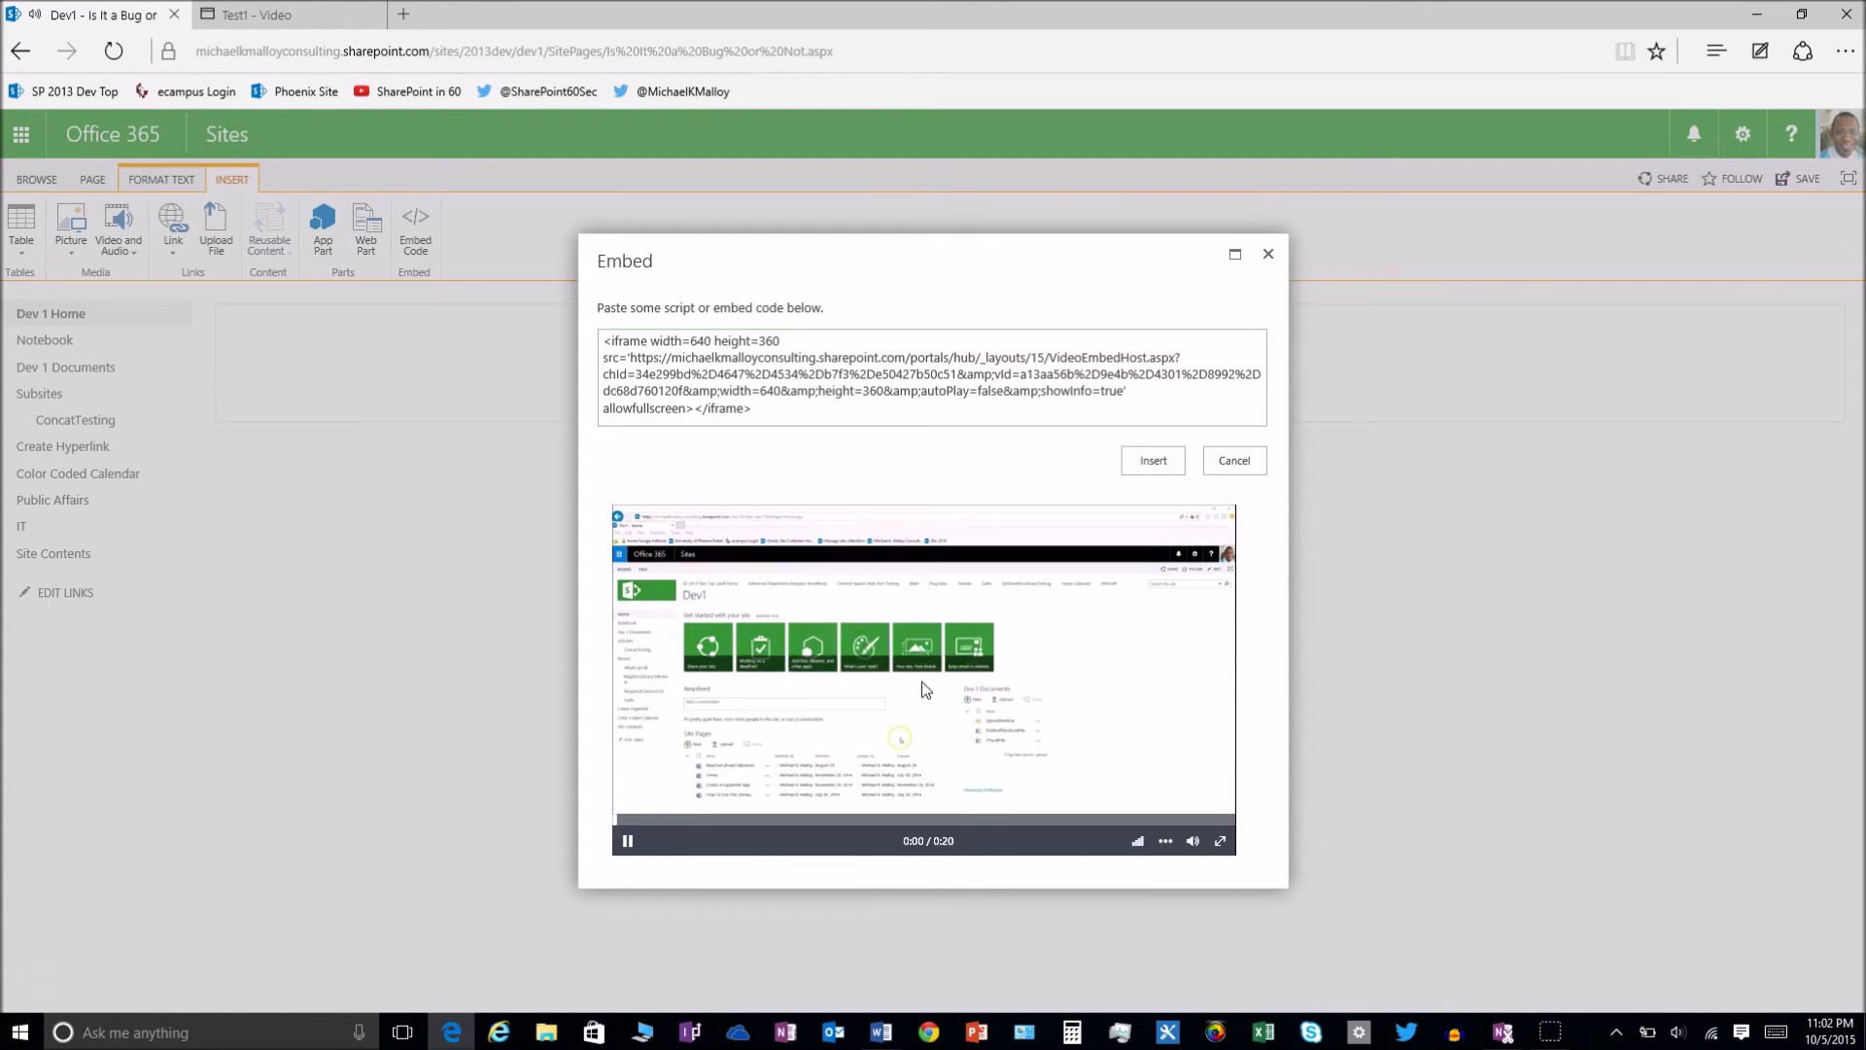
click(625, 841)
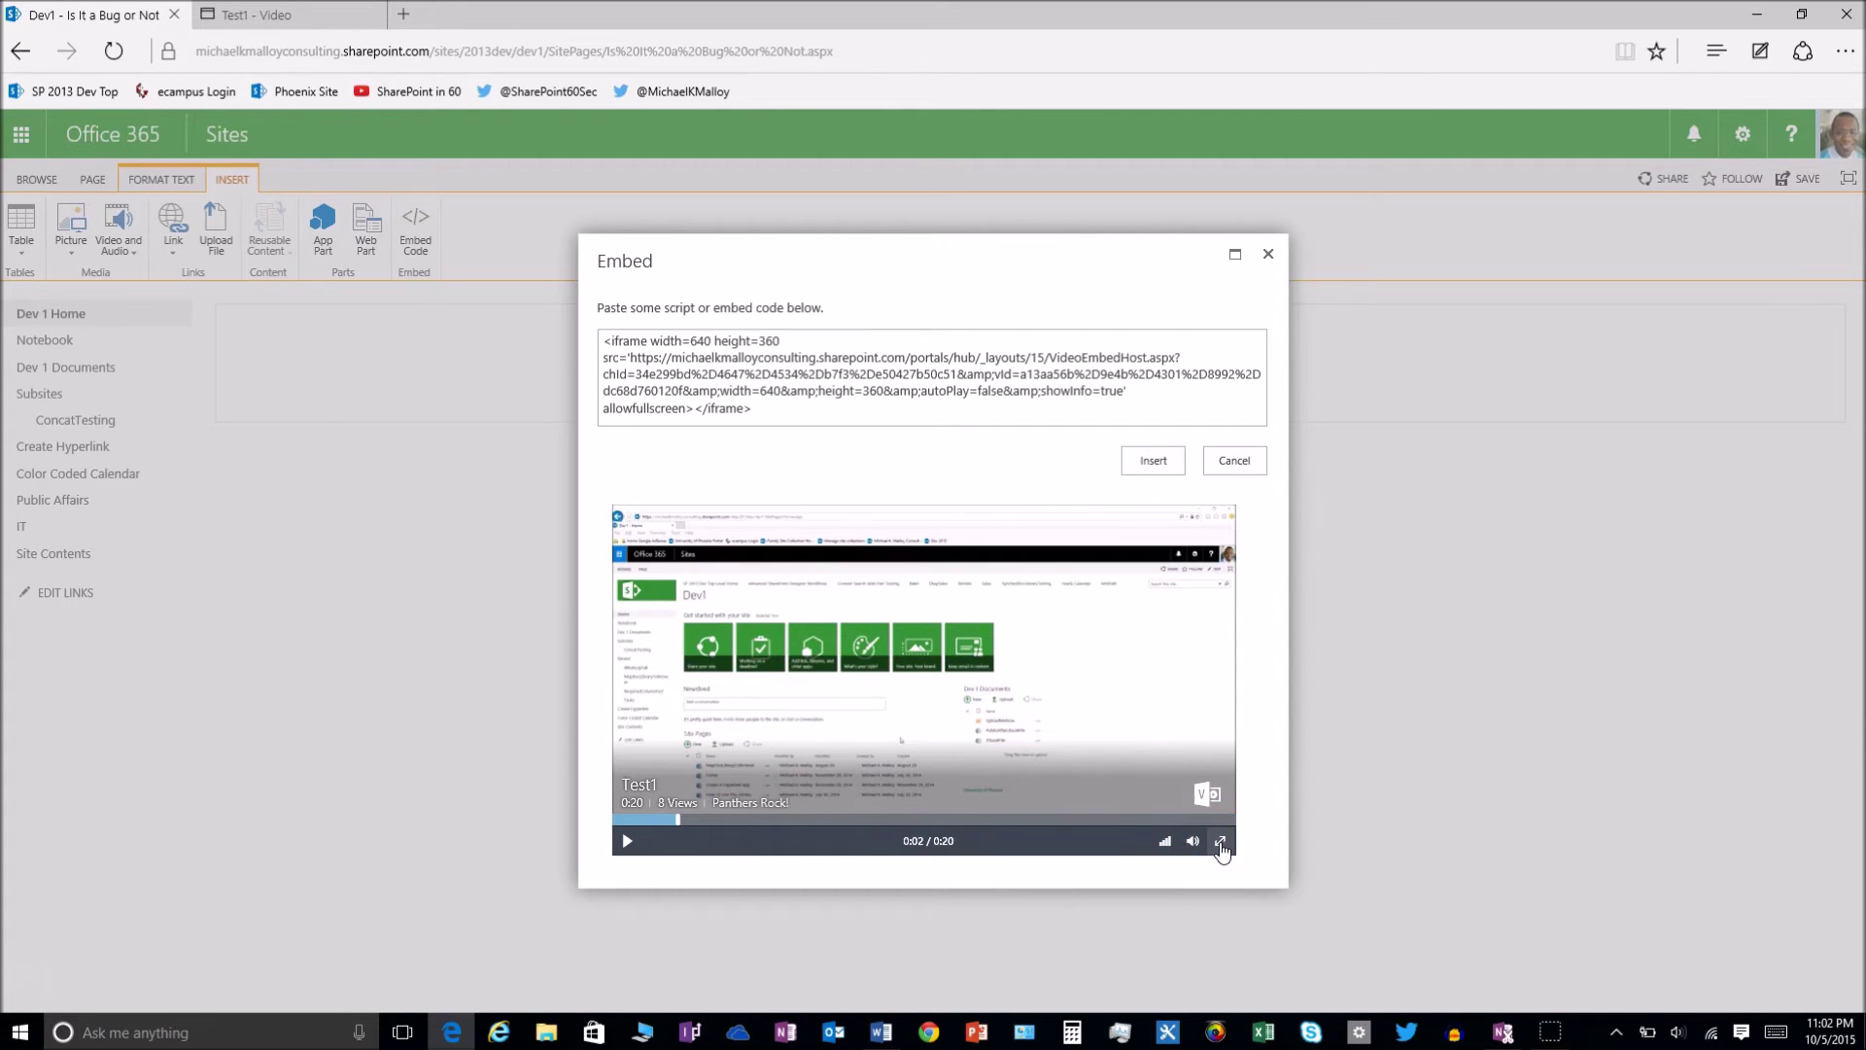
click(1222, 846)
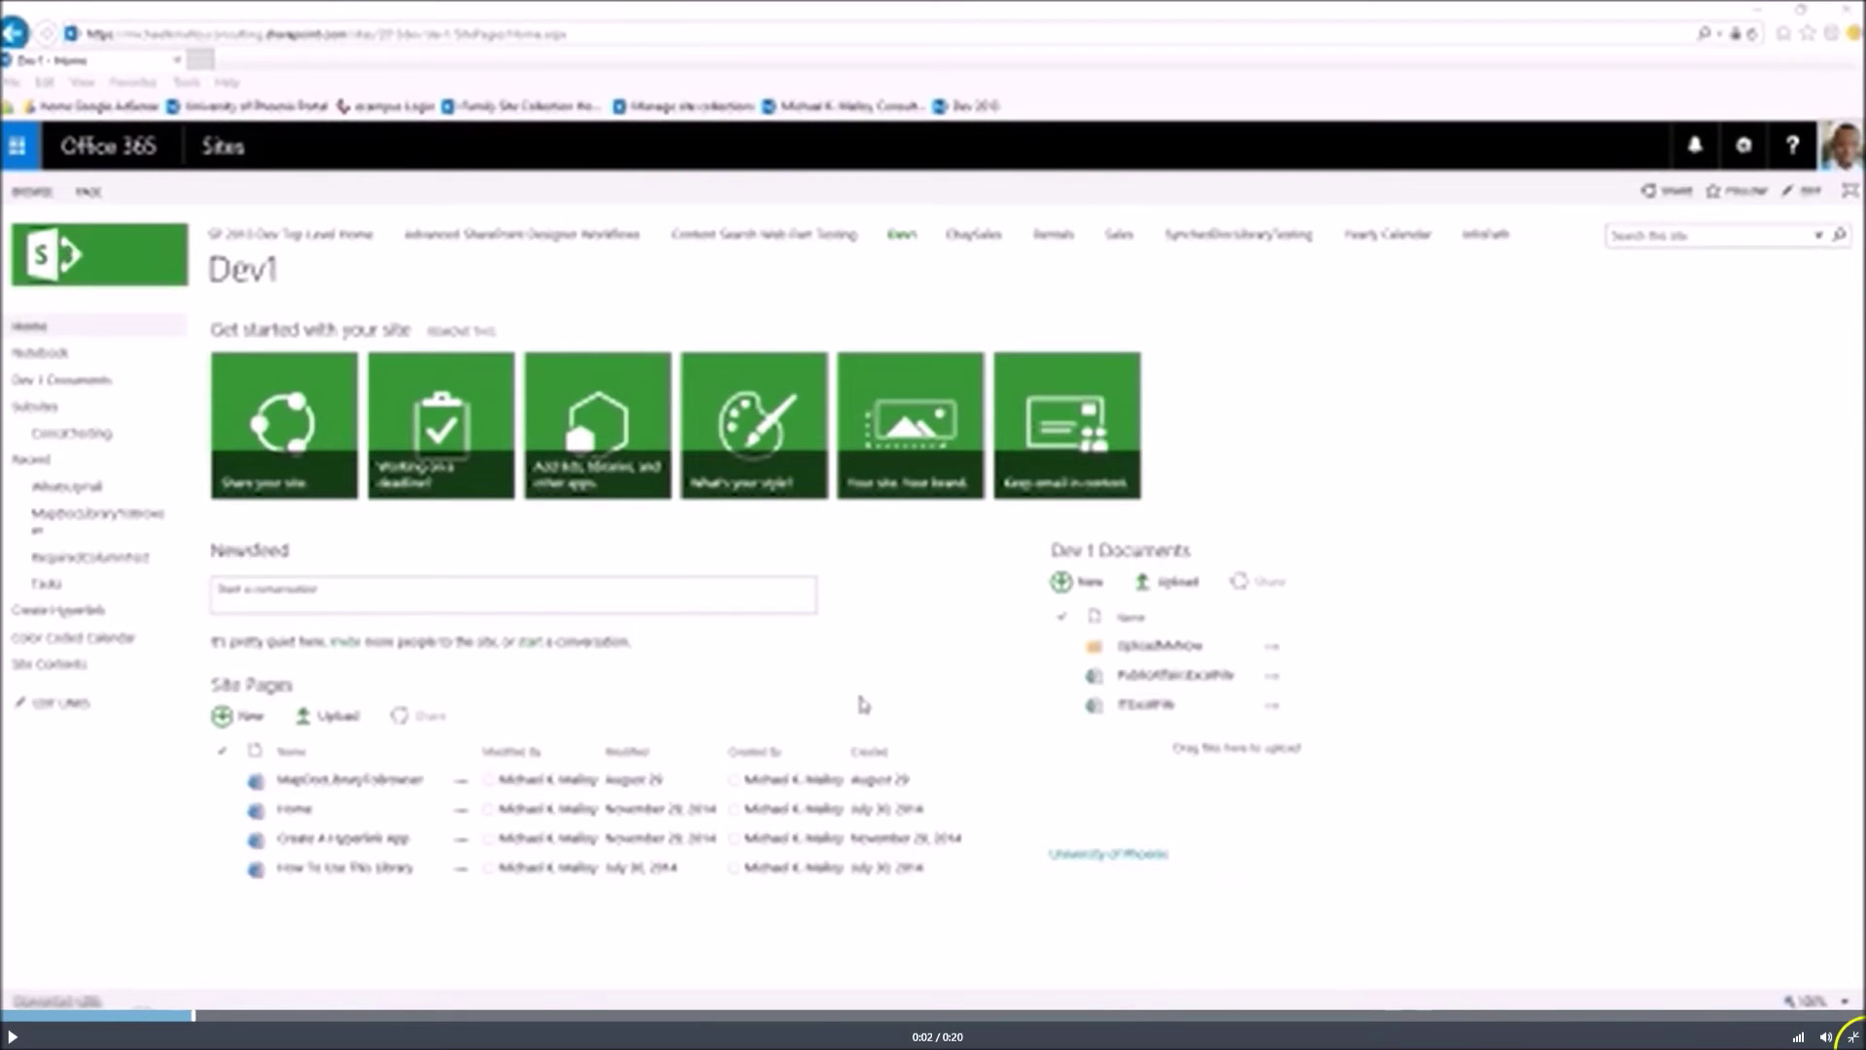
click(1853, 1036)
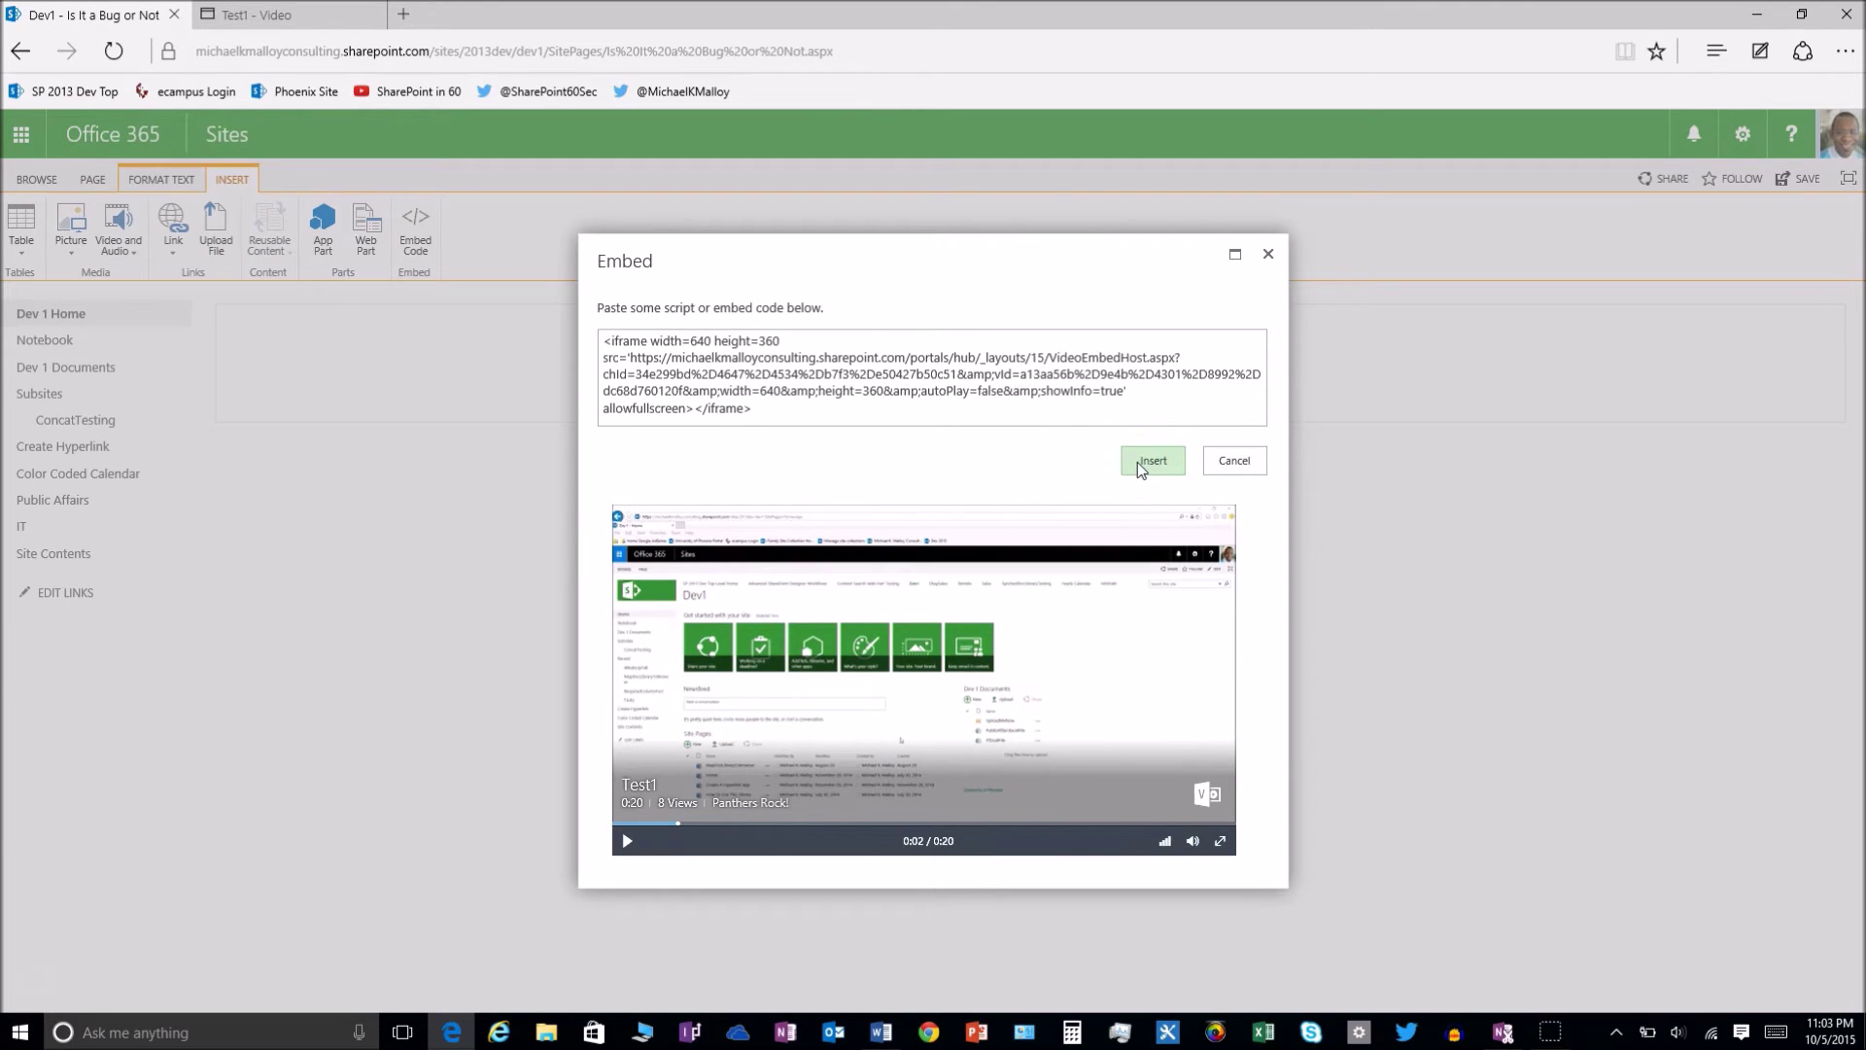
click(1146, 463)
Insert the Test1 embed as a snippet and click around its loading preview.
click(1148, 461)
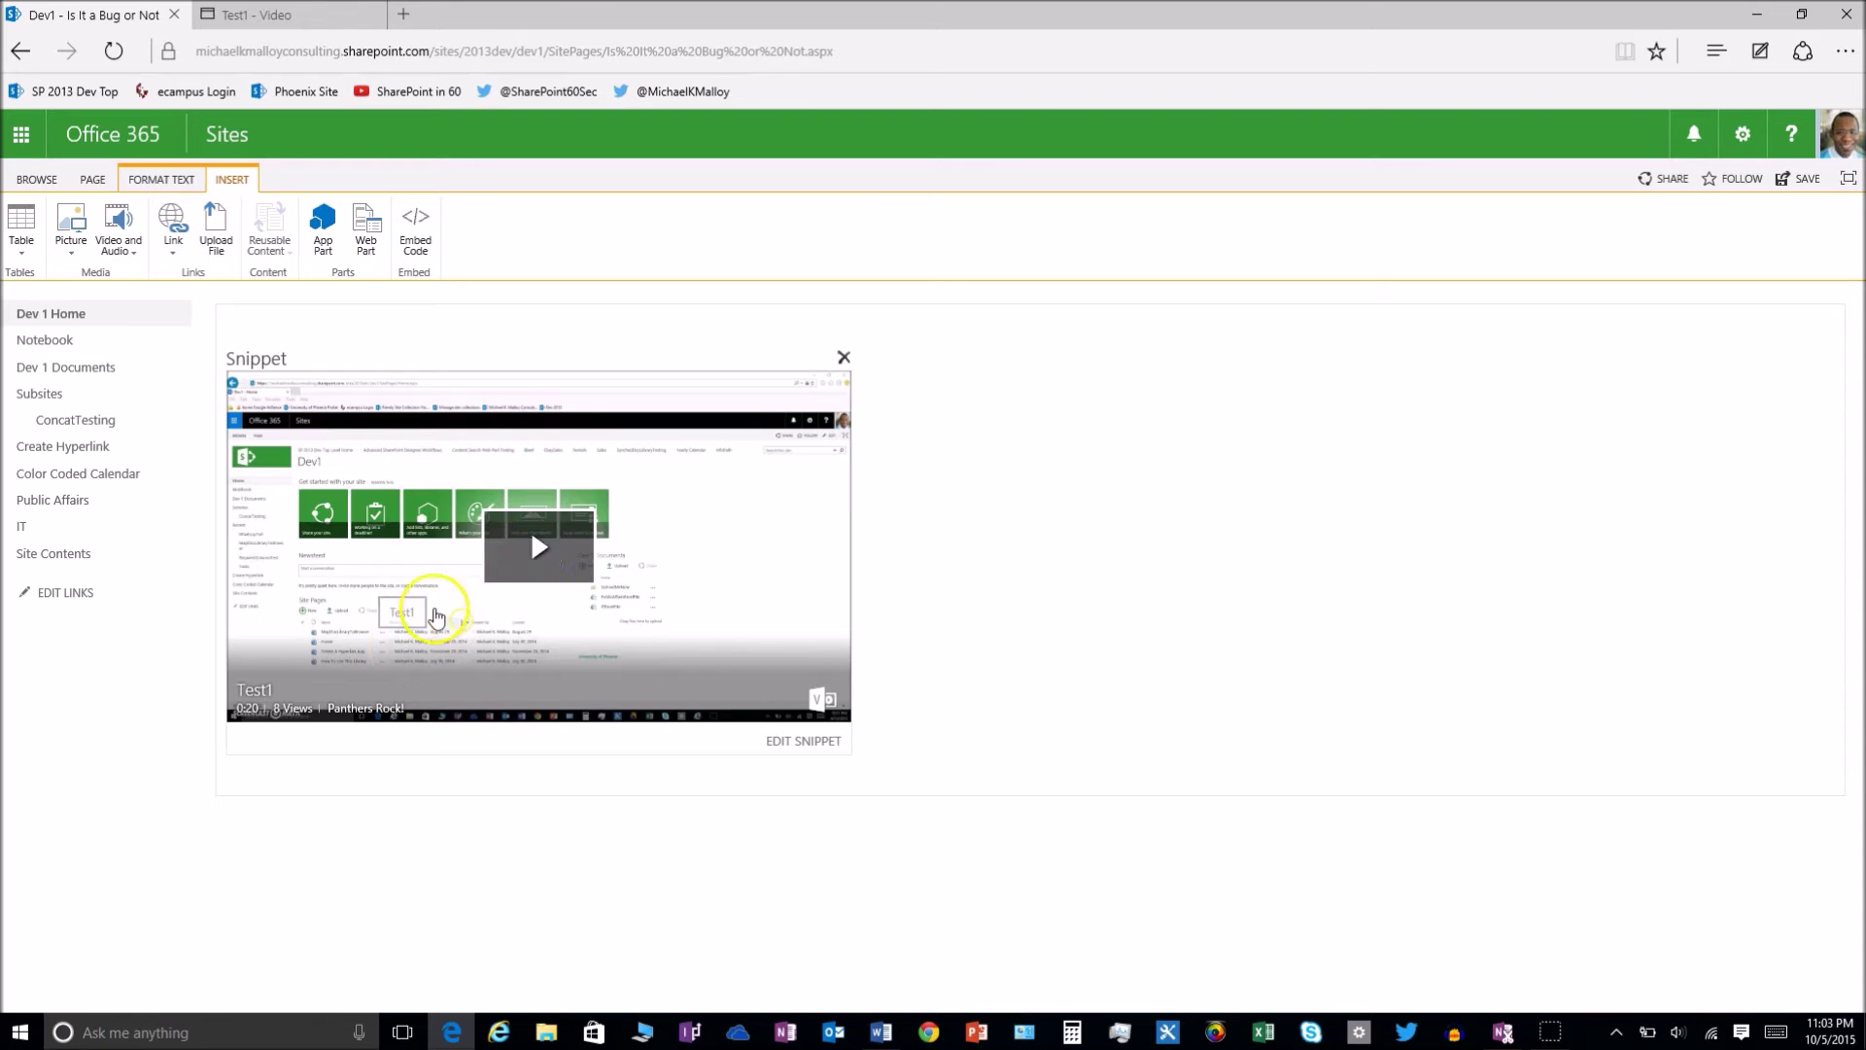
click(536, 551)
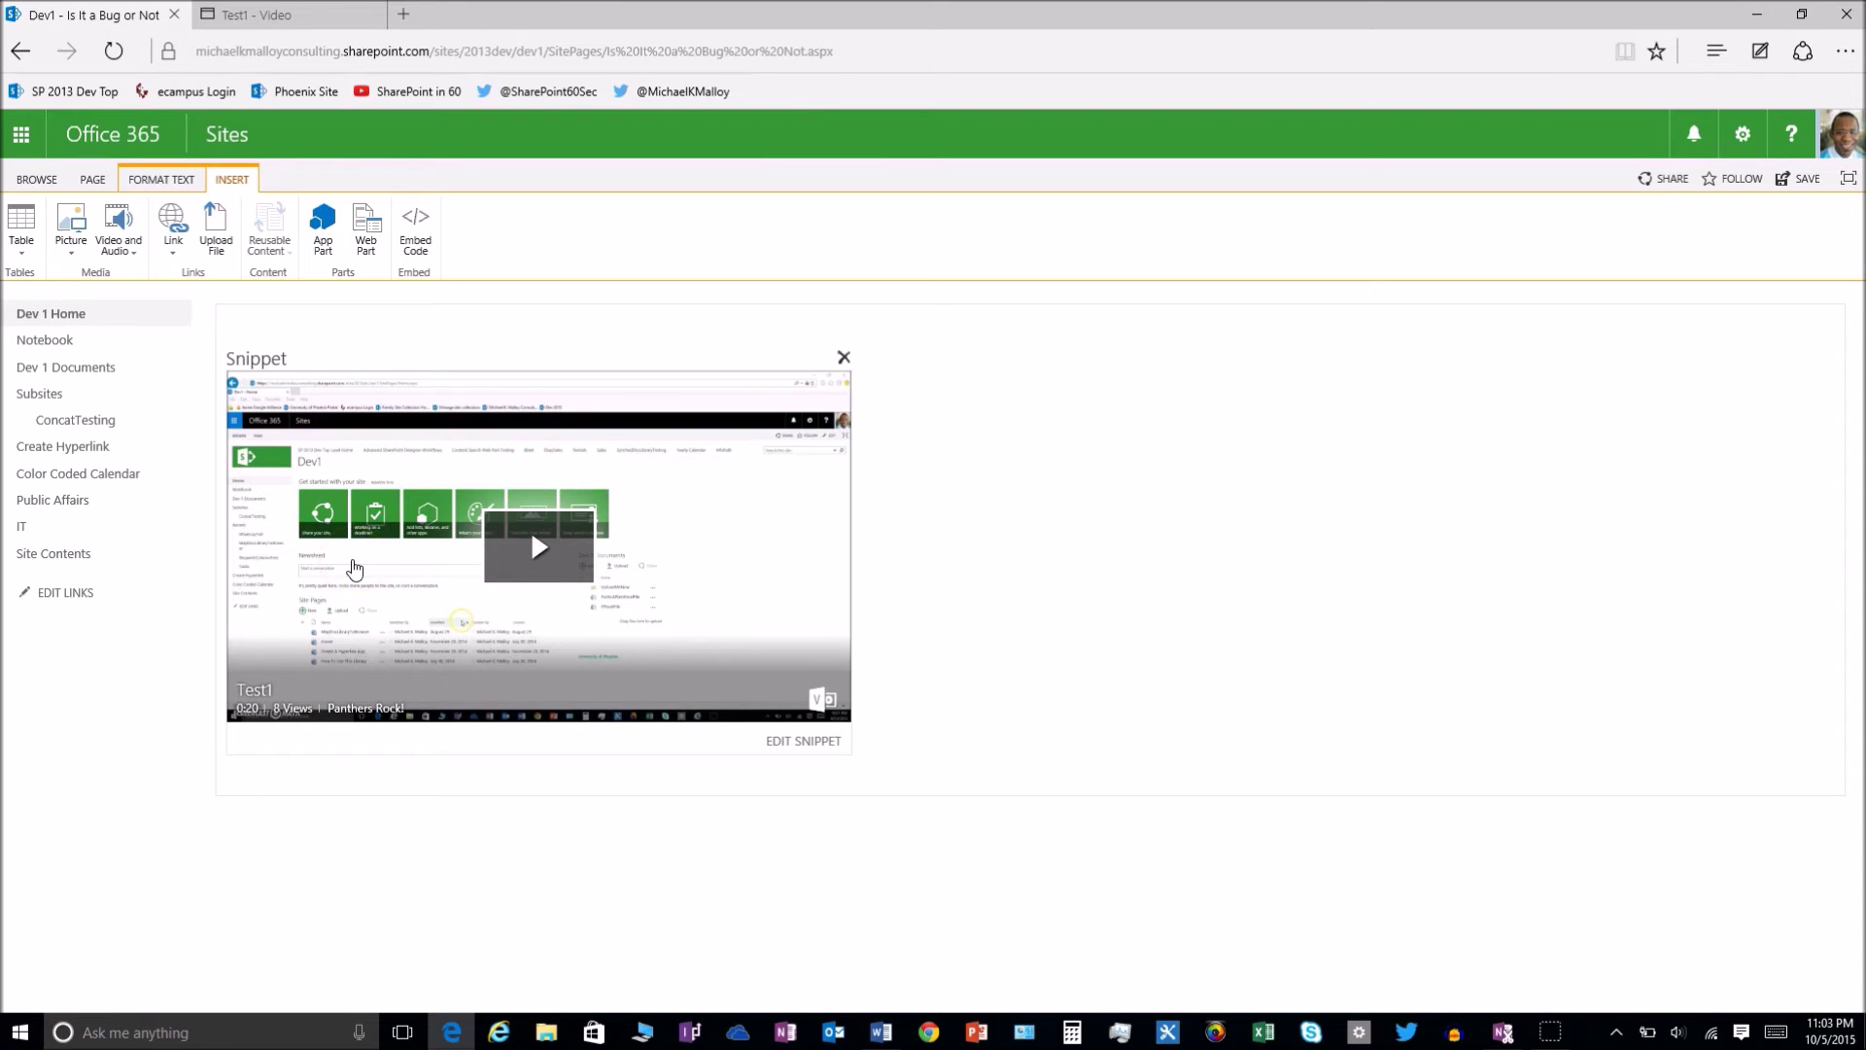
click(492, 543)
click(539, 551)
click(541, 555)
click(666, 605)
click(555, 584)
click(530, 541)
click(484, 577)
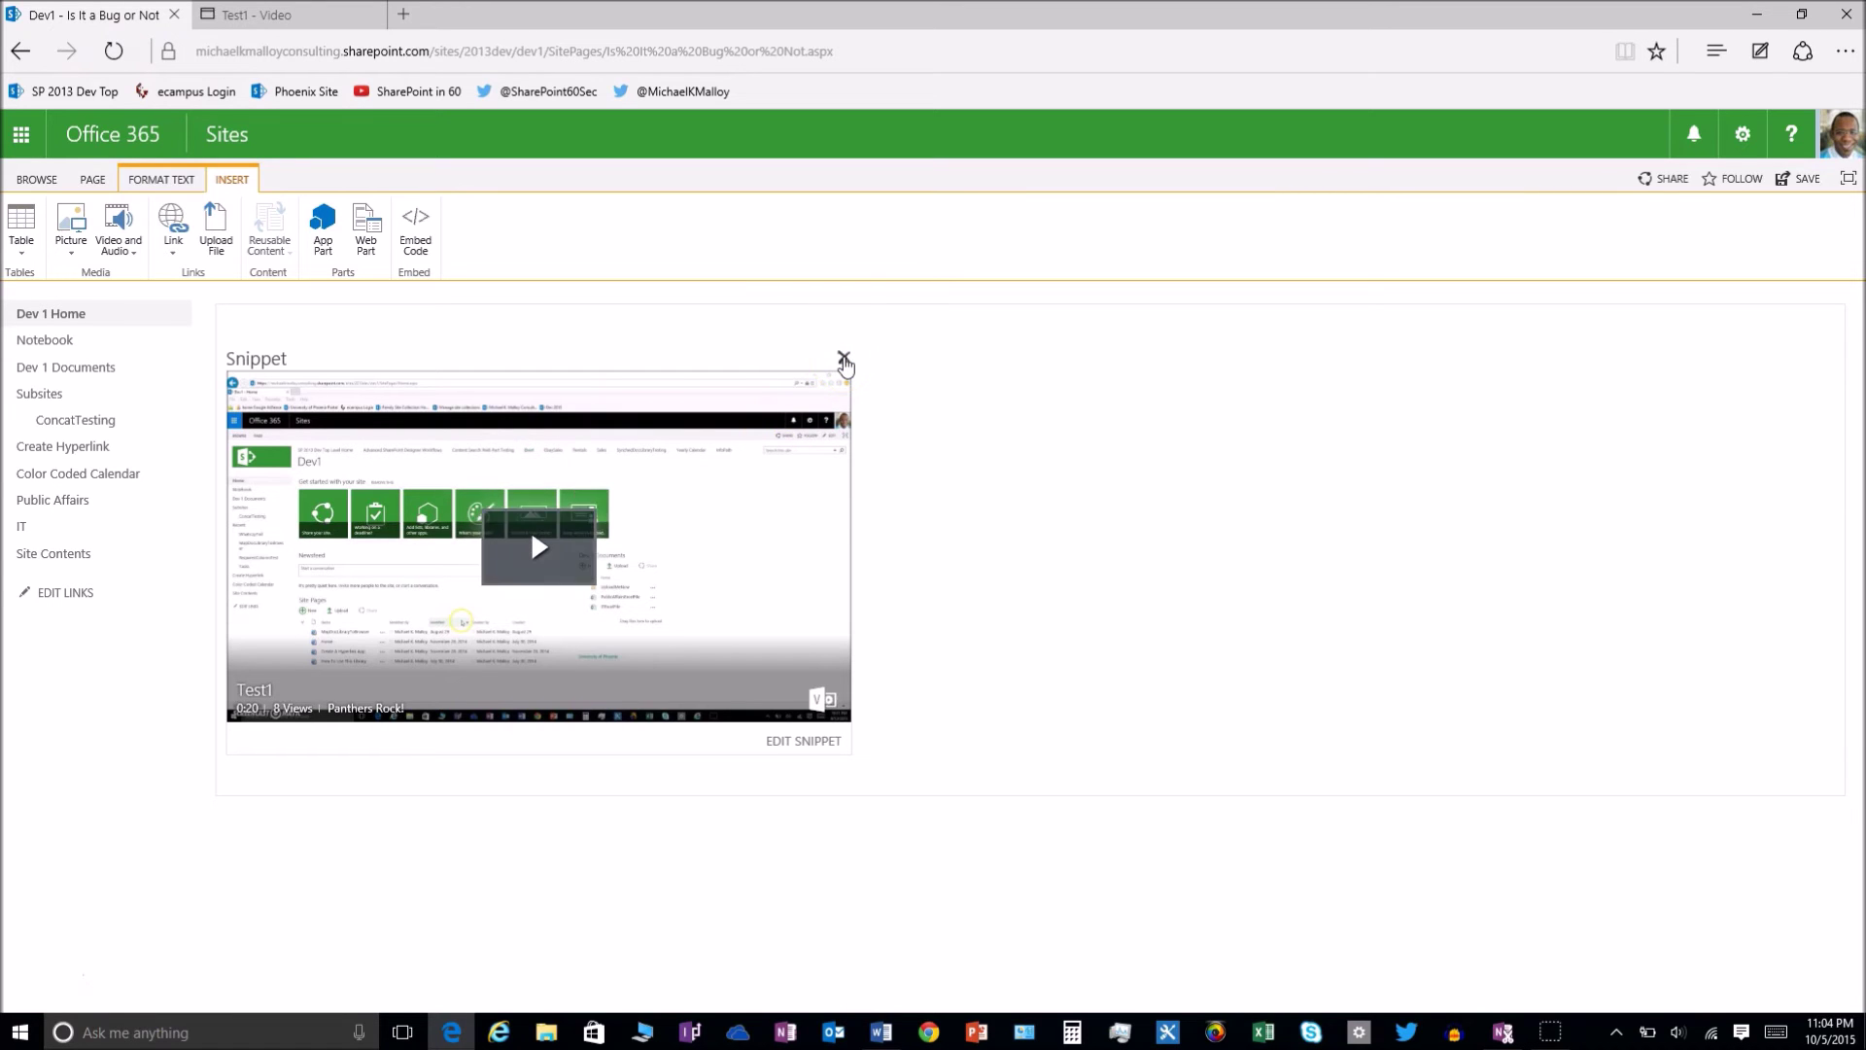
Set the insertion point below the Snippet web part and return to the Test1 video page.
drag(741, 554, 831, 356)
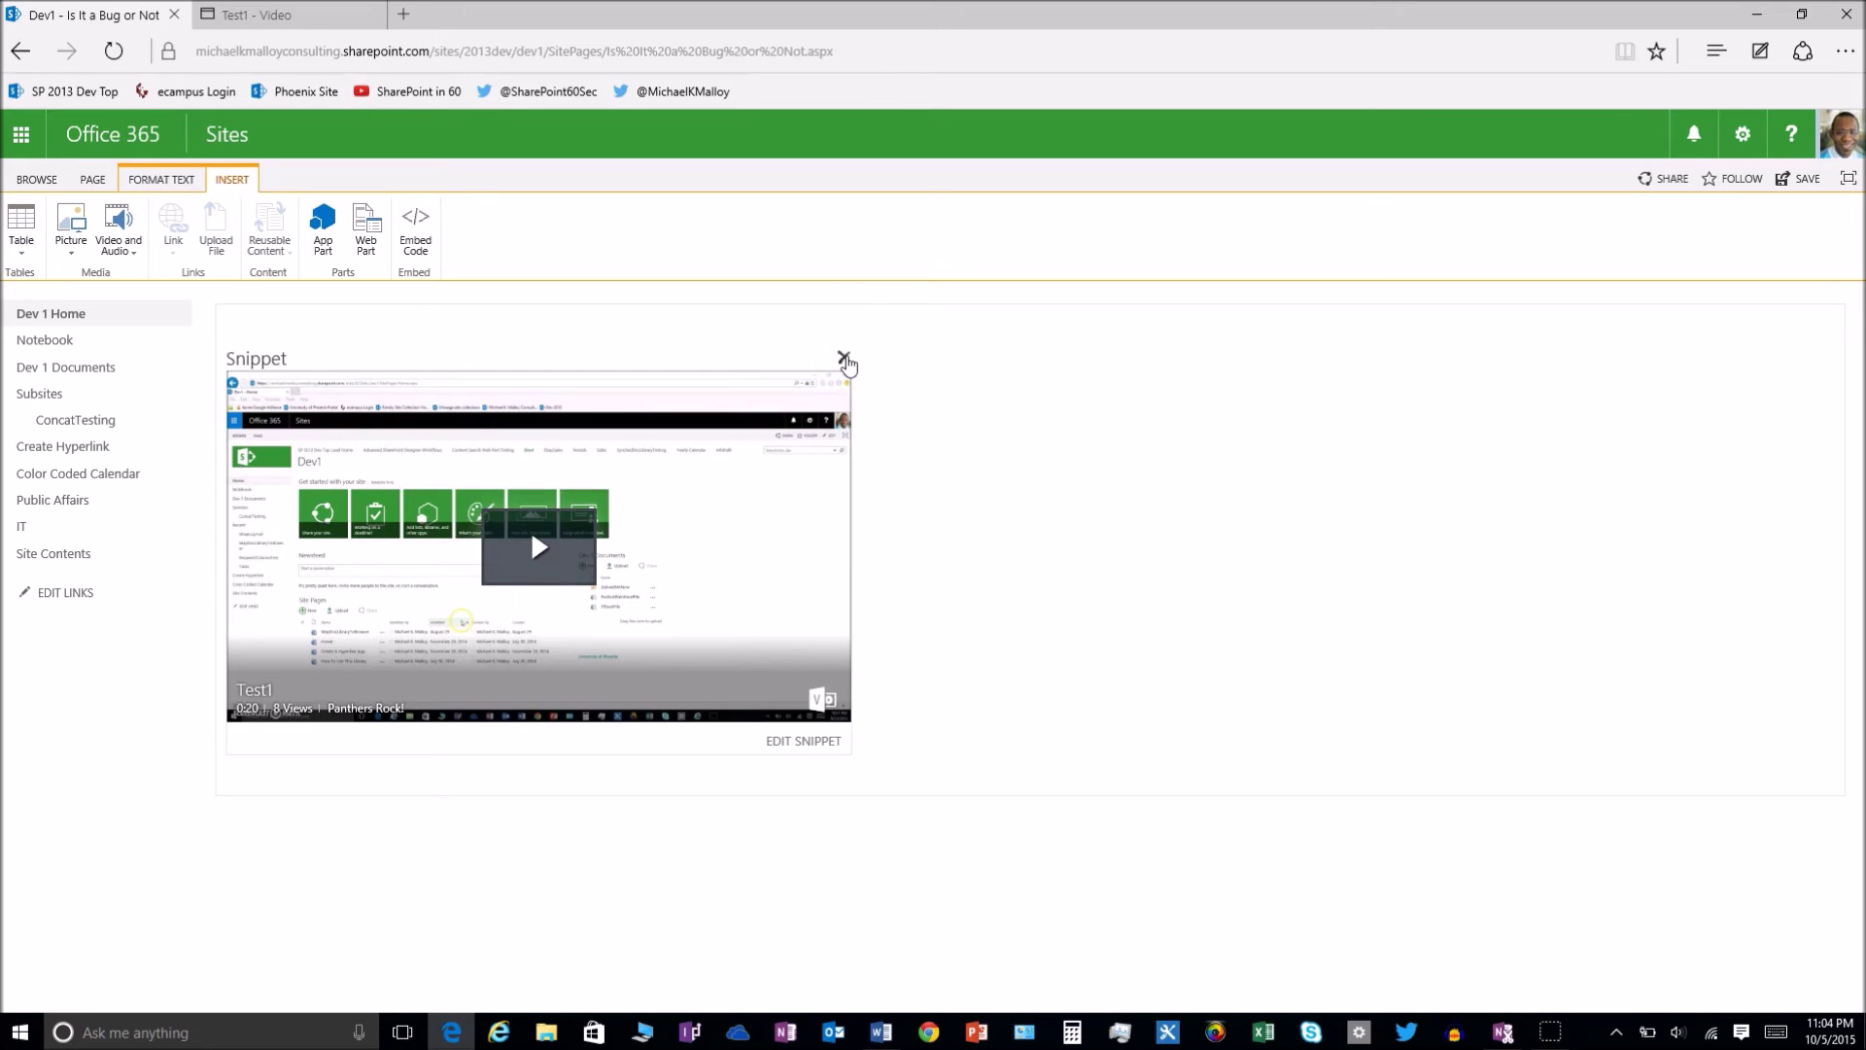
click(949, 379)
click(309, 18)
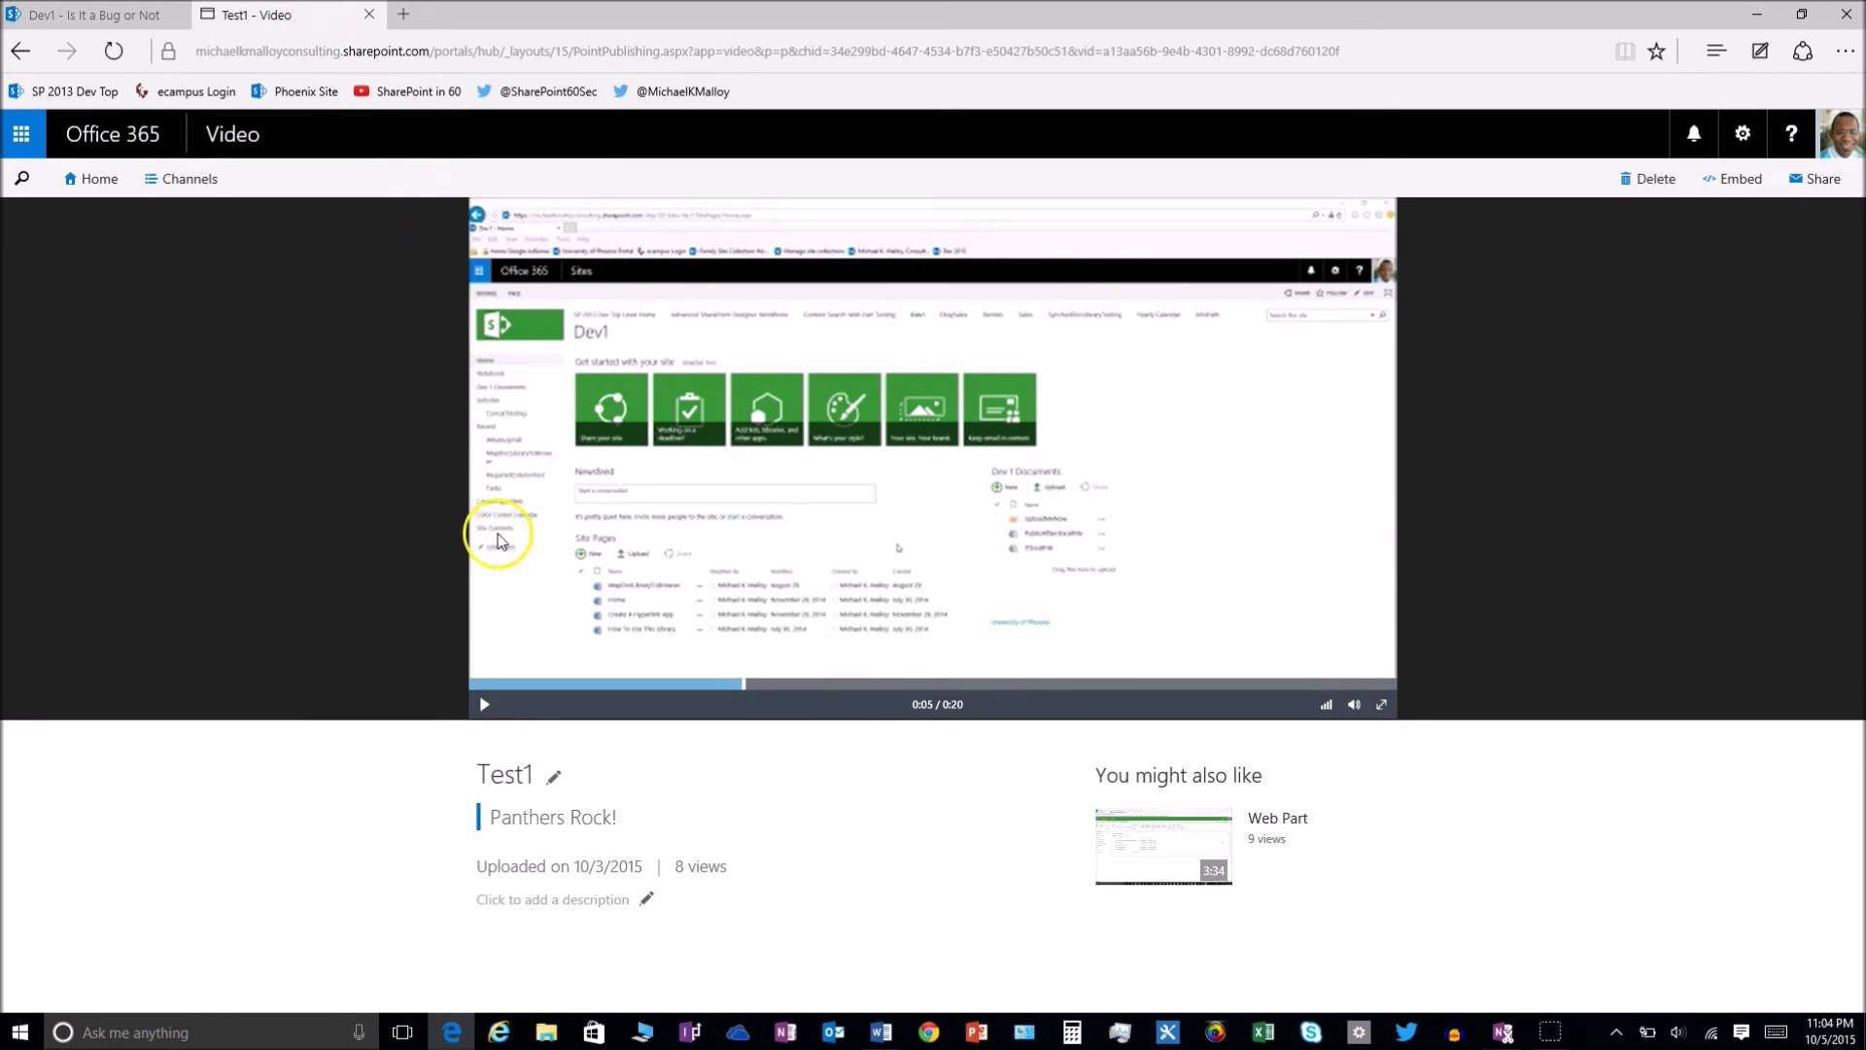
On the Is It a Bug or Not edit page, play, pause and fullscreen the Test1 snippet.
click(88, 18)
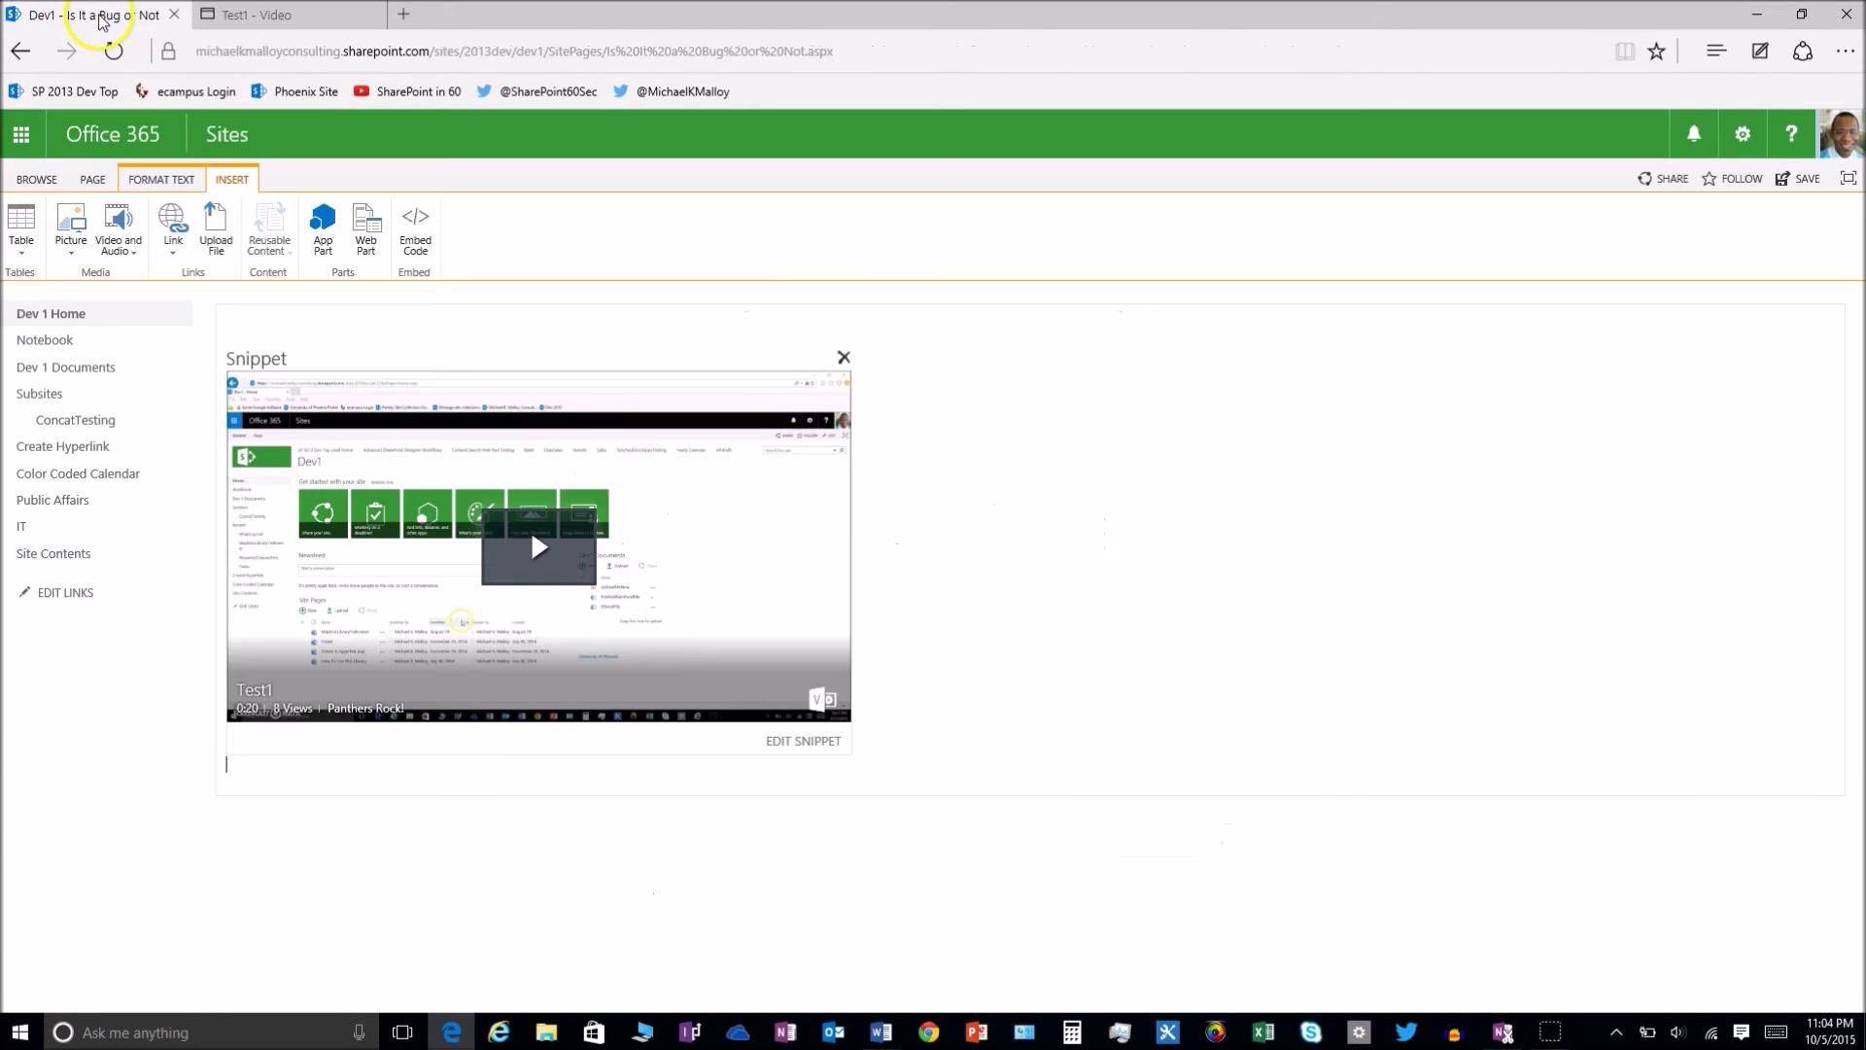
click(545, 560)
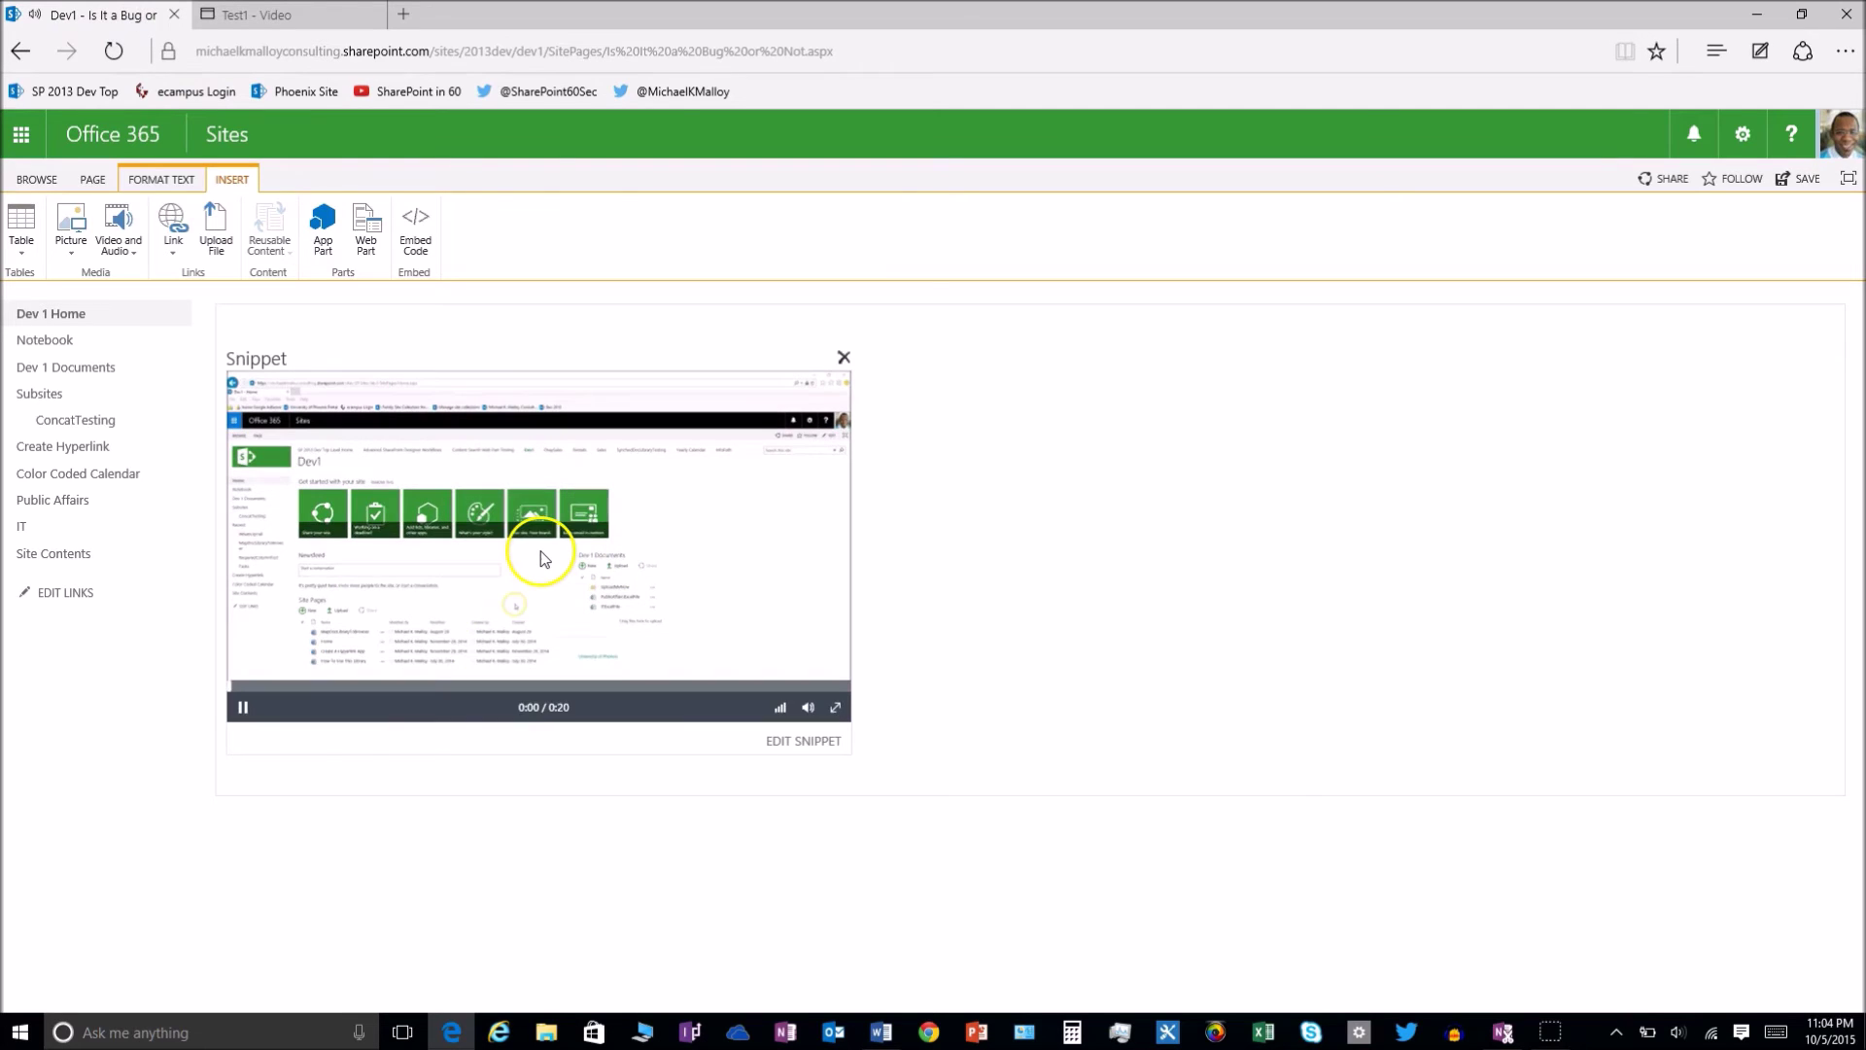
click(244, 709)
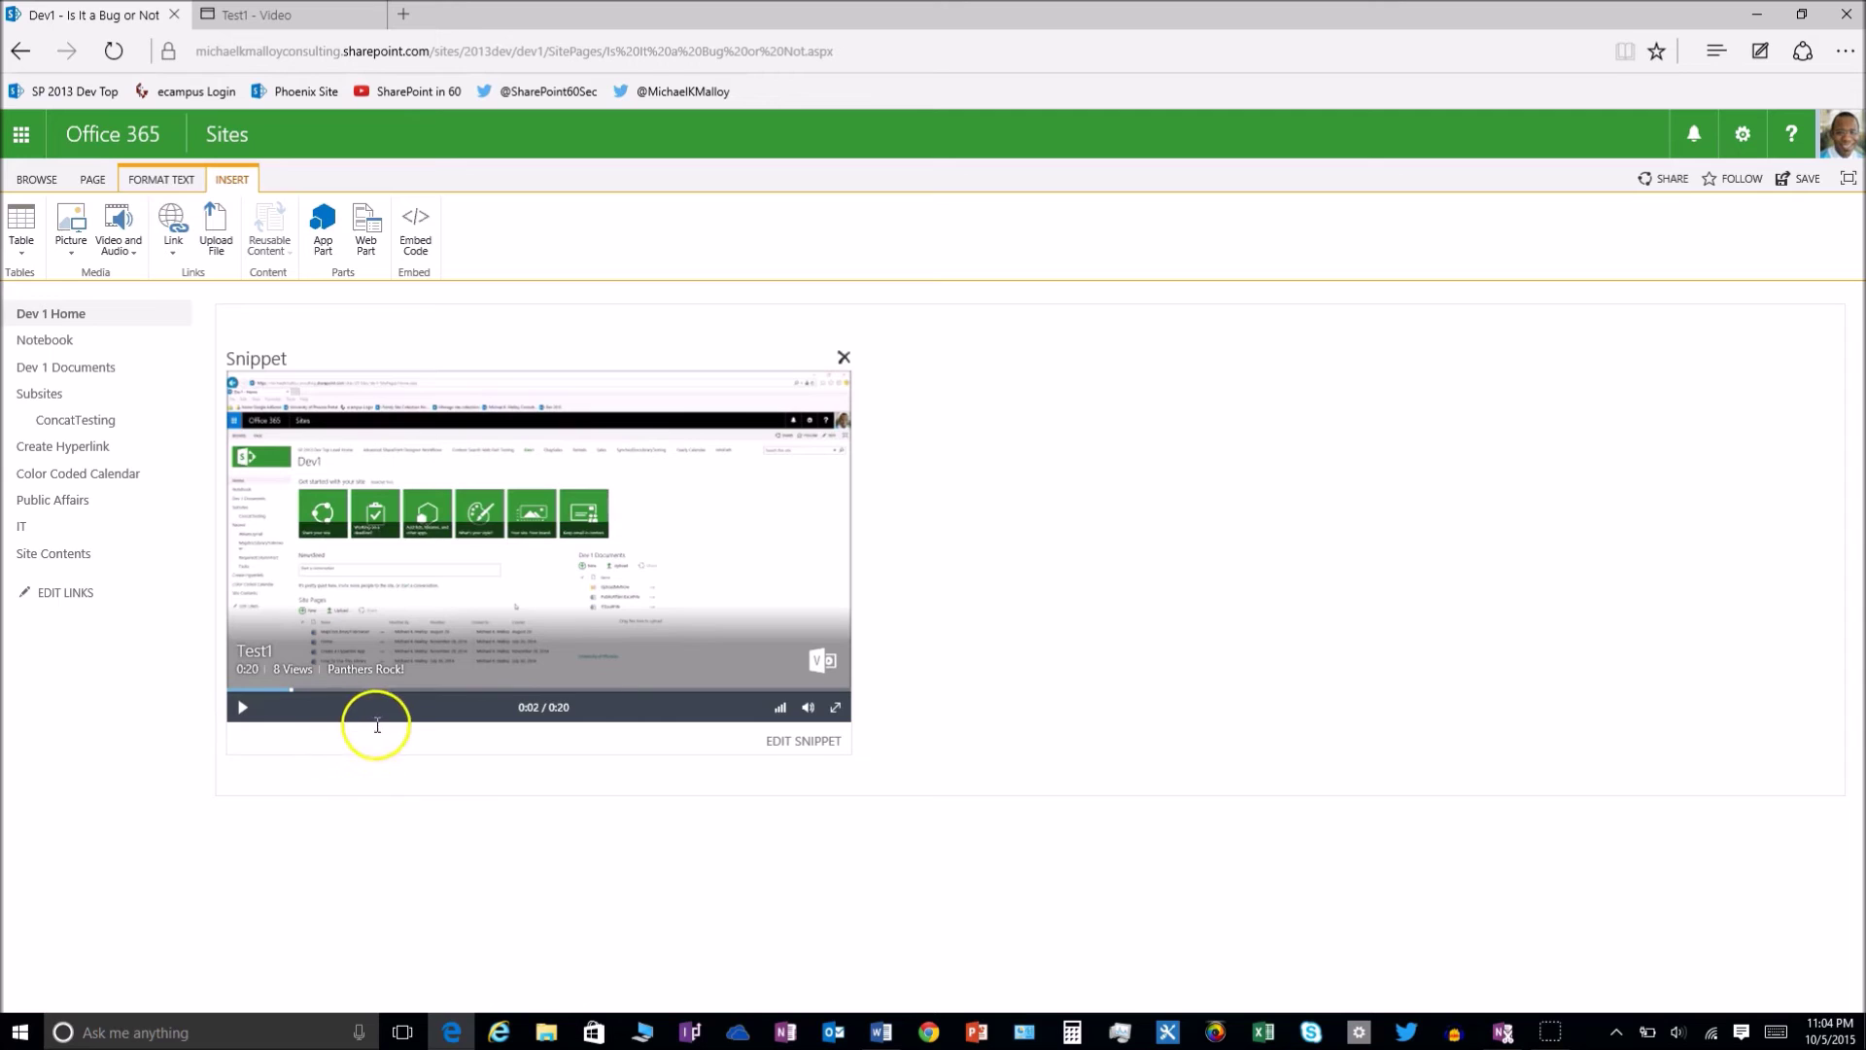
click(838, 711)
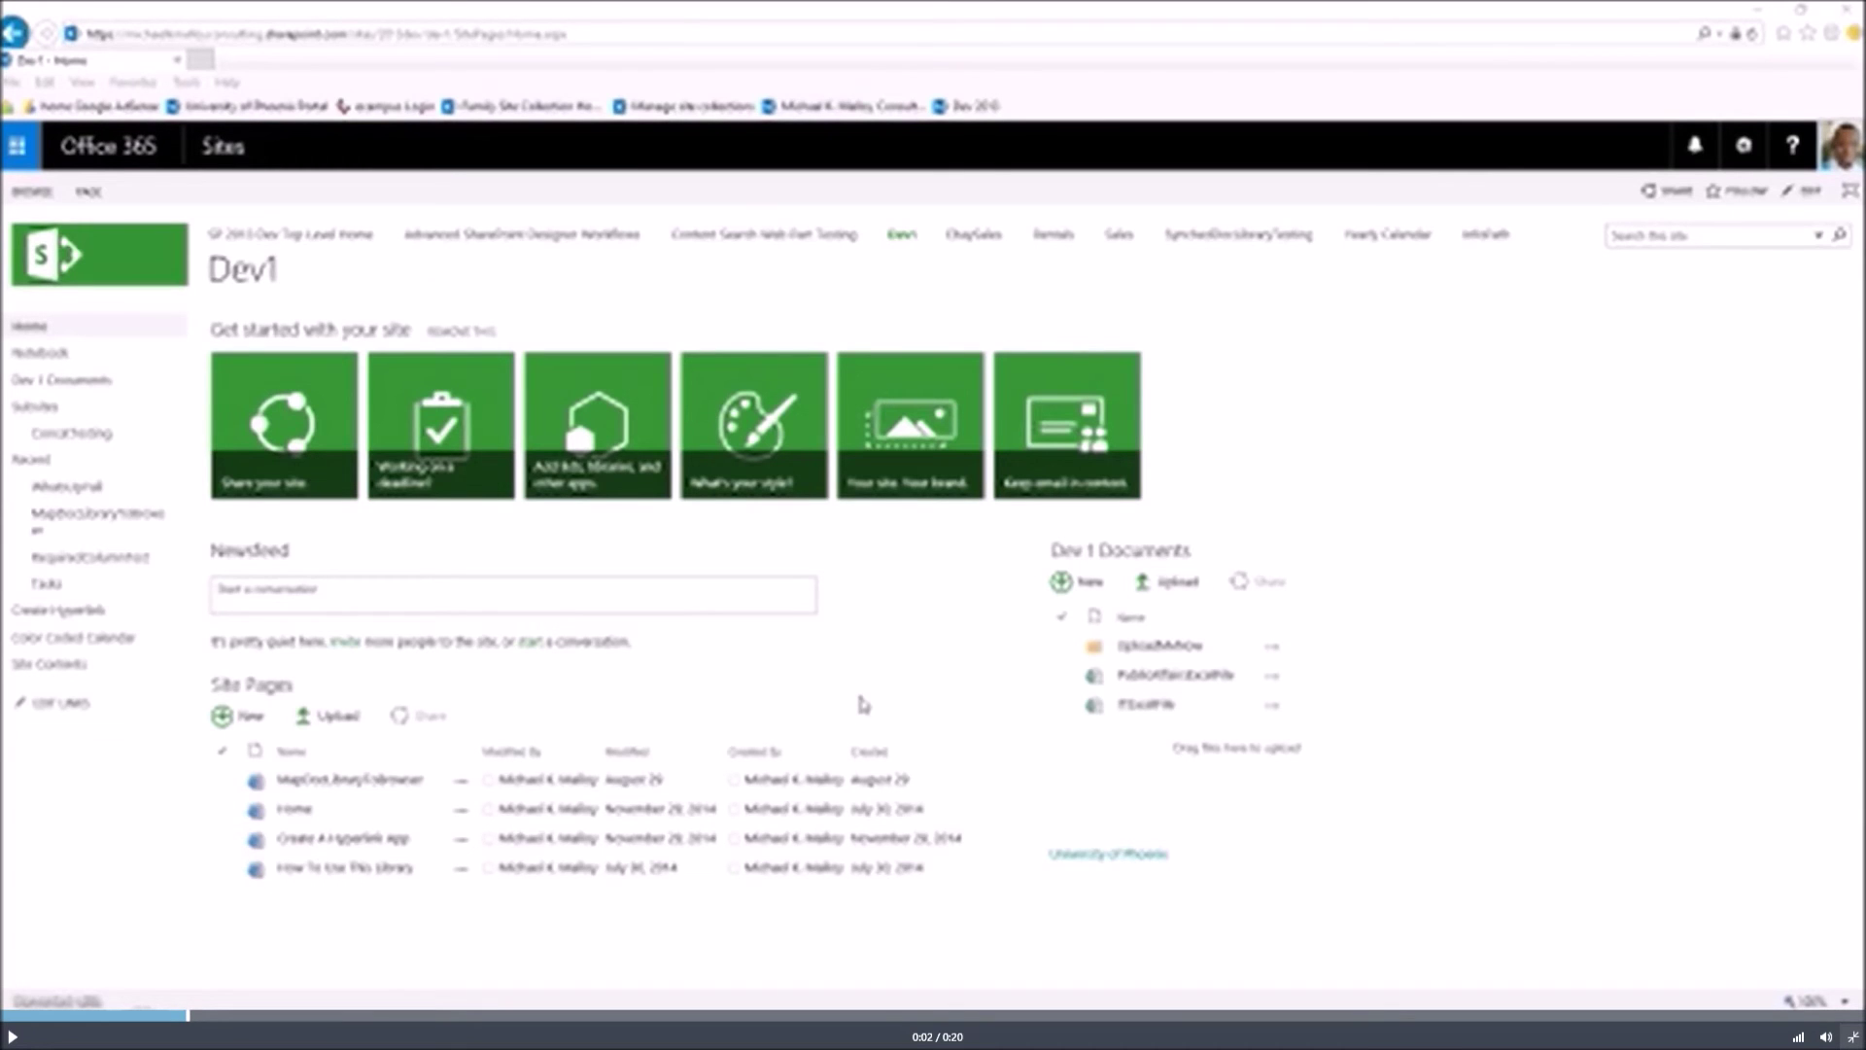
key(Escape)
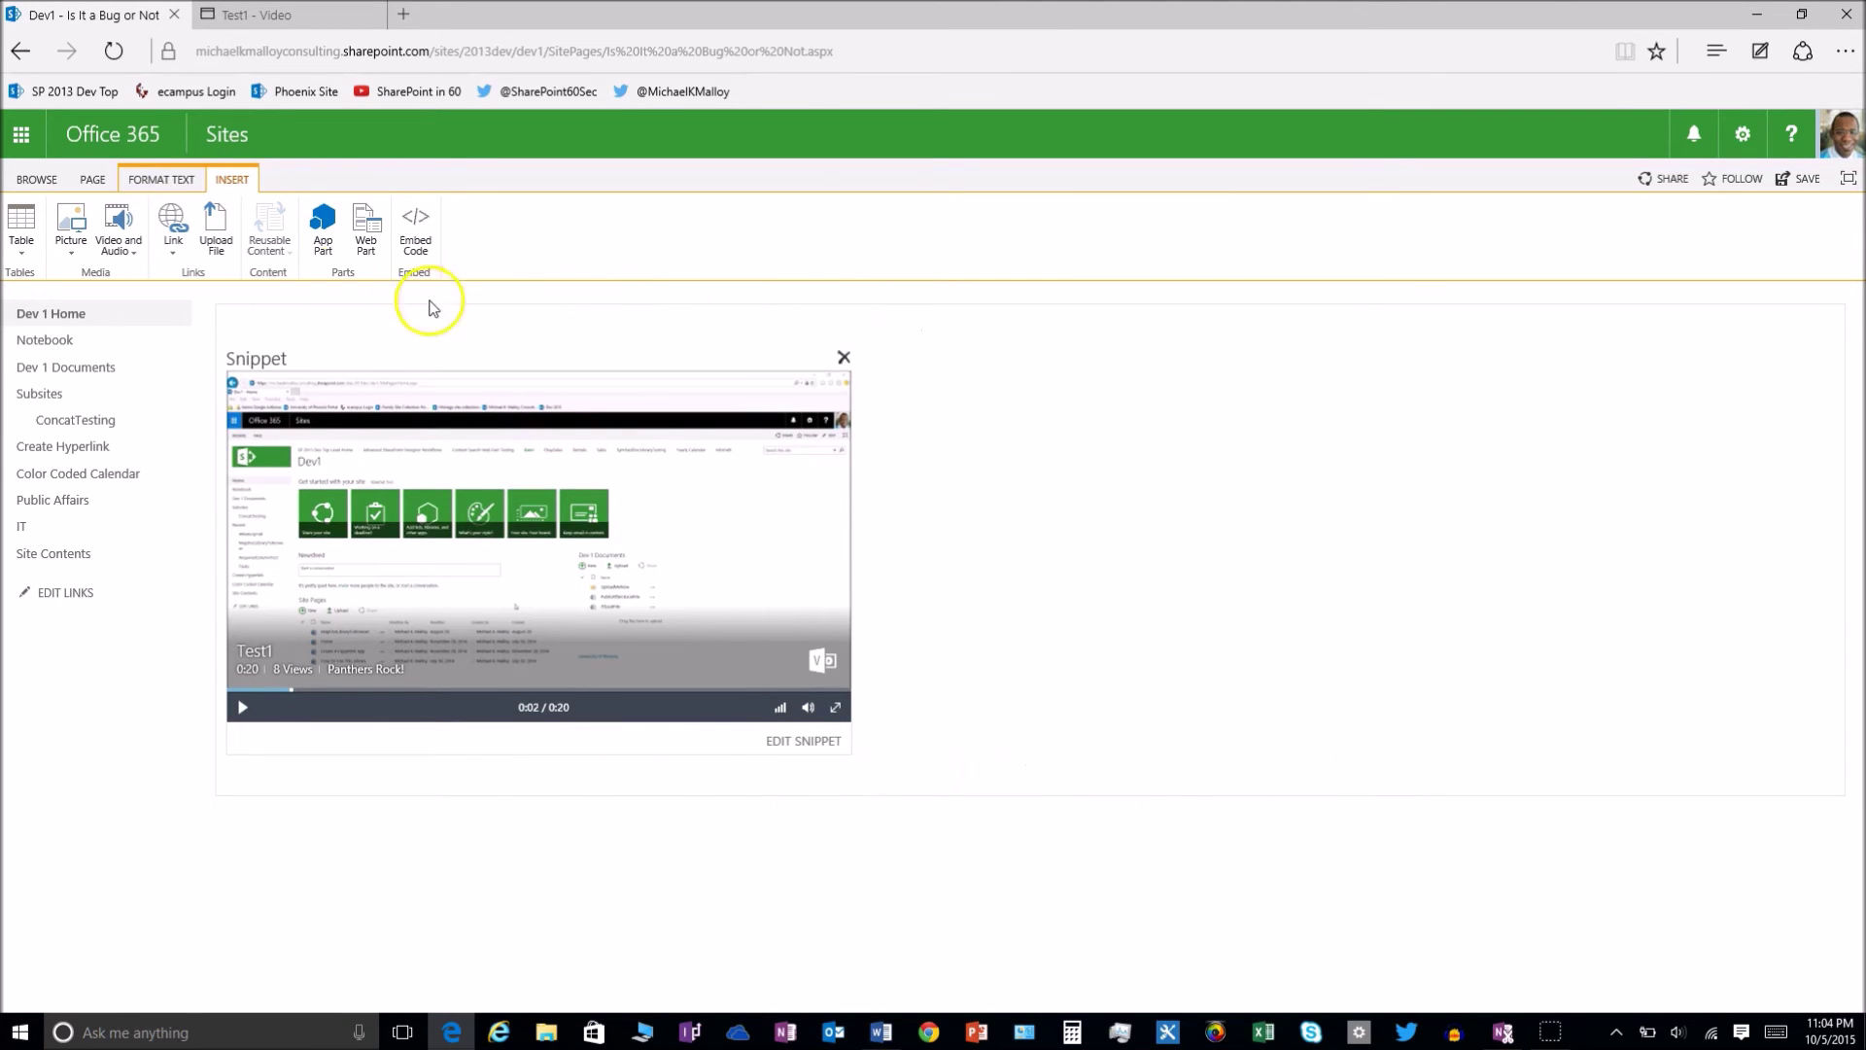
click(162, 179)
Save the page and play the embedded Test1 video, pausing and resuming it.
click(22, 230)
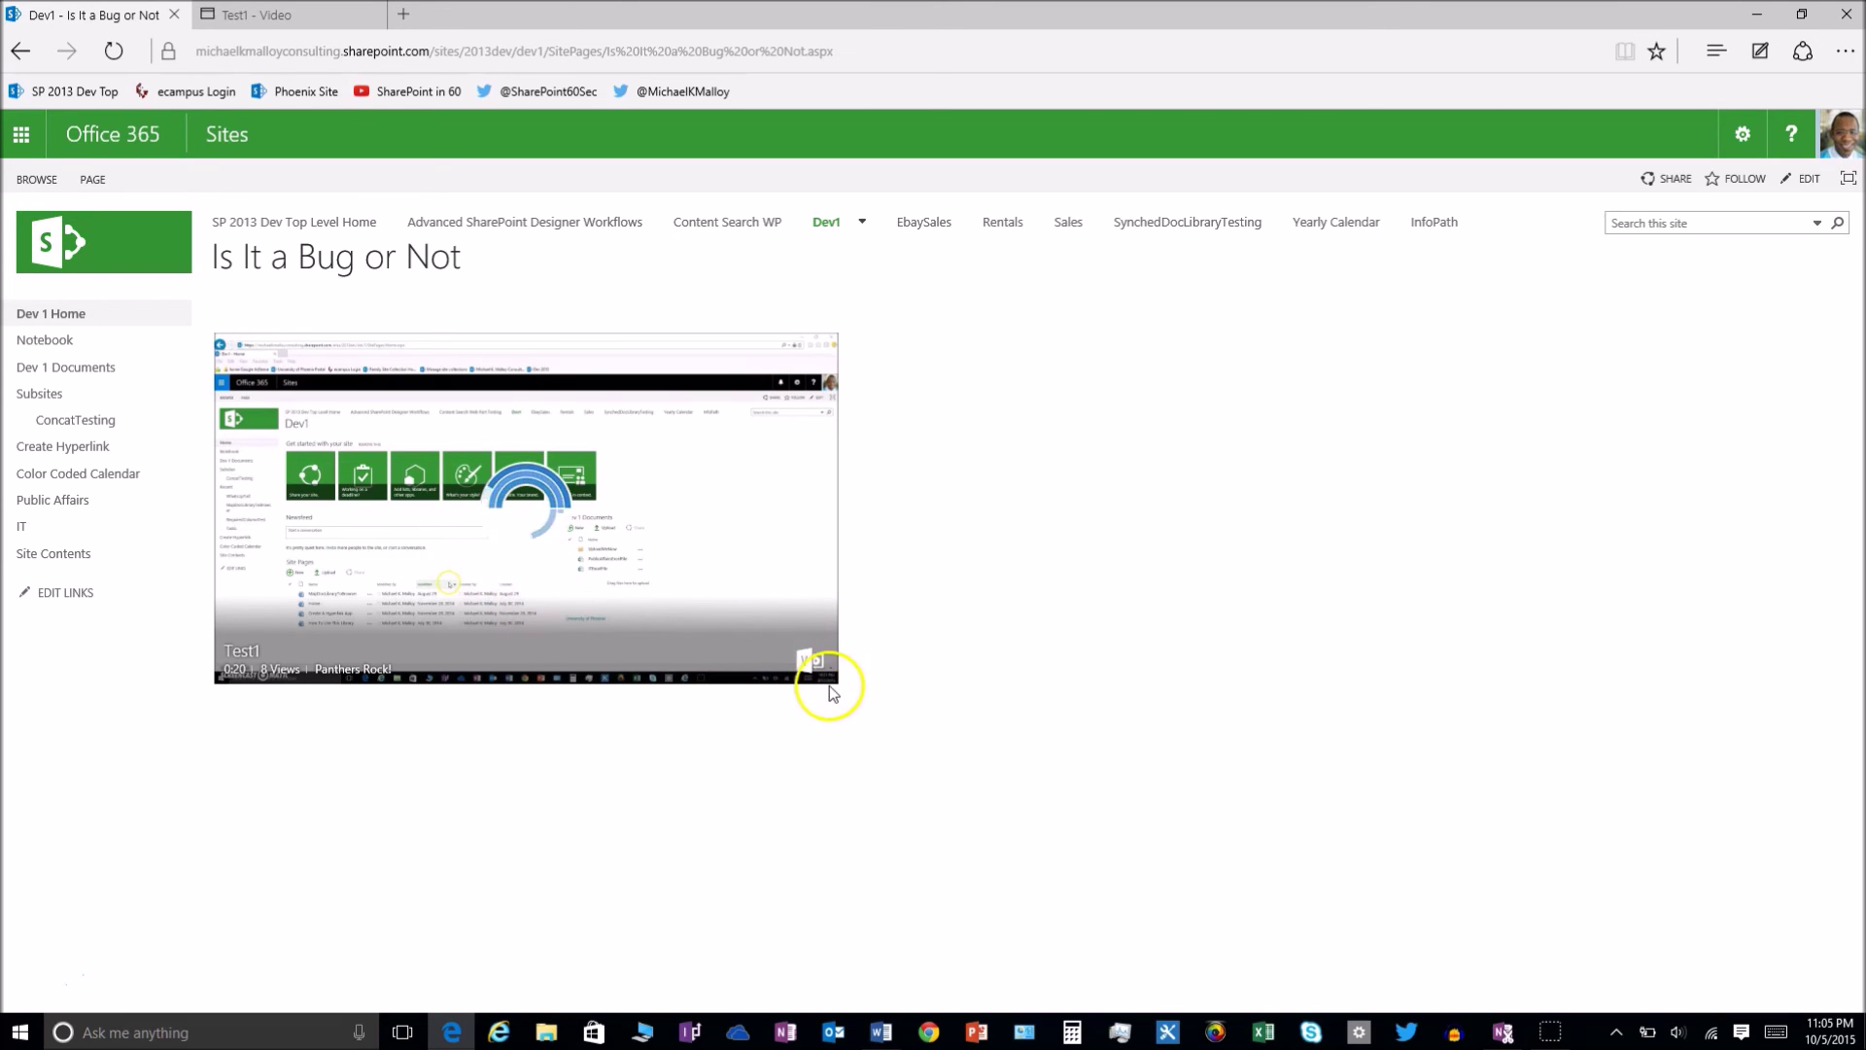
click(520, 510)
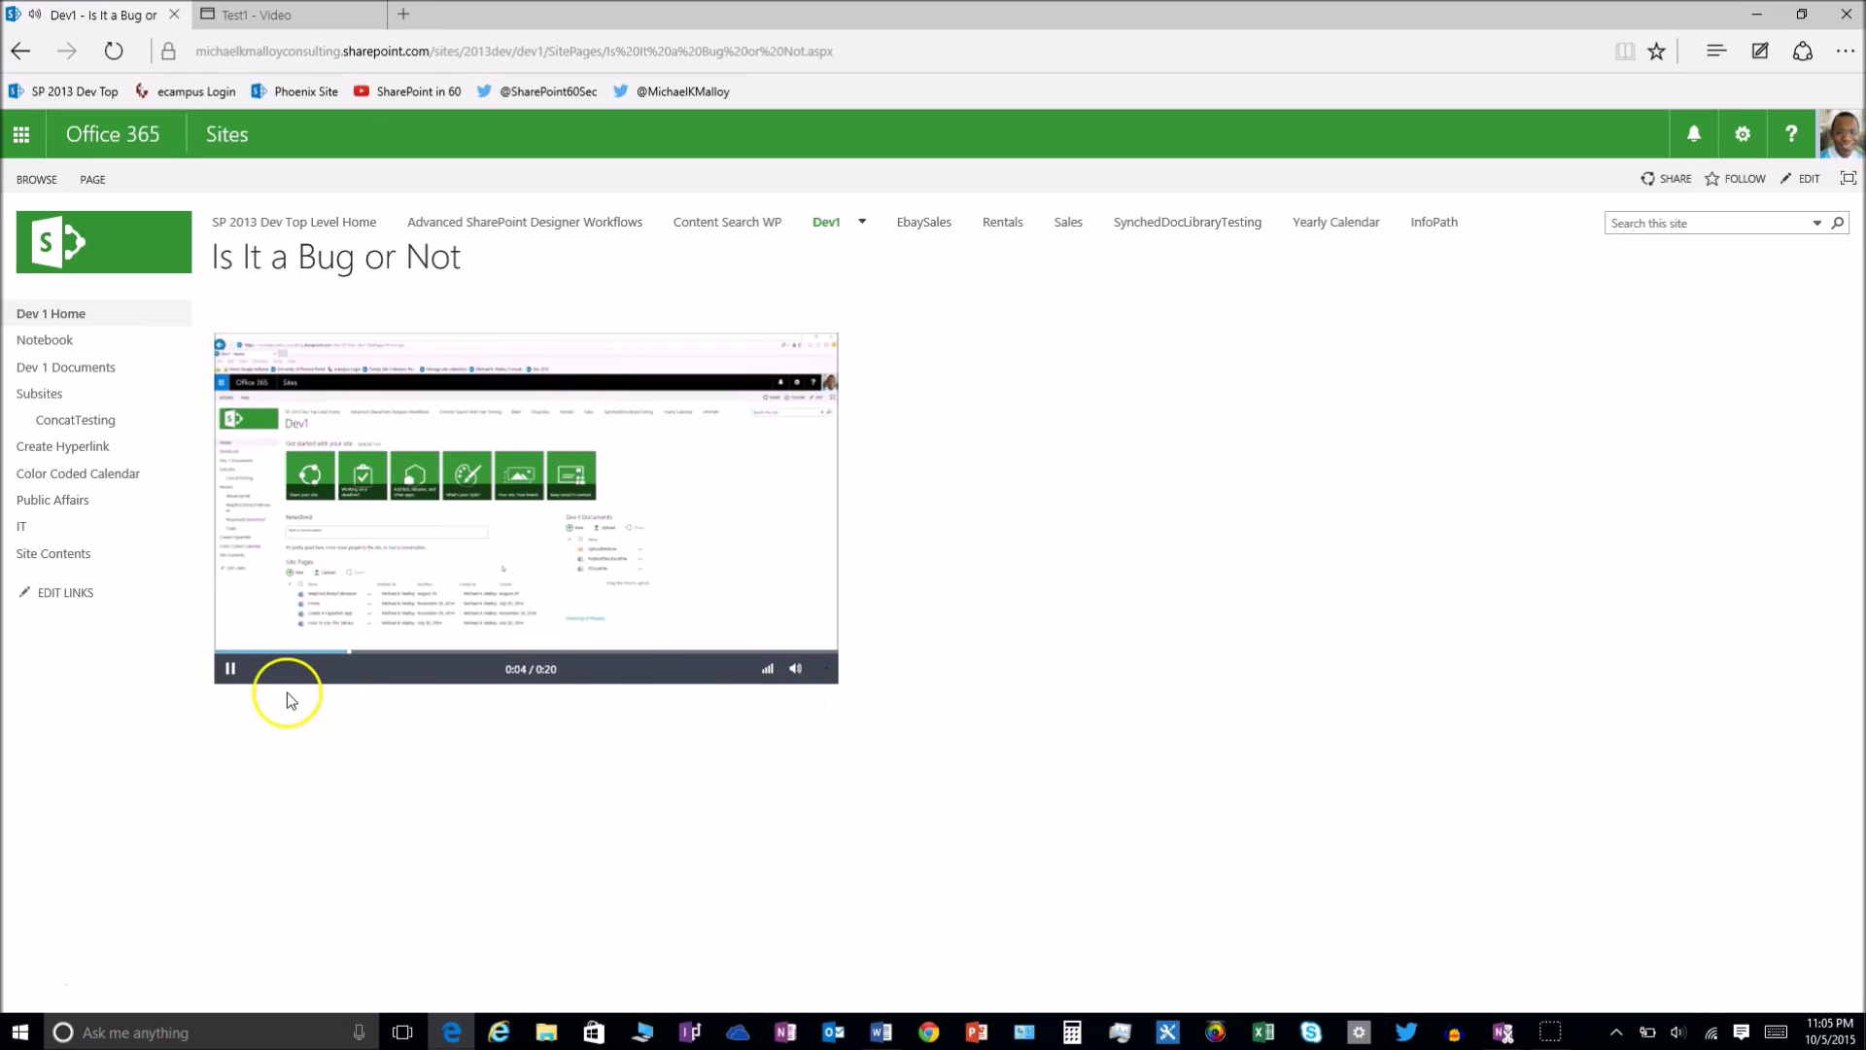
click(231, 670)
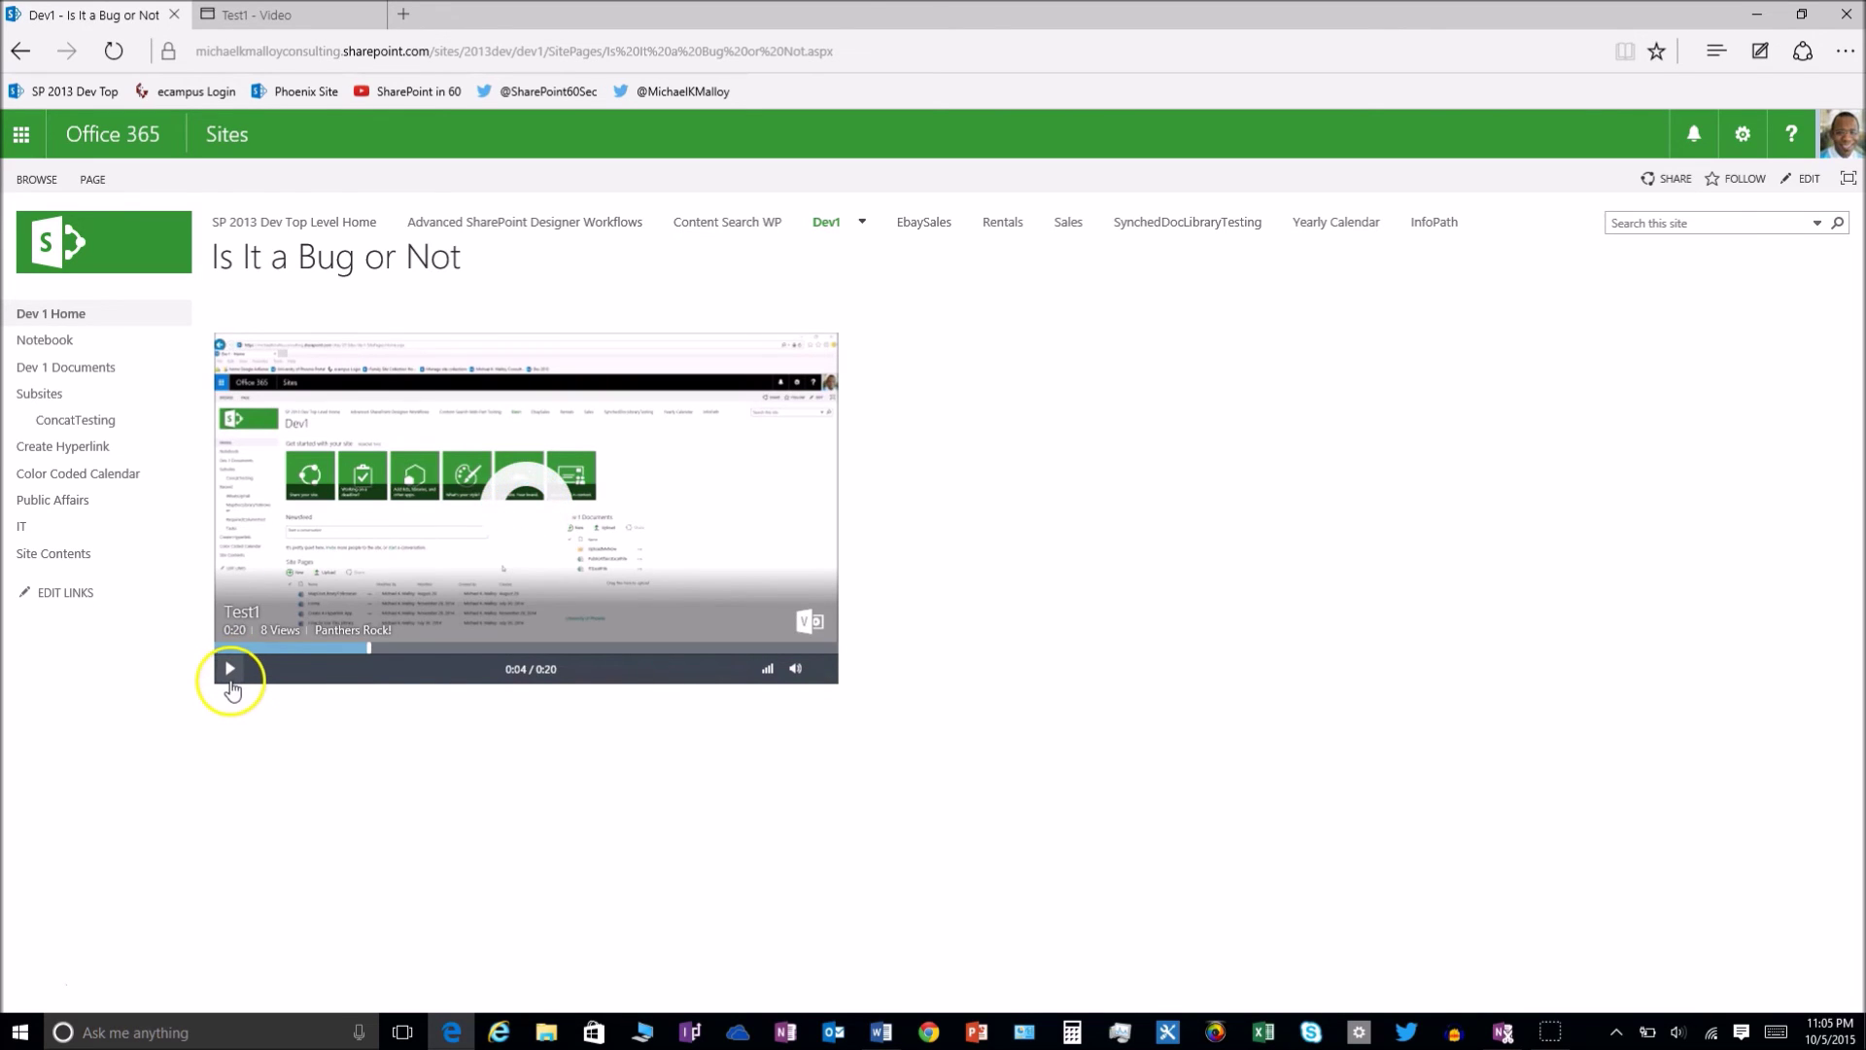
click(230, 672)
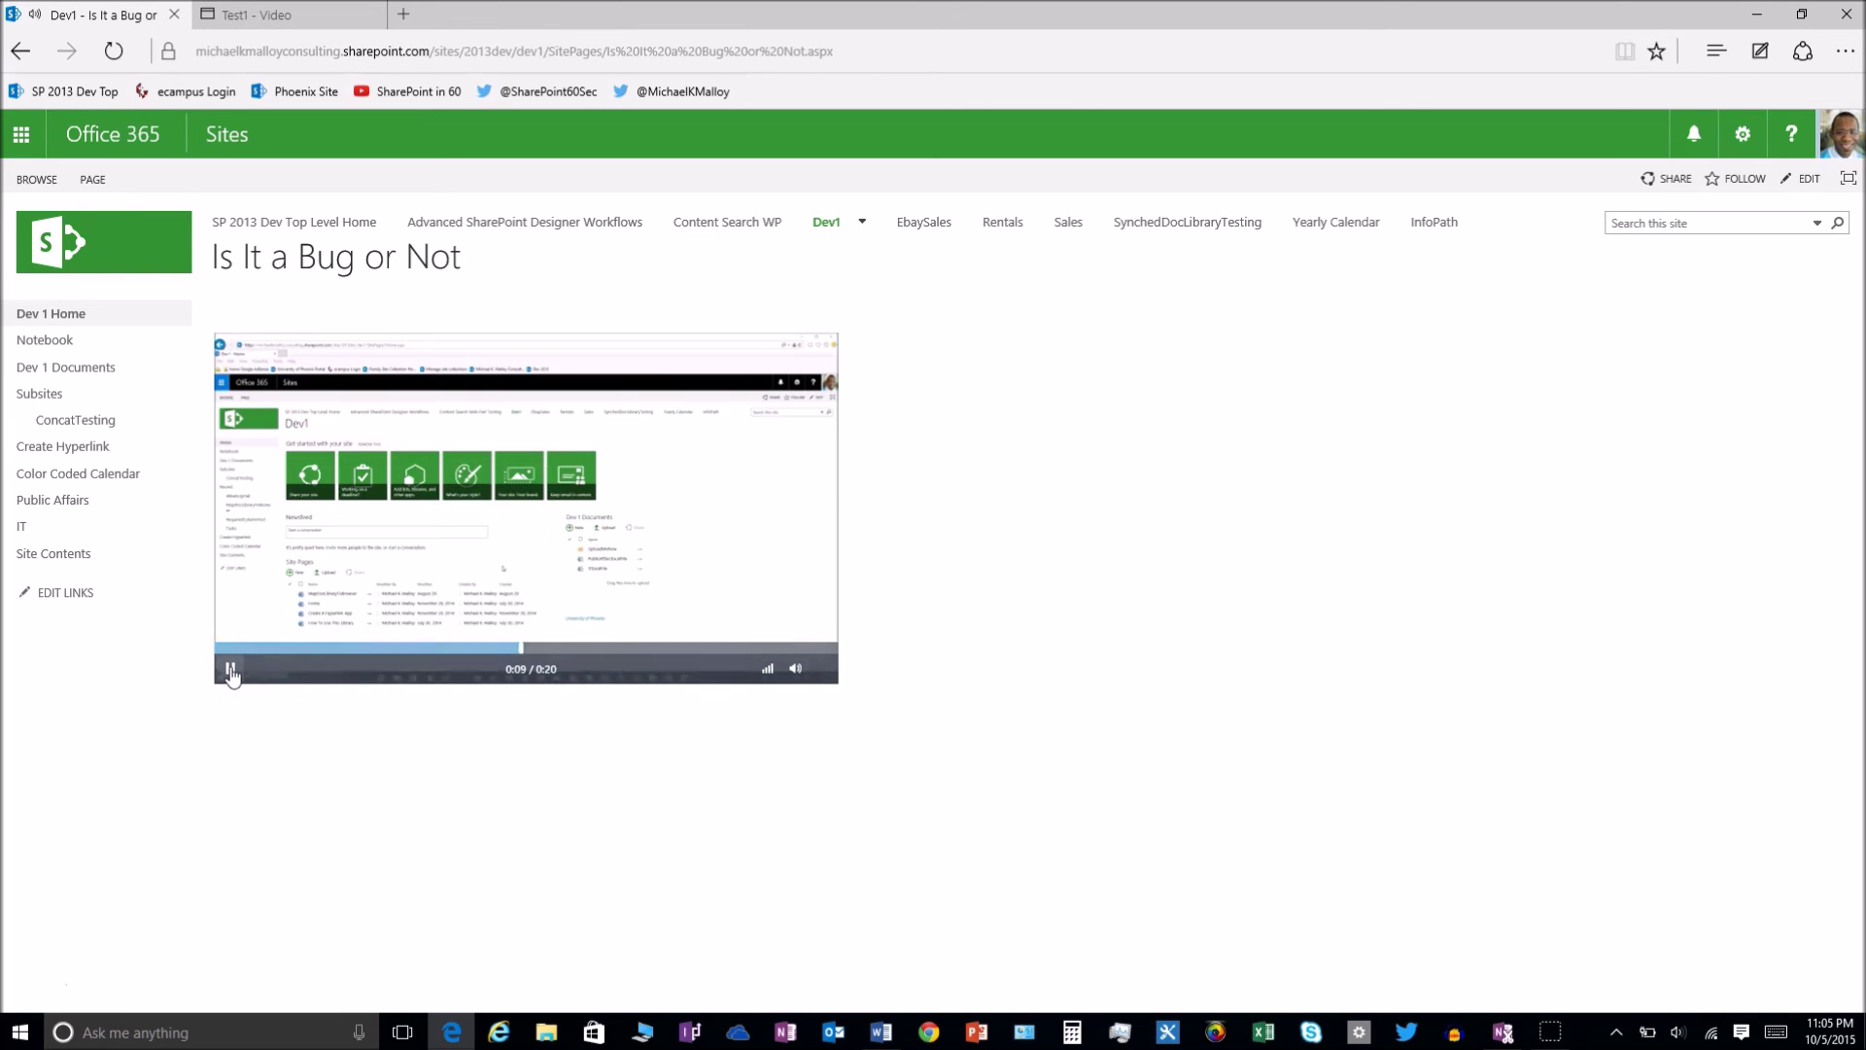
click(231, 670)
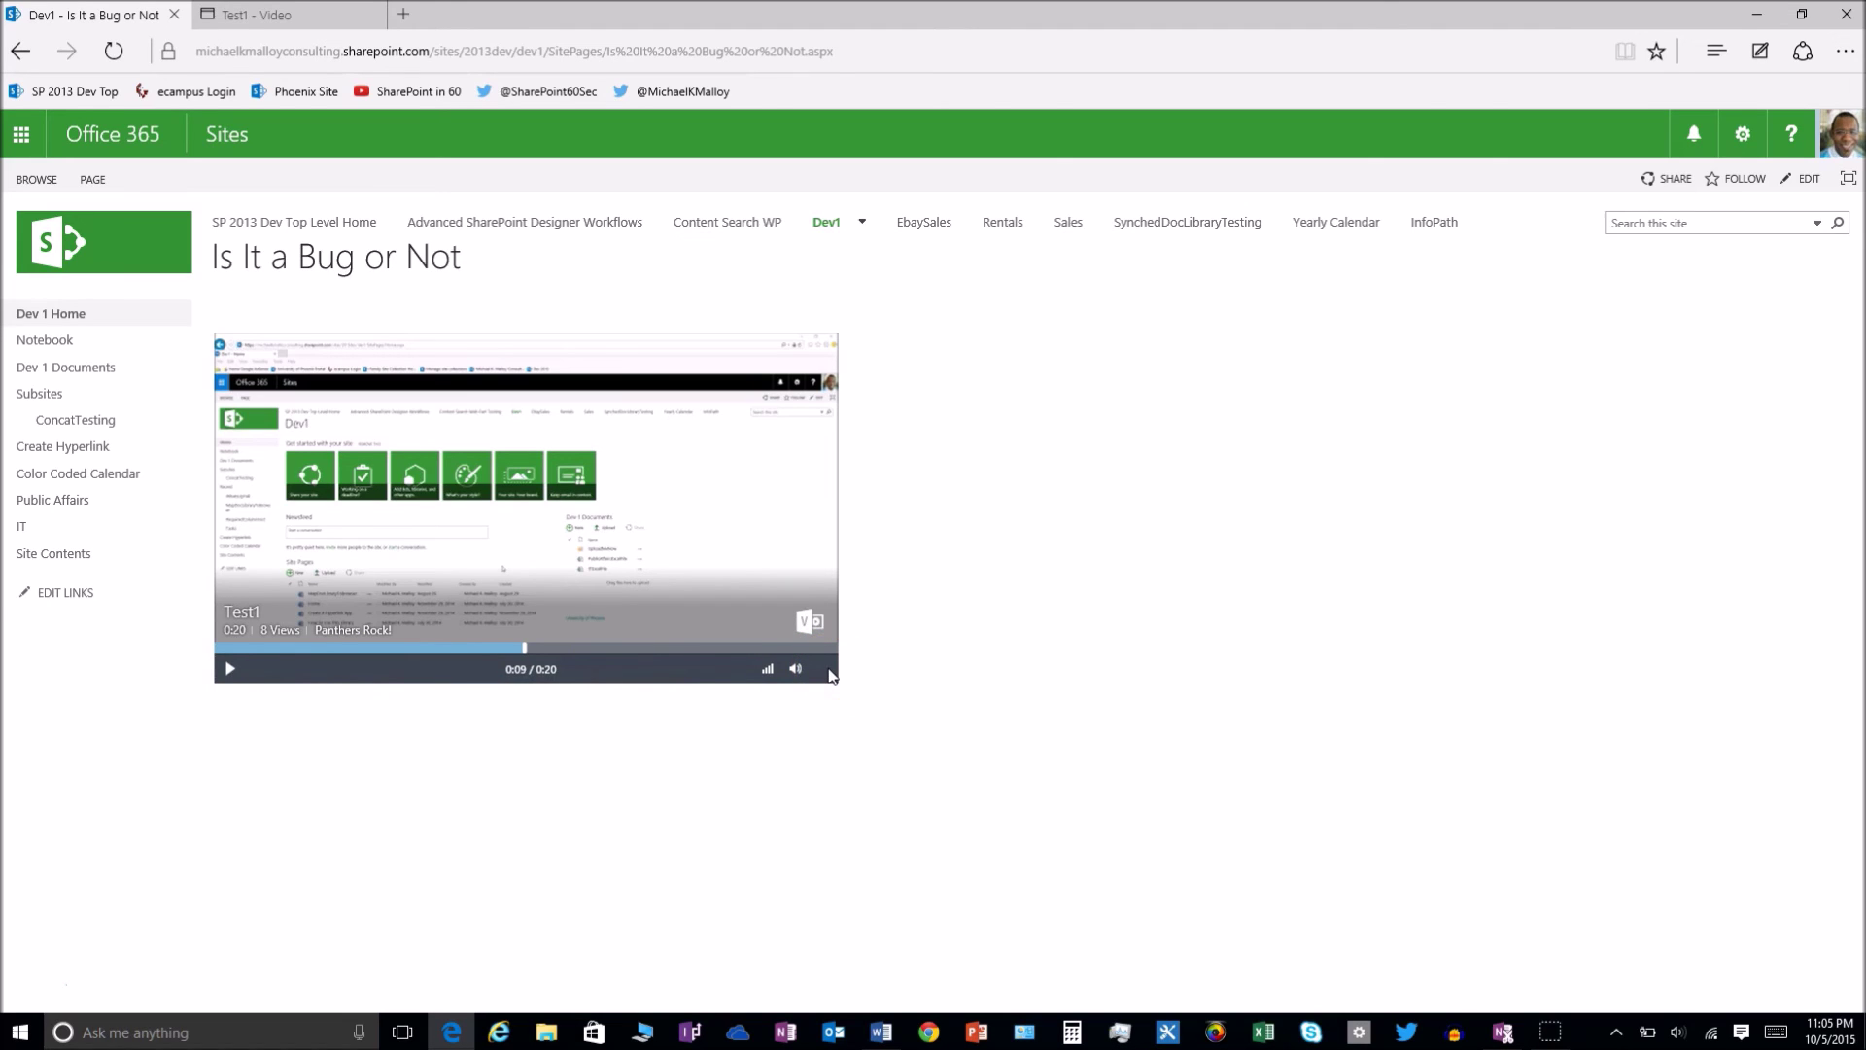
Operate the saved video's player controls, then bring up the page-level commands.
click(829, 673)
click(827, 680)
click(825, 680)
click(824, 677)
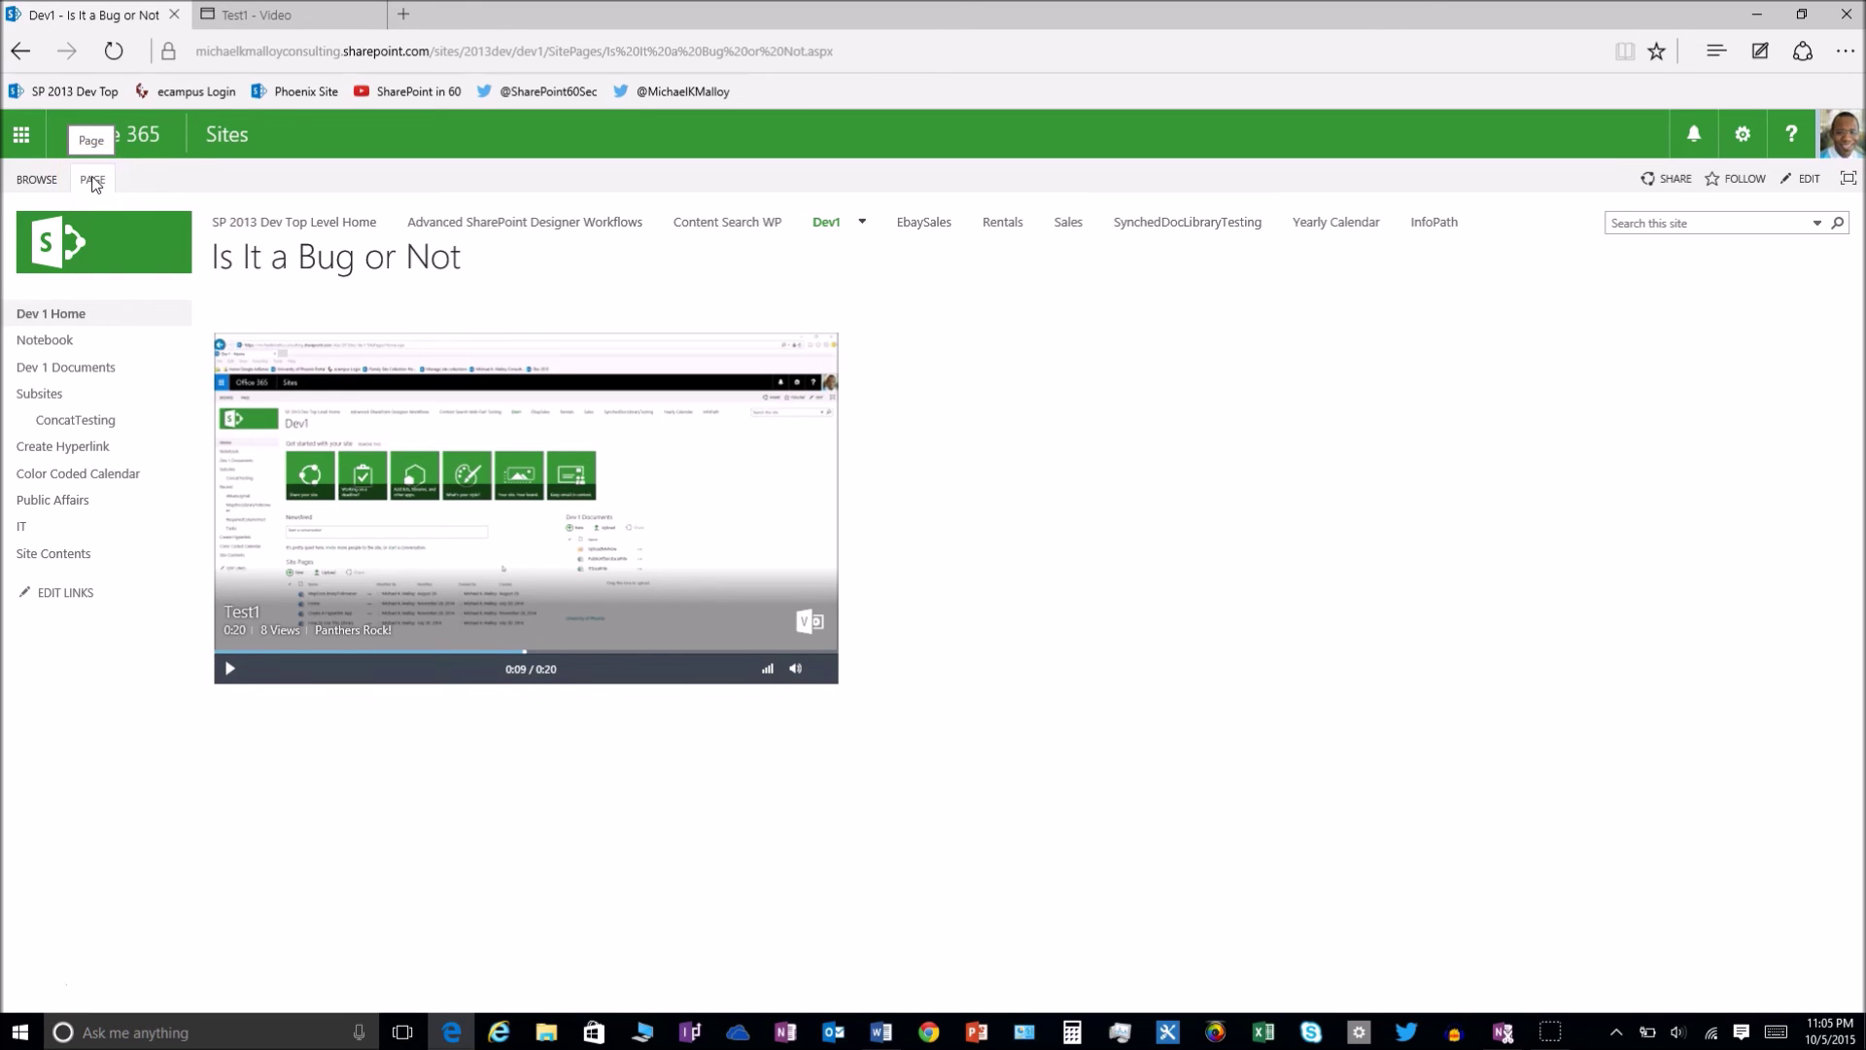
click(93, 182)
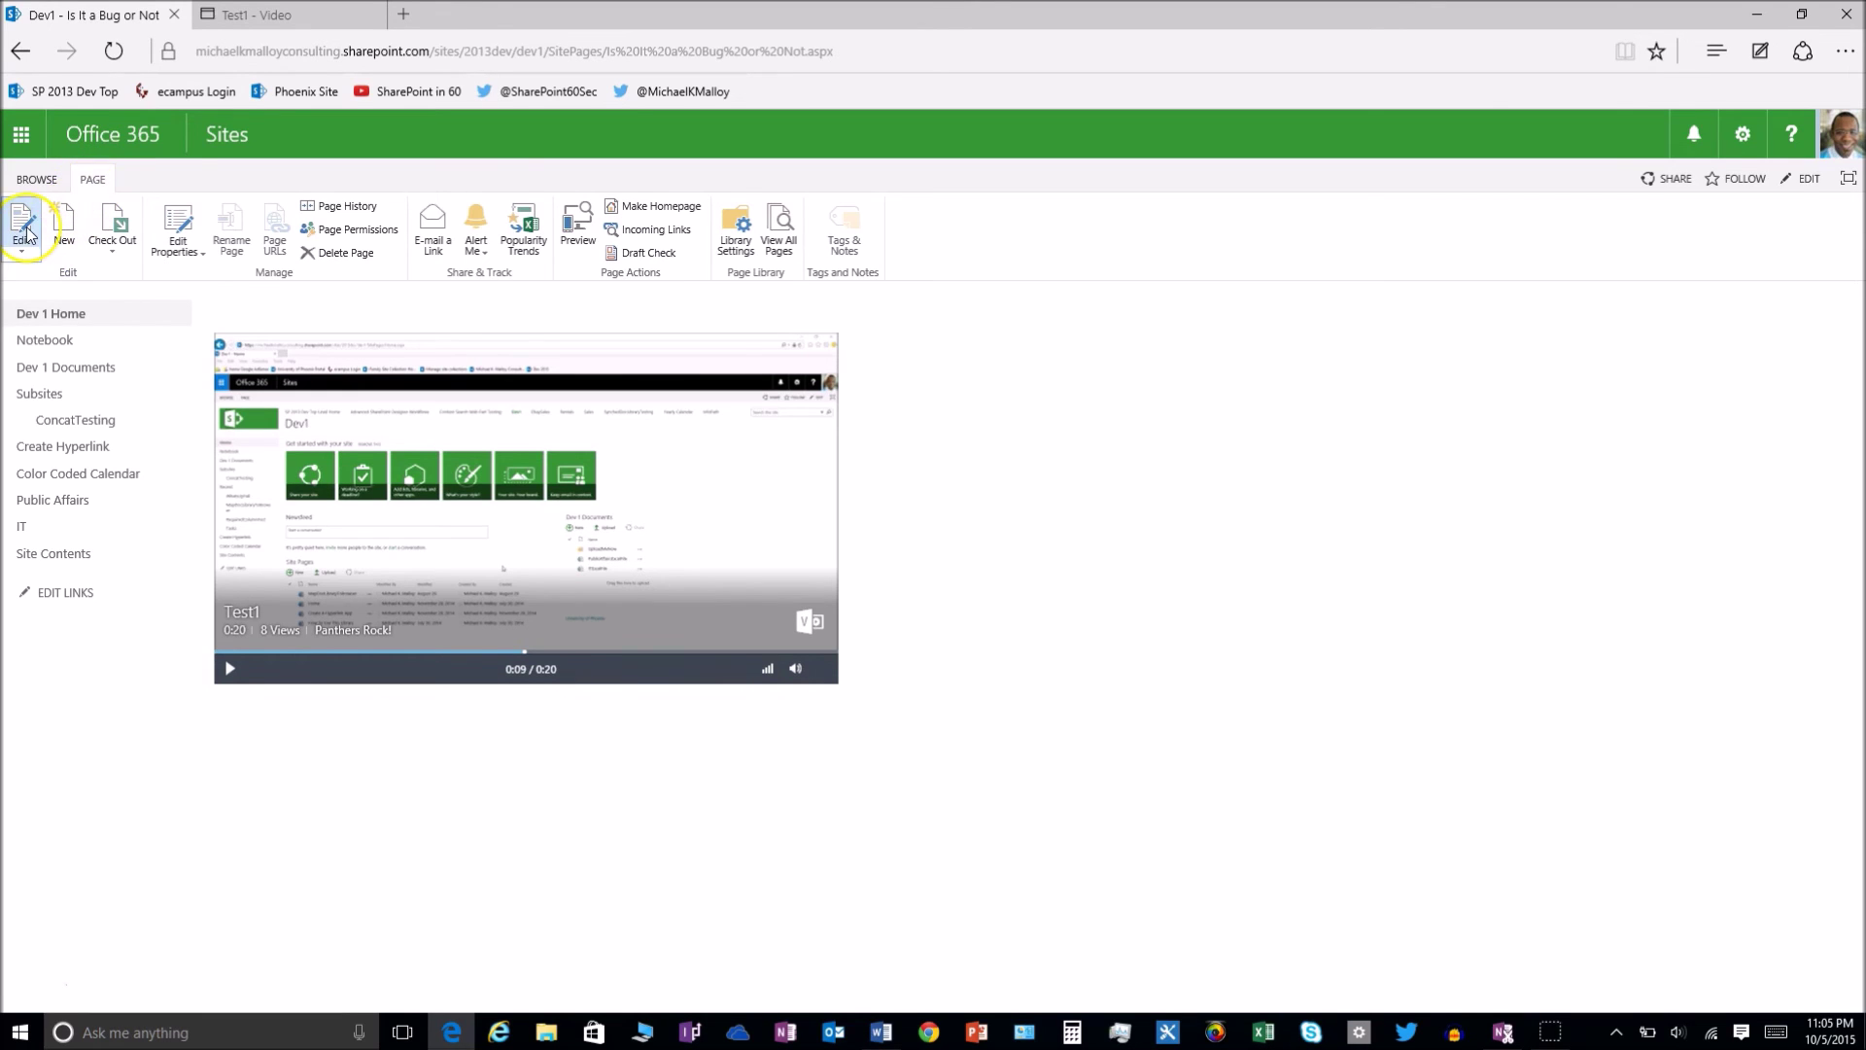
Reopen the saved snippet's embed code in edit mode and copy the entire iframe code.
click(24, 233)
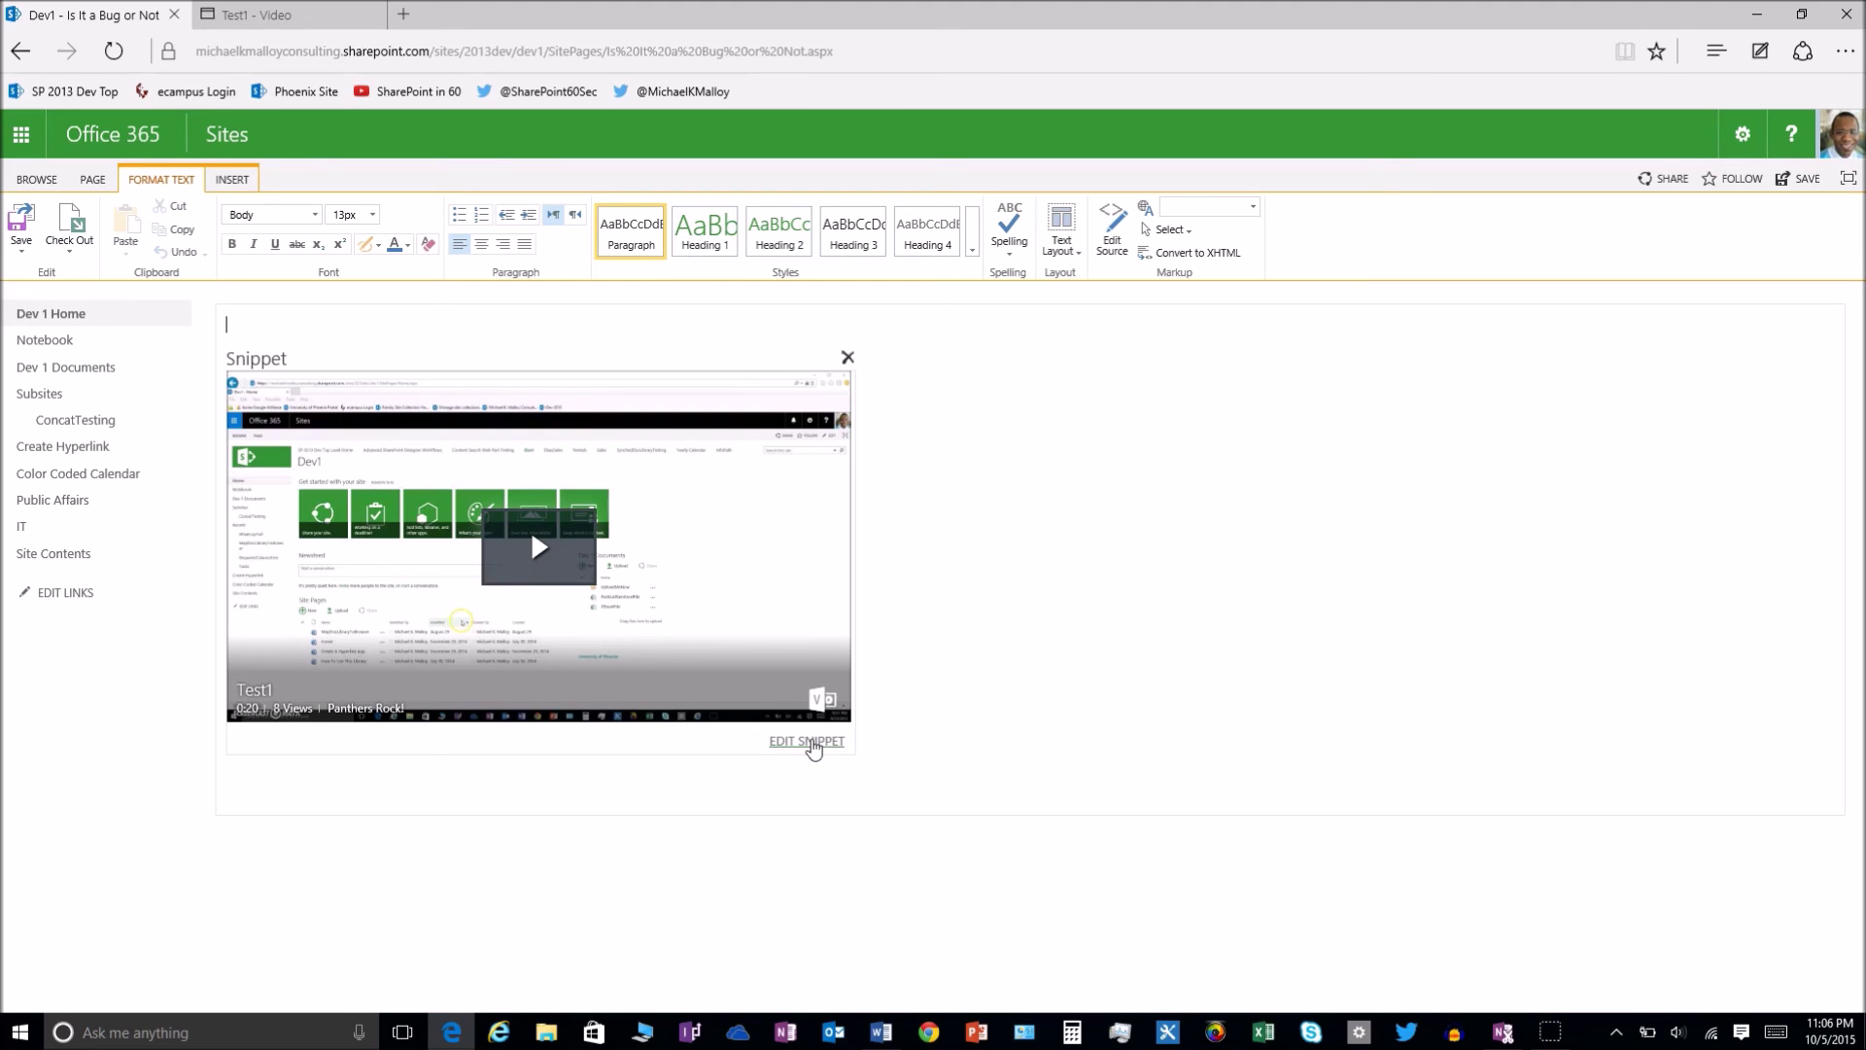
click(807, 743)
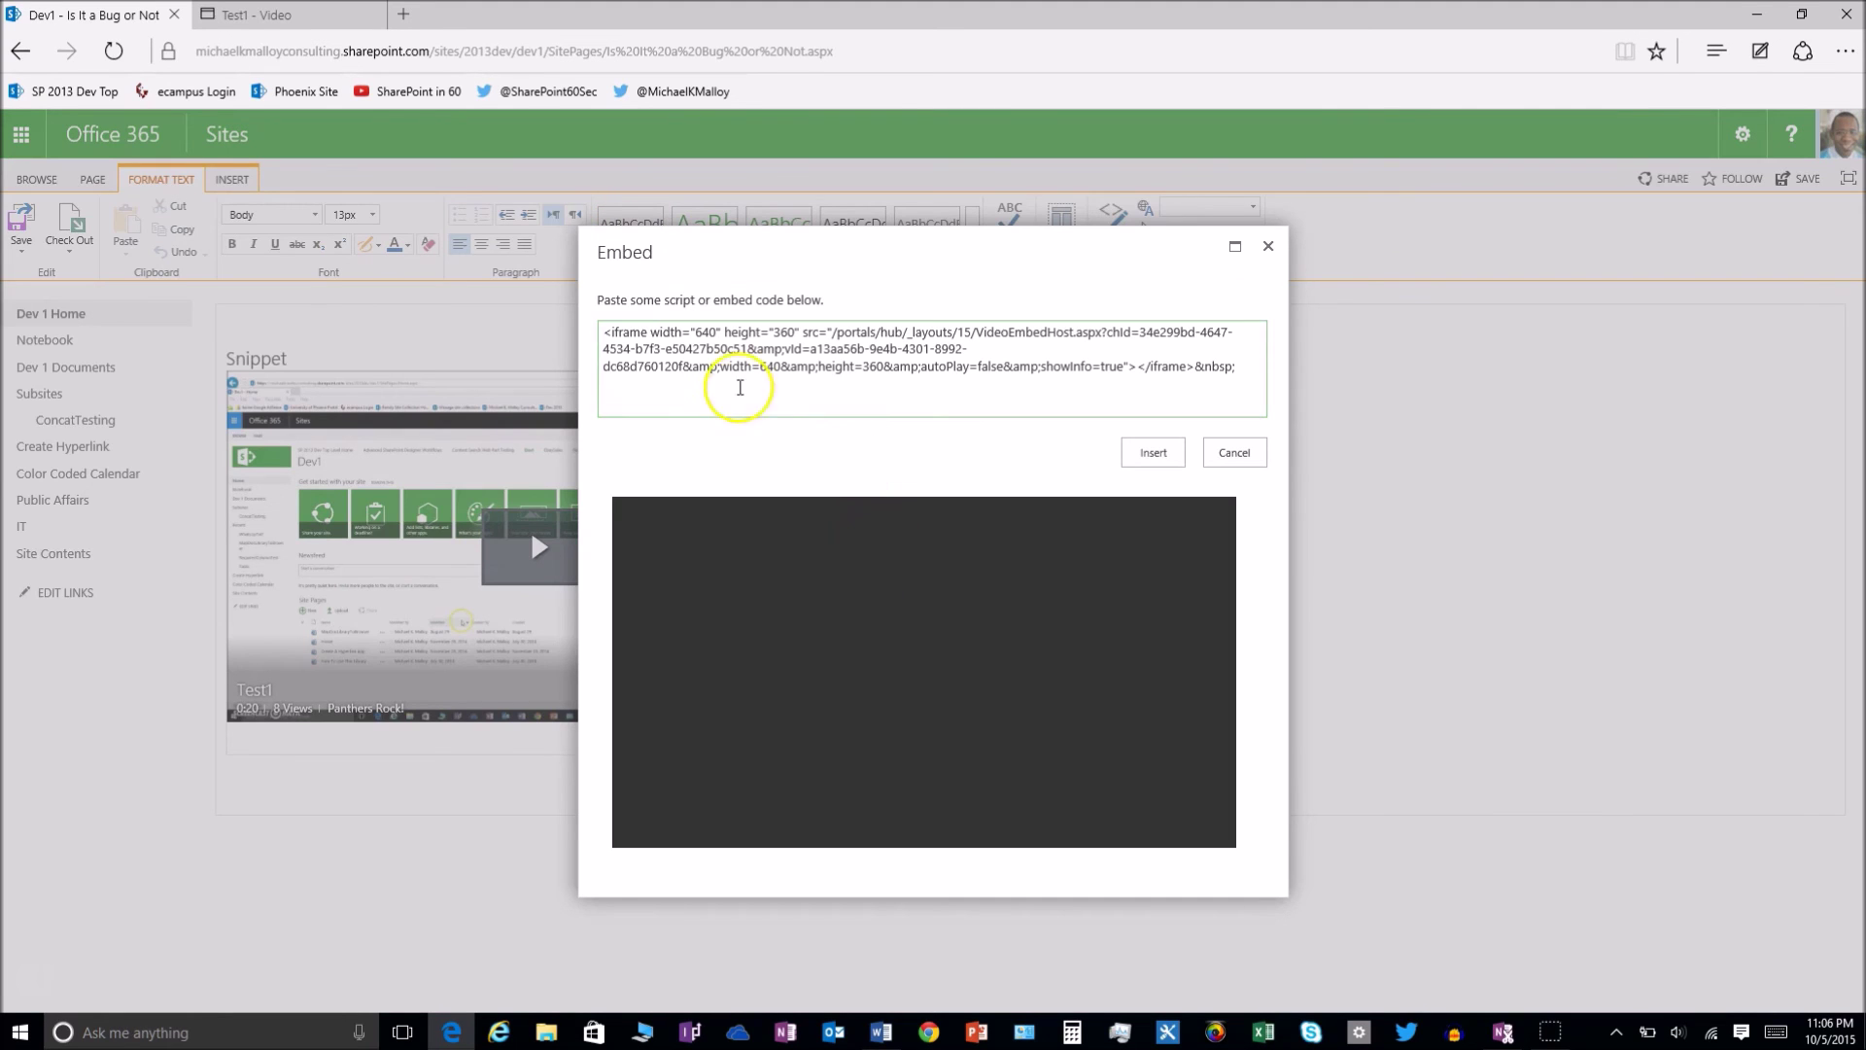
drag(602, 333, 1232, 367)
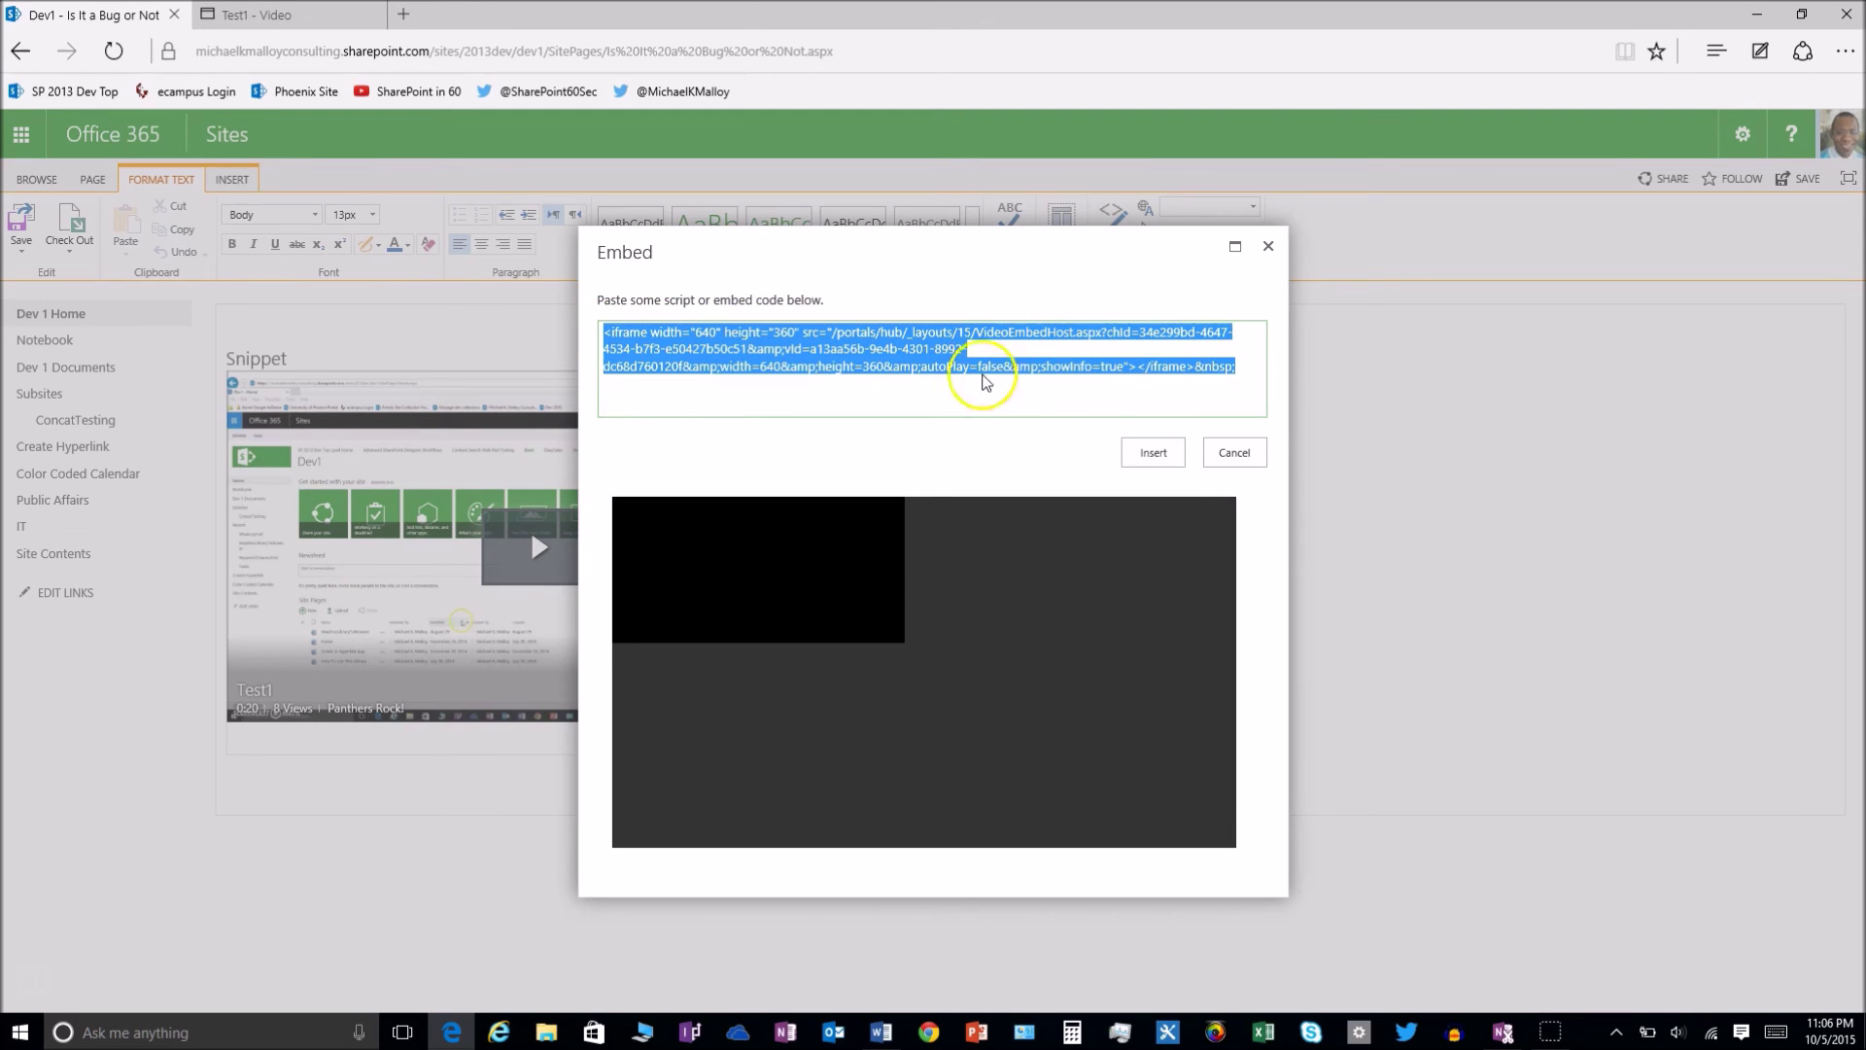
right_click(821, 360)
click(821, 466)
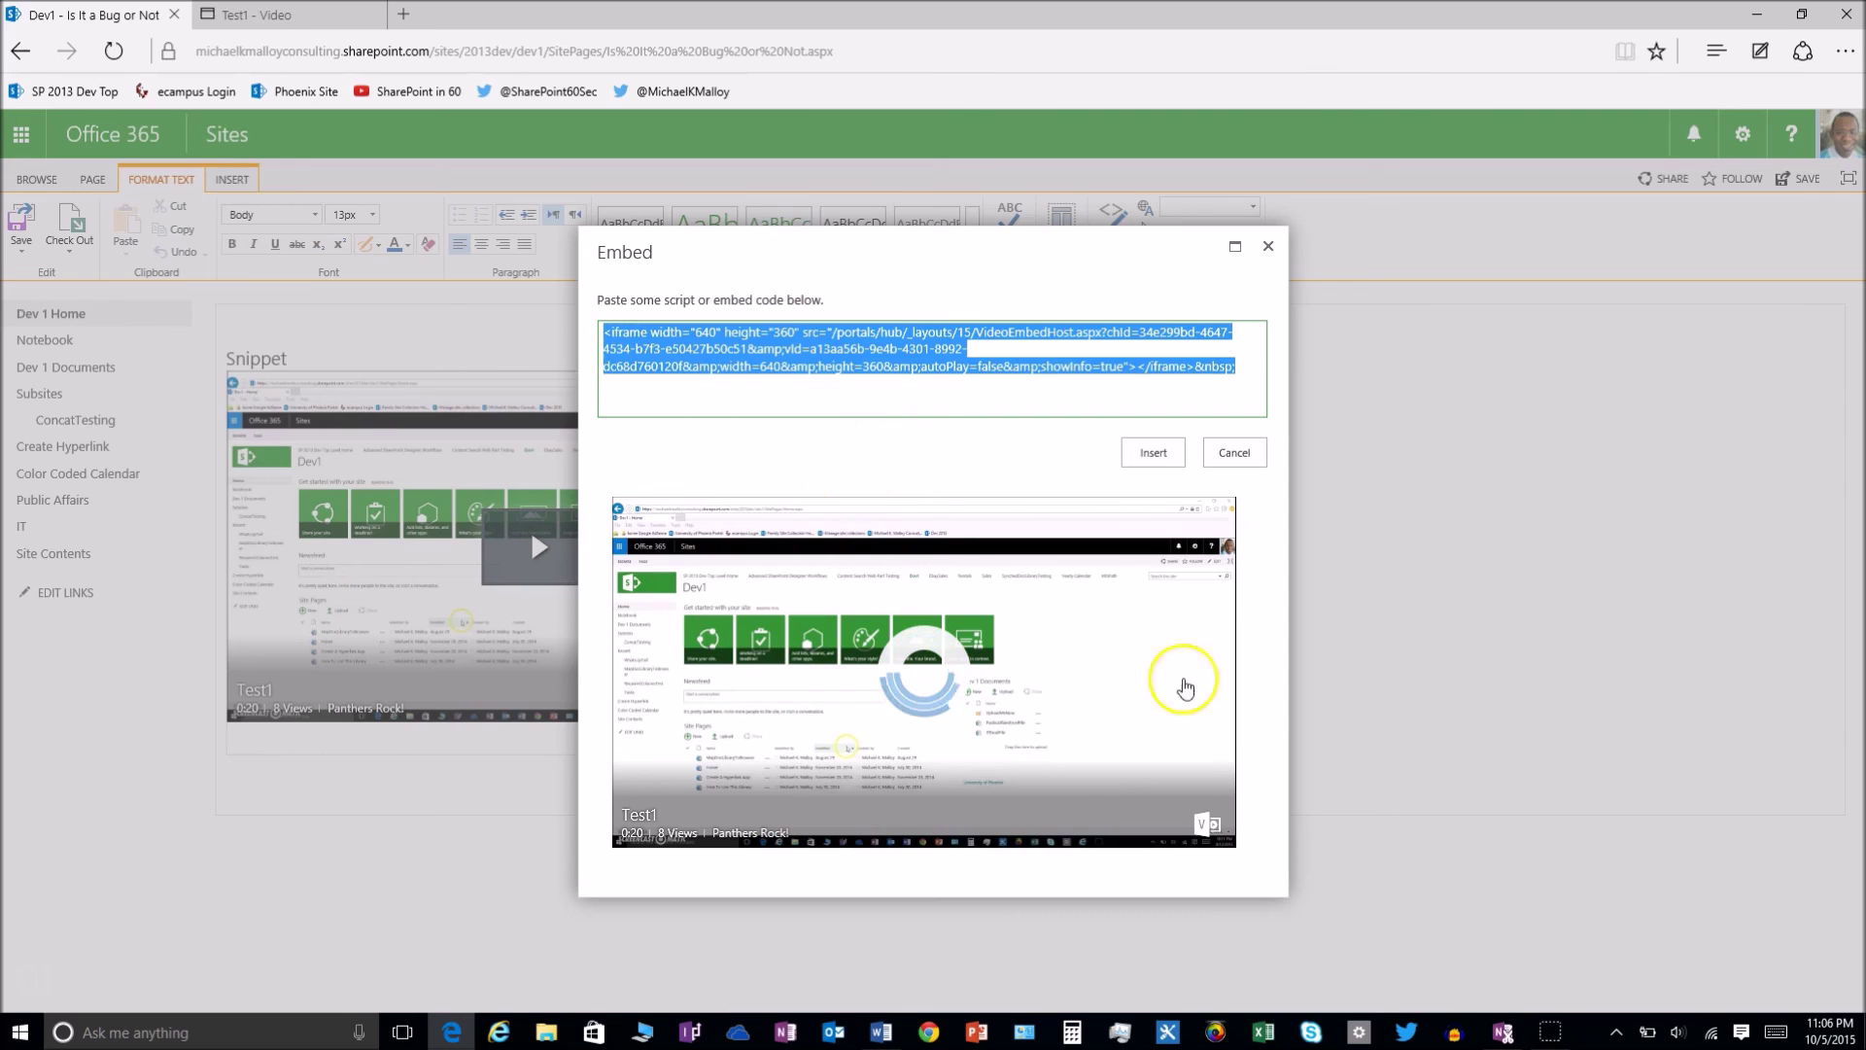
Maximize Word and add the 'Original from O365 Video Portal' label above the original code.
click(883, 1032)
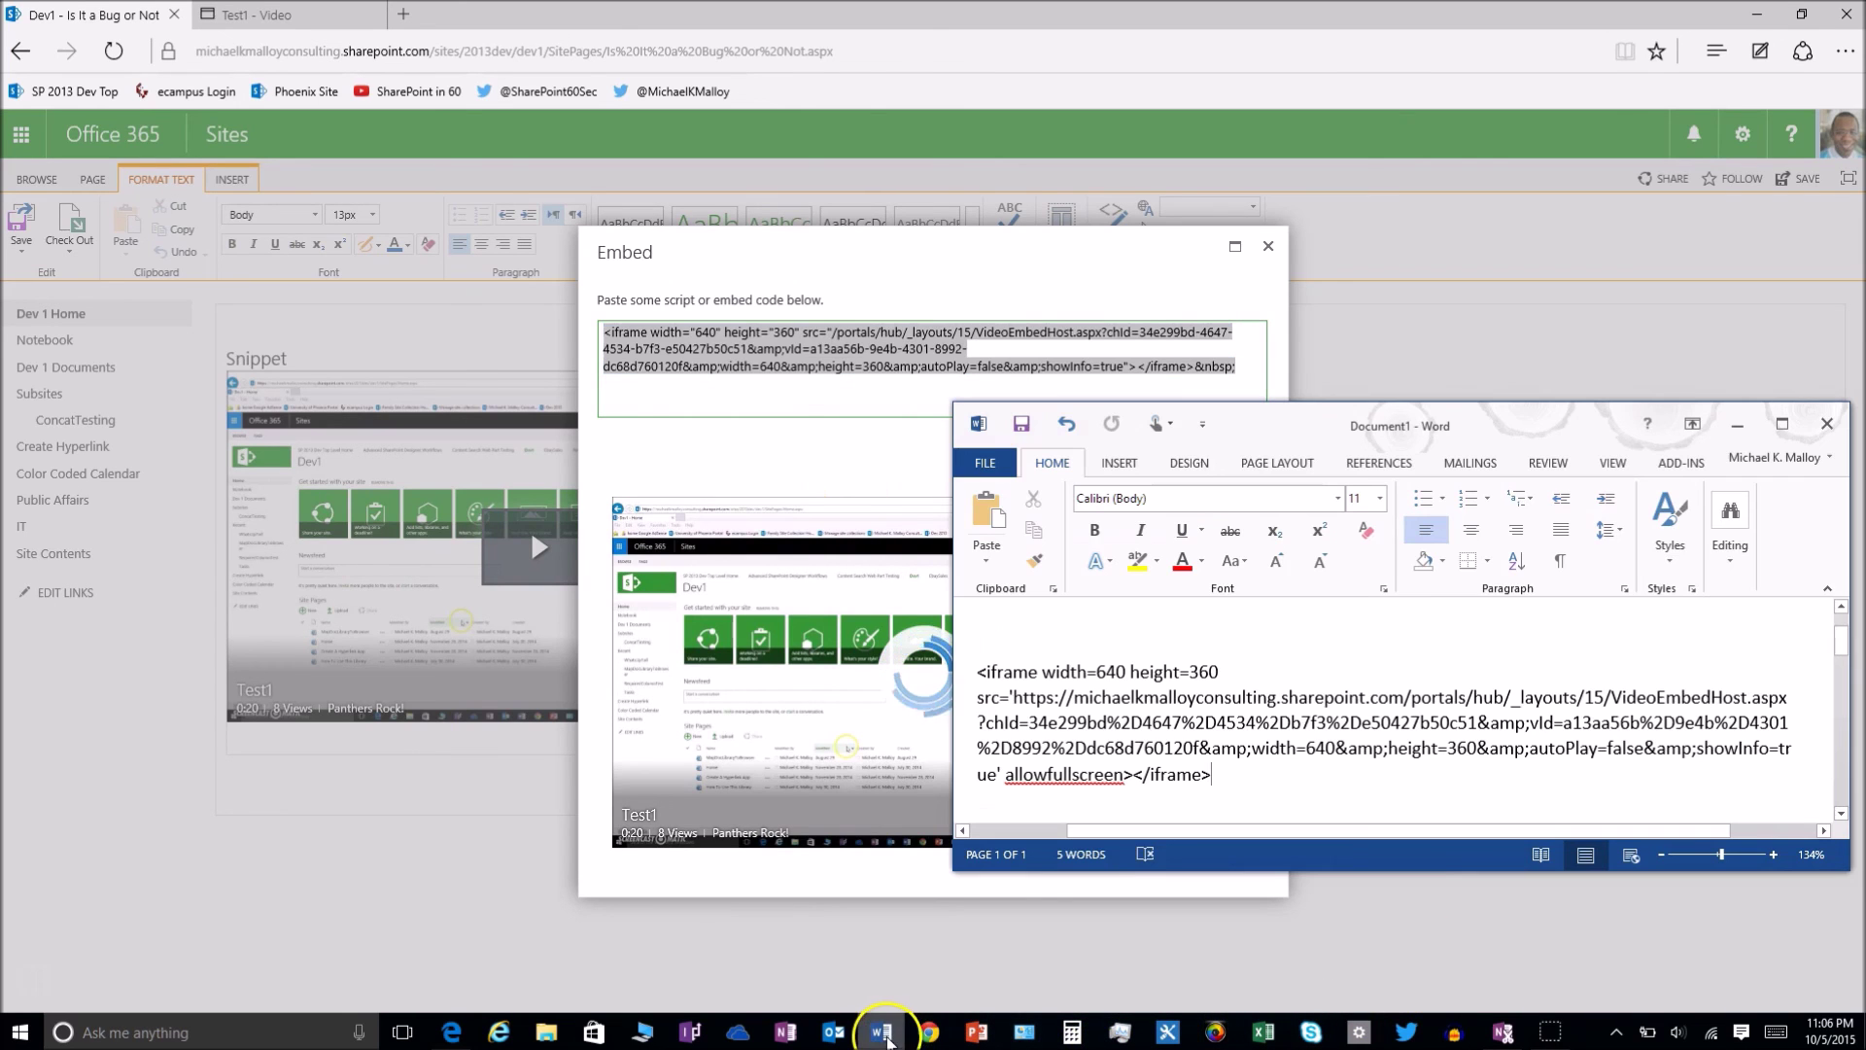
click(1783, 425)
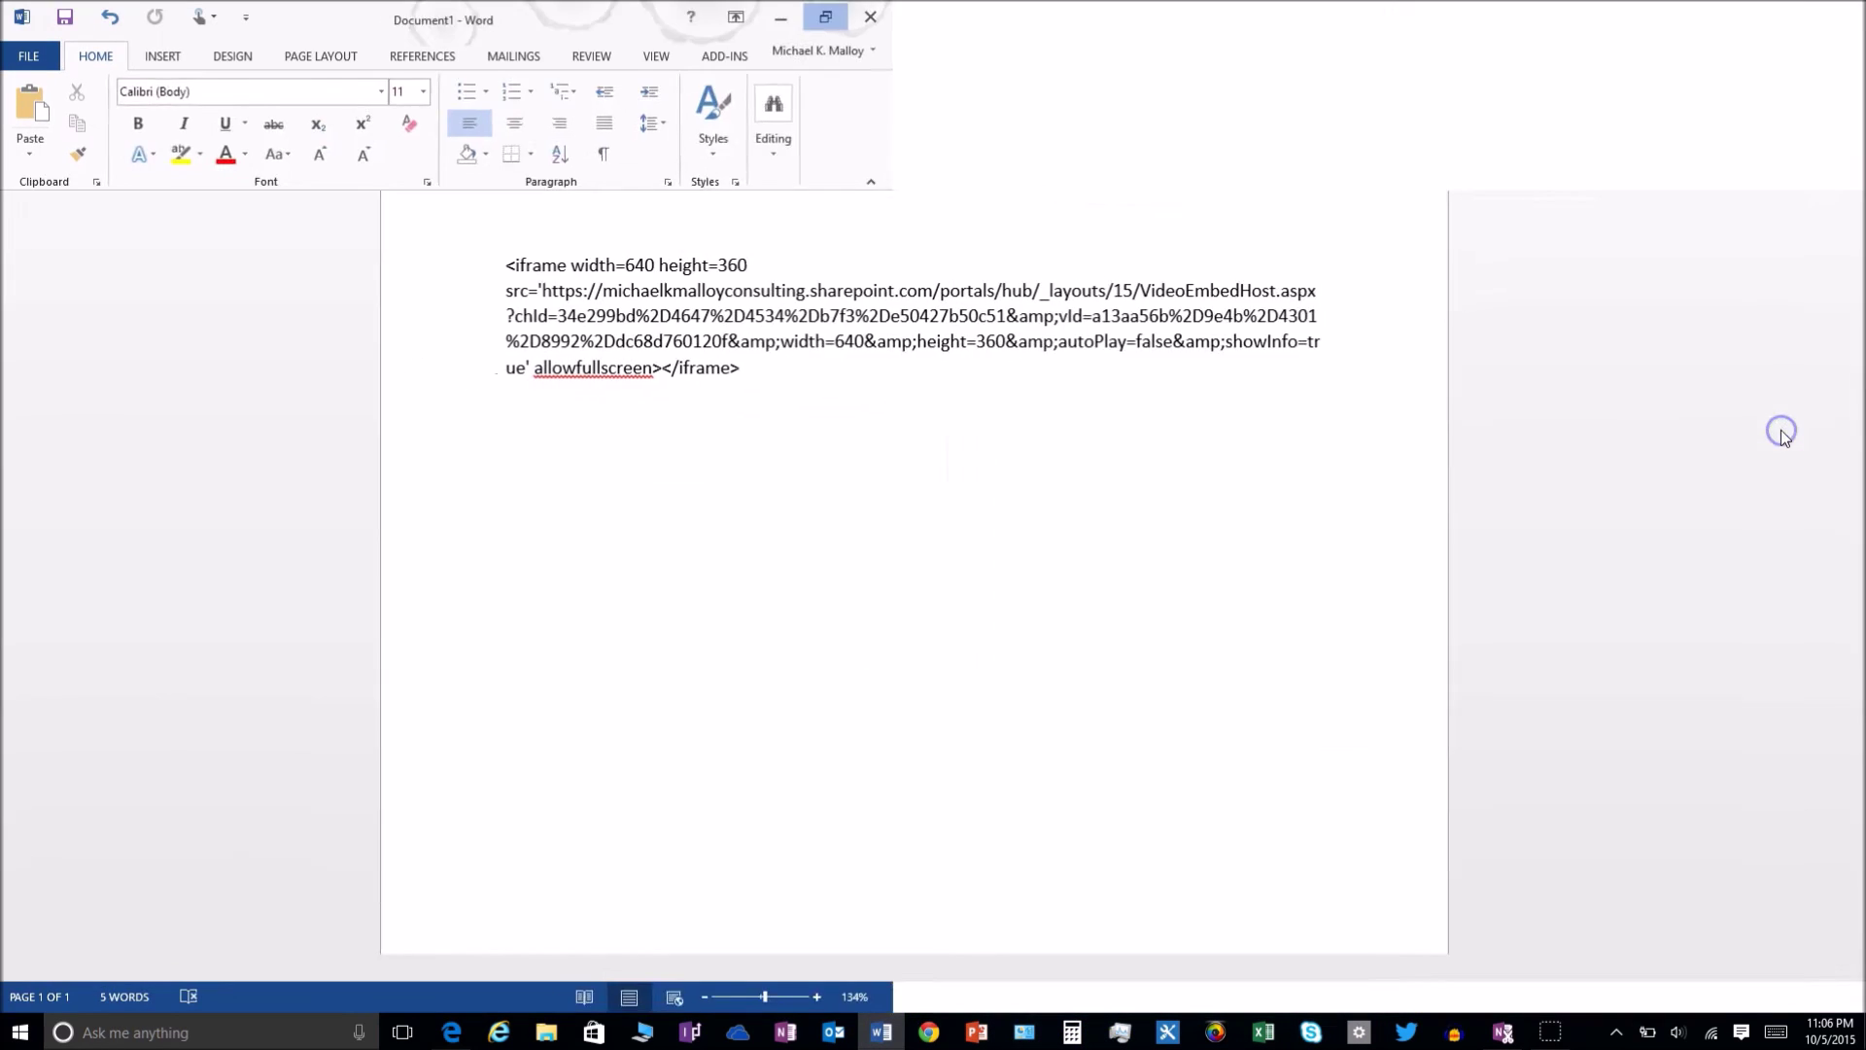
click(535, 536)
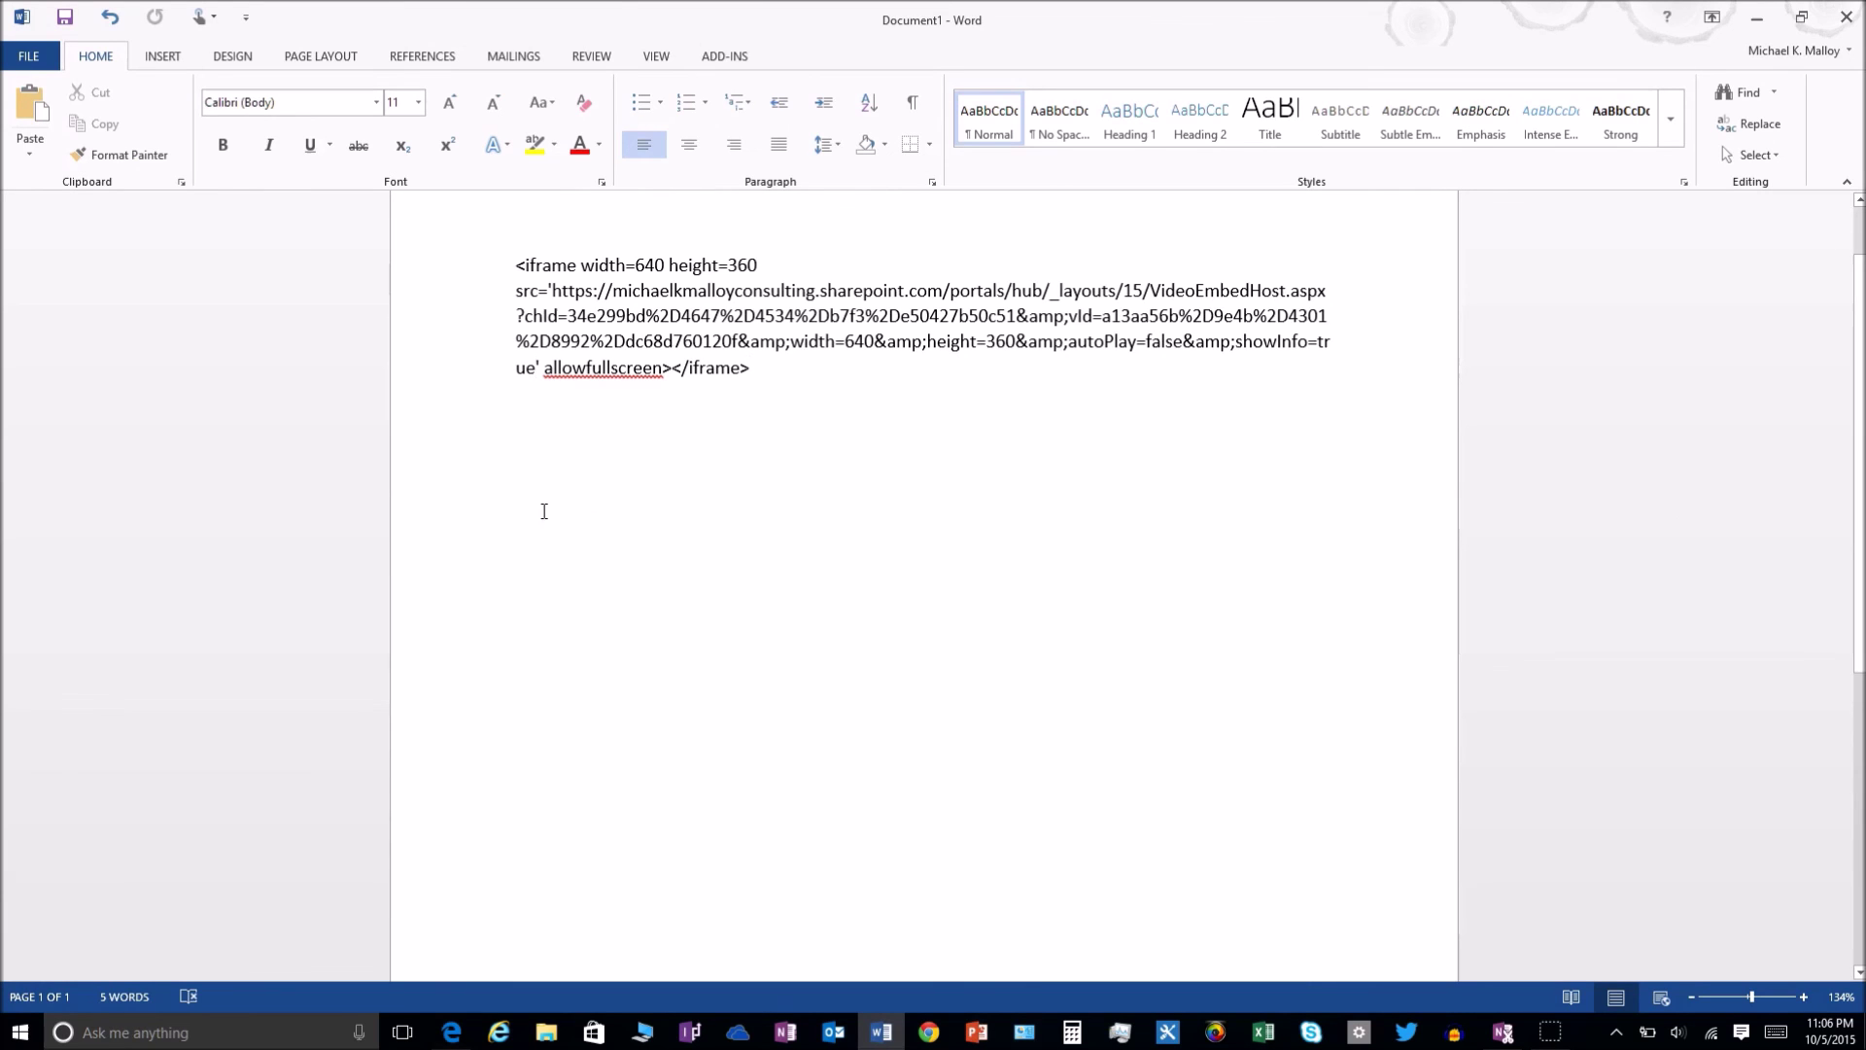
scroll(542, 429, up, 1)
click(510, 347)
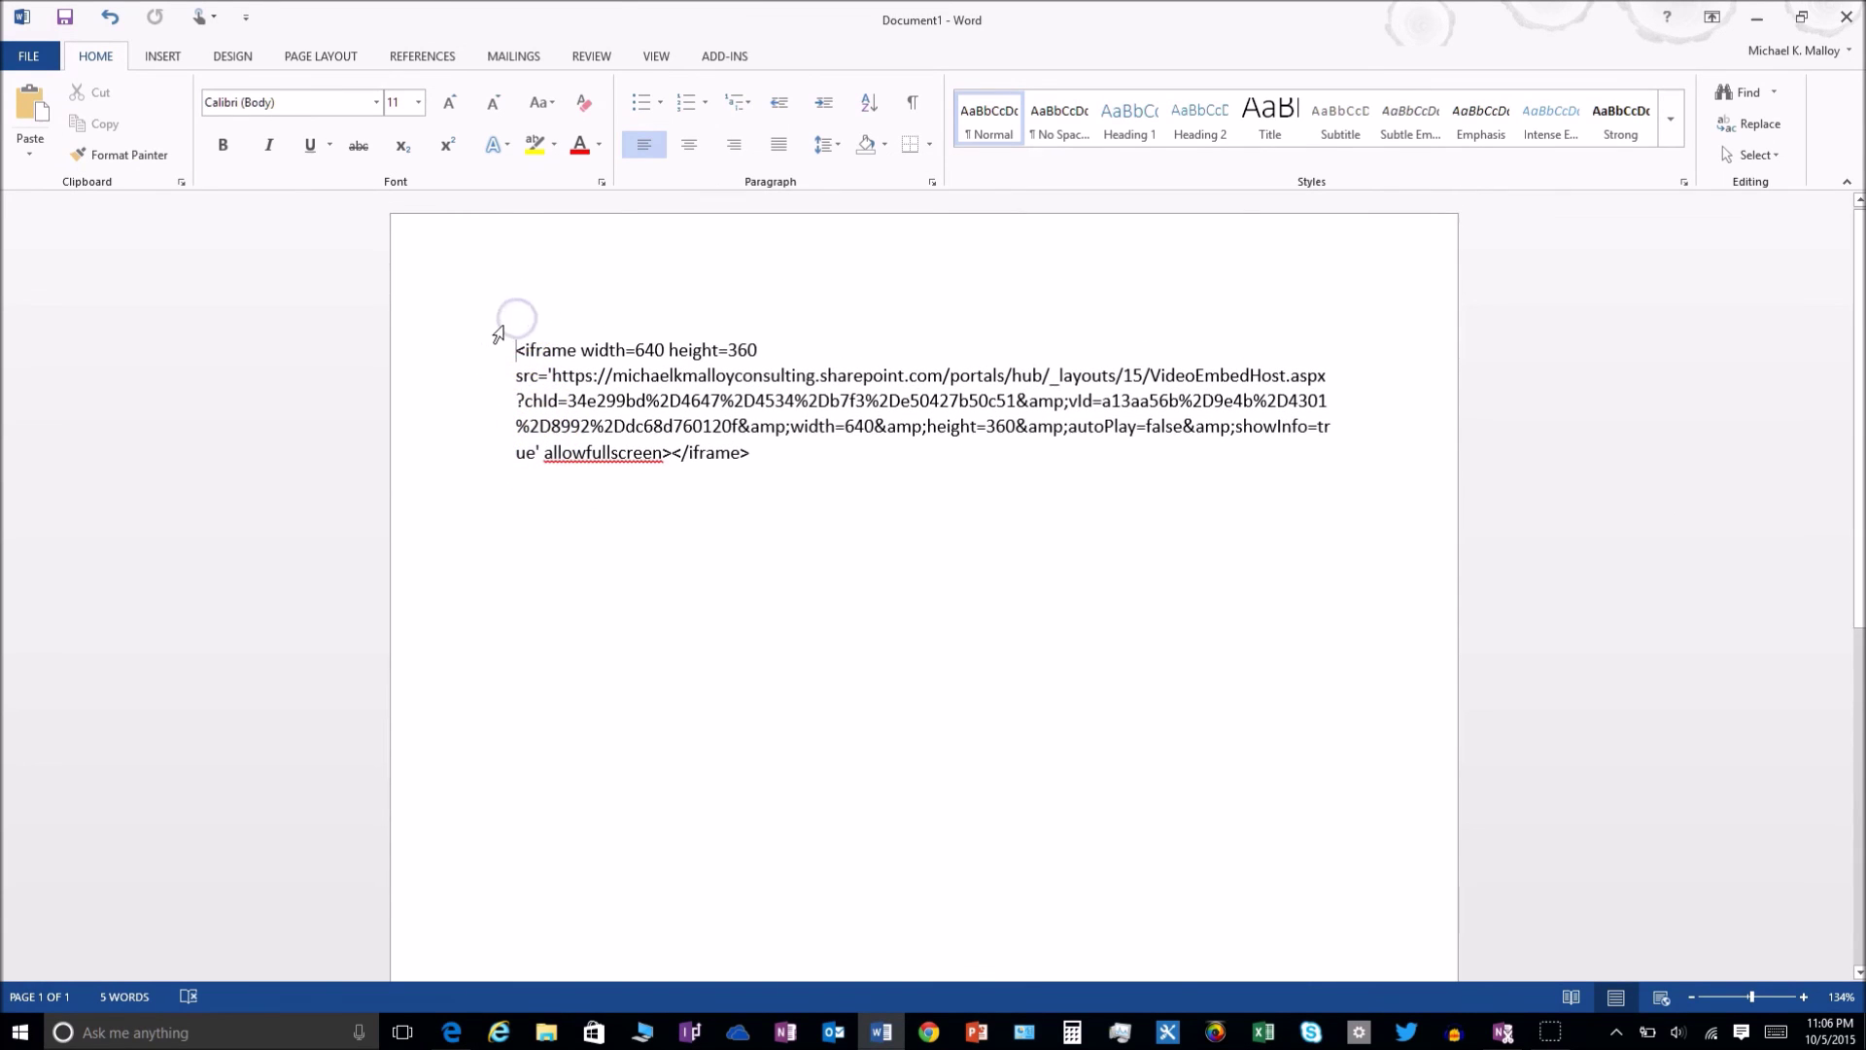
key(Return)
text(Or)
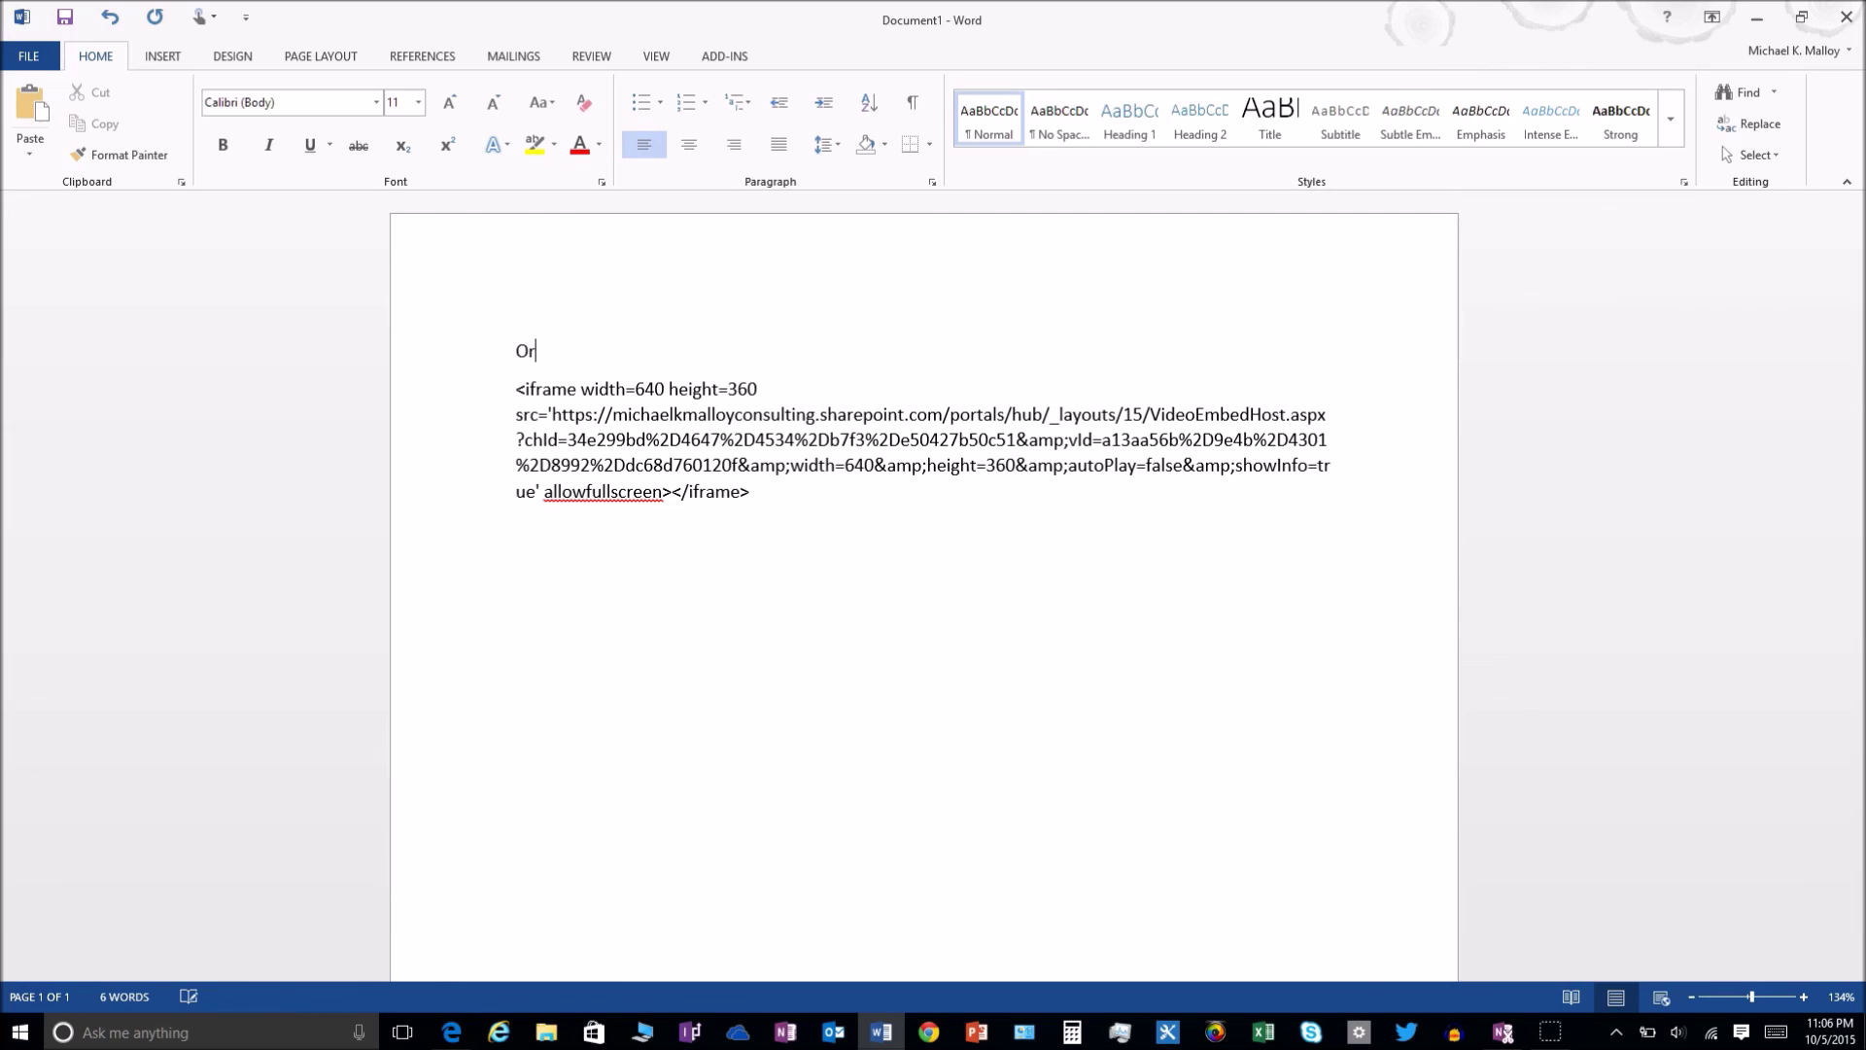
text(iginal from )
text(O3)
text(65 Vid)
text(eo Portal)
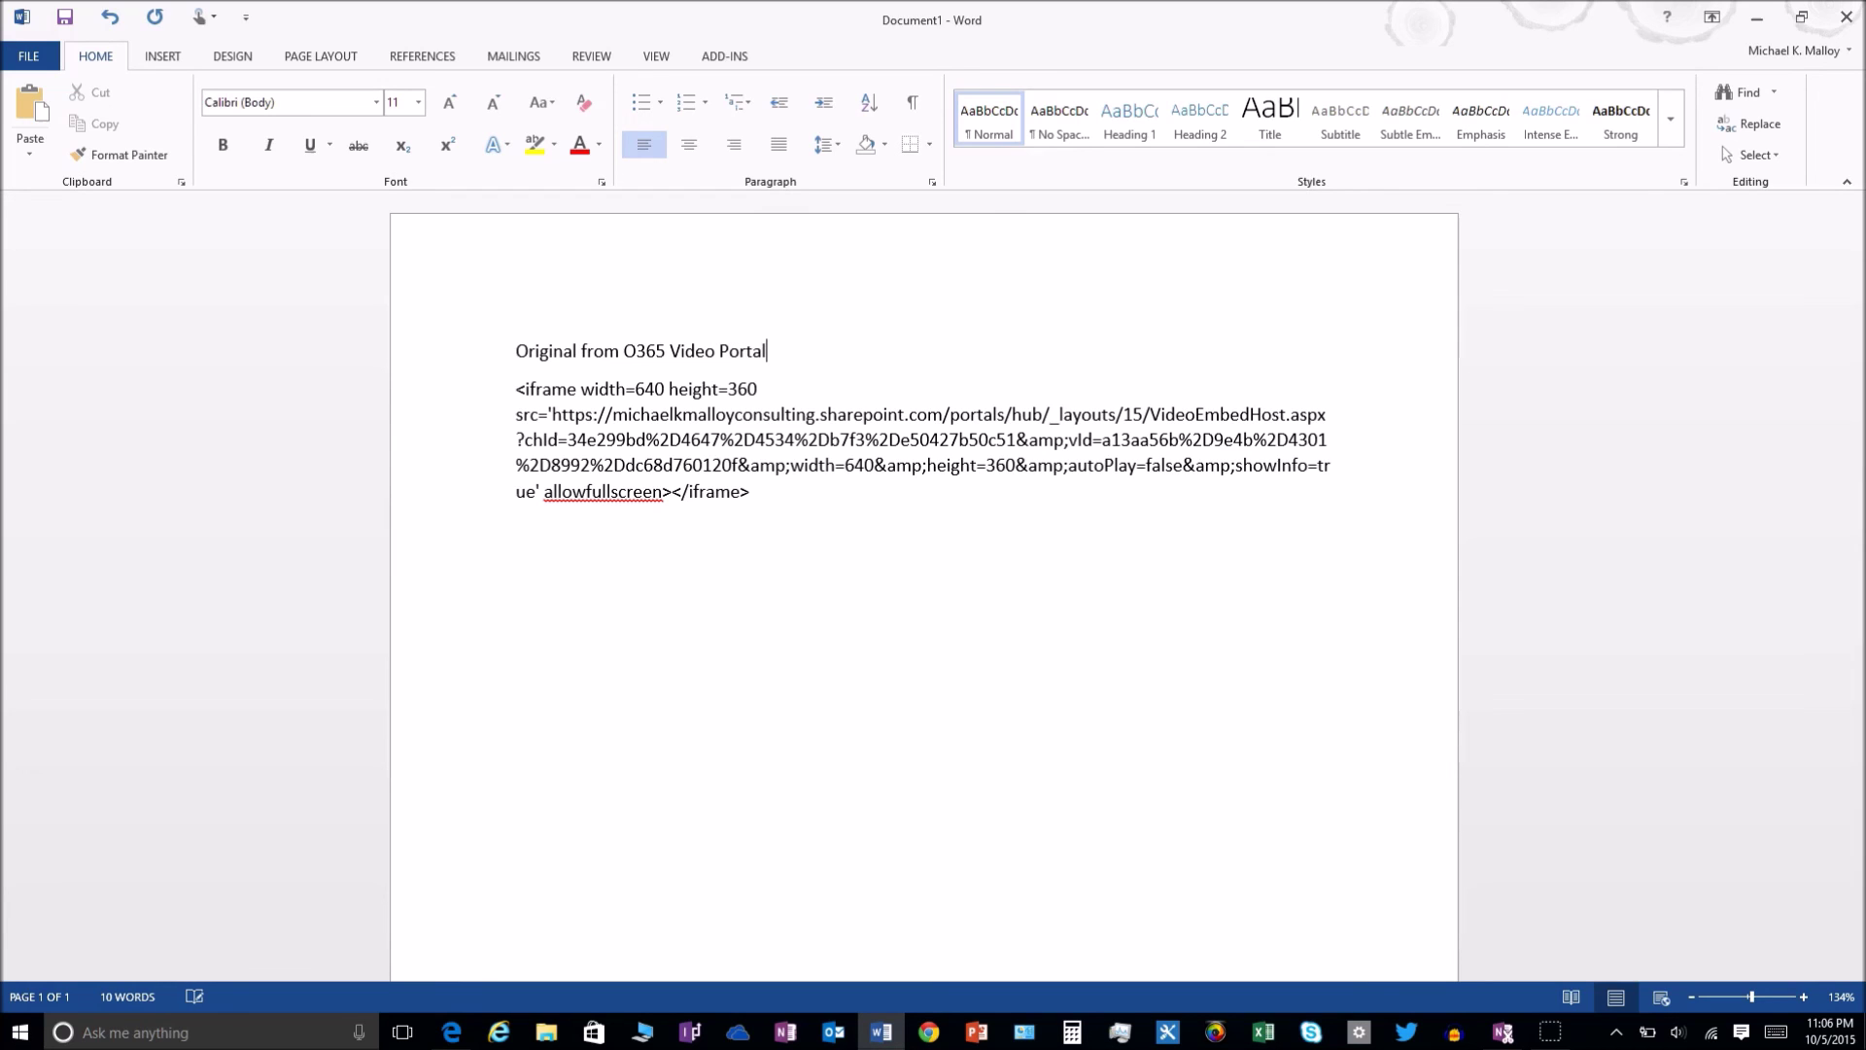
Add 'Post Embedding & Saving on Page' below the original and paste the post-save code.
click(521, 597)
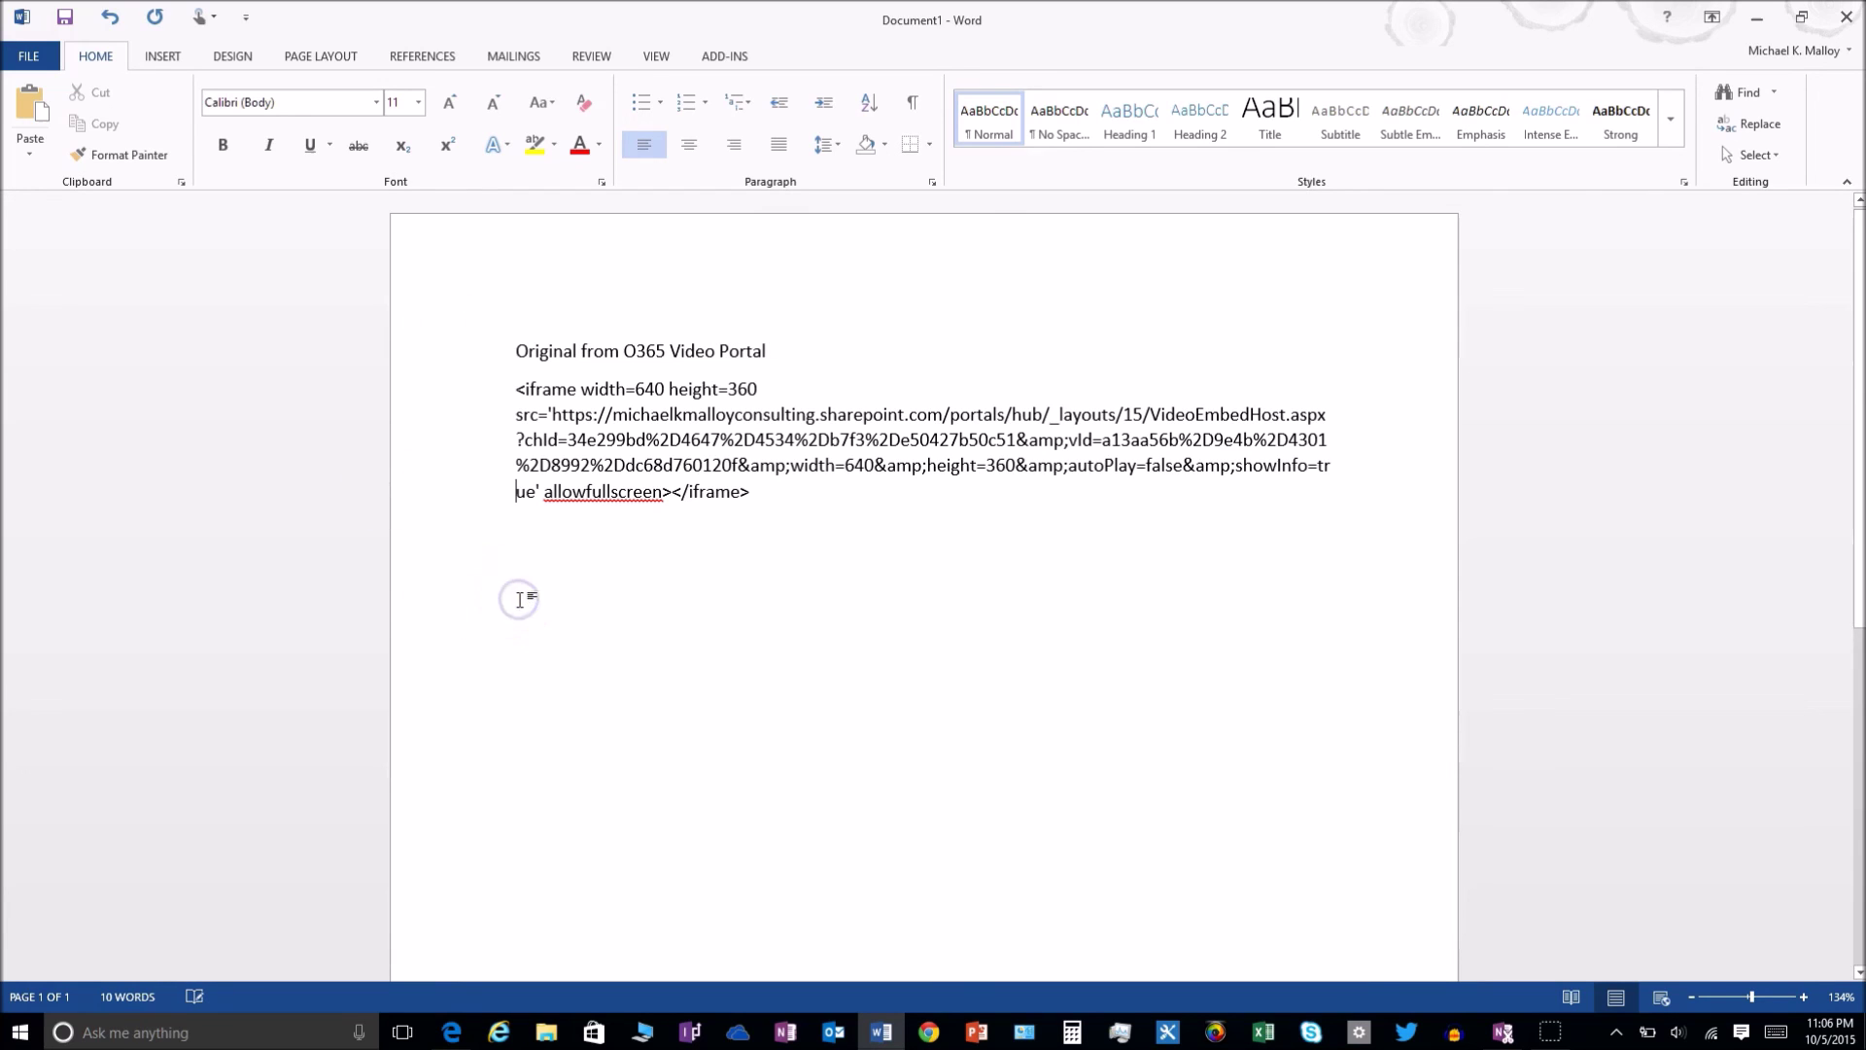
click(754, 497)
key(Return)
text(Pos)
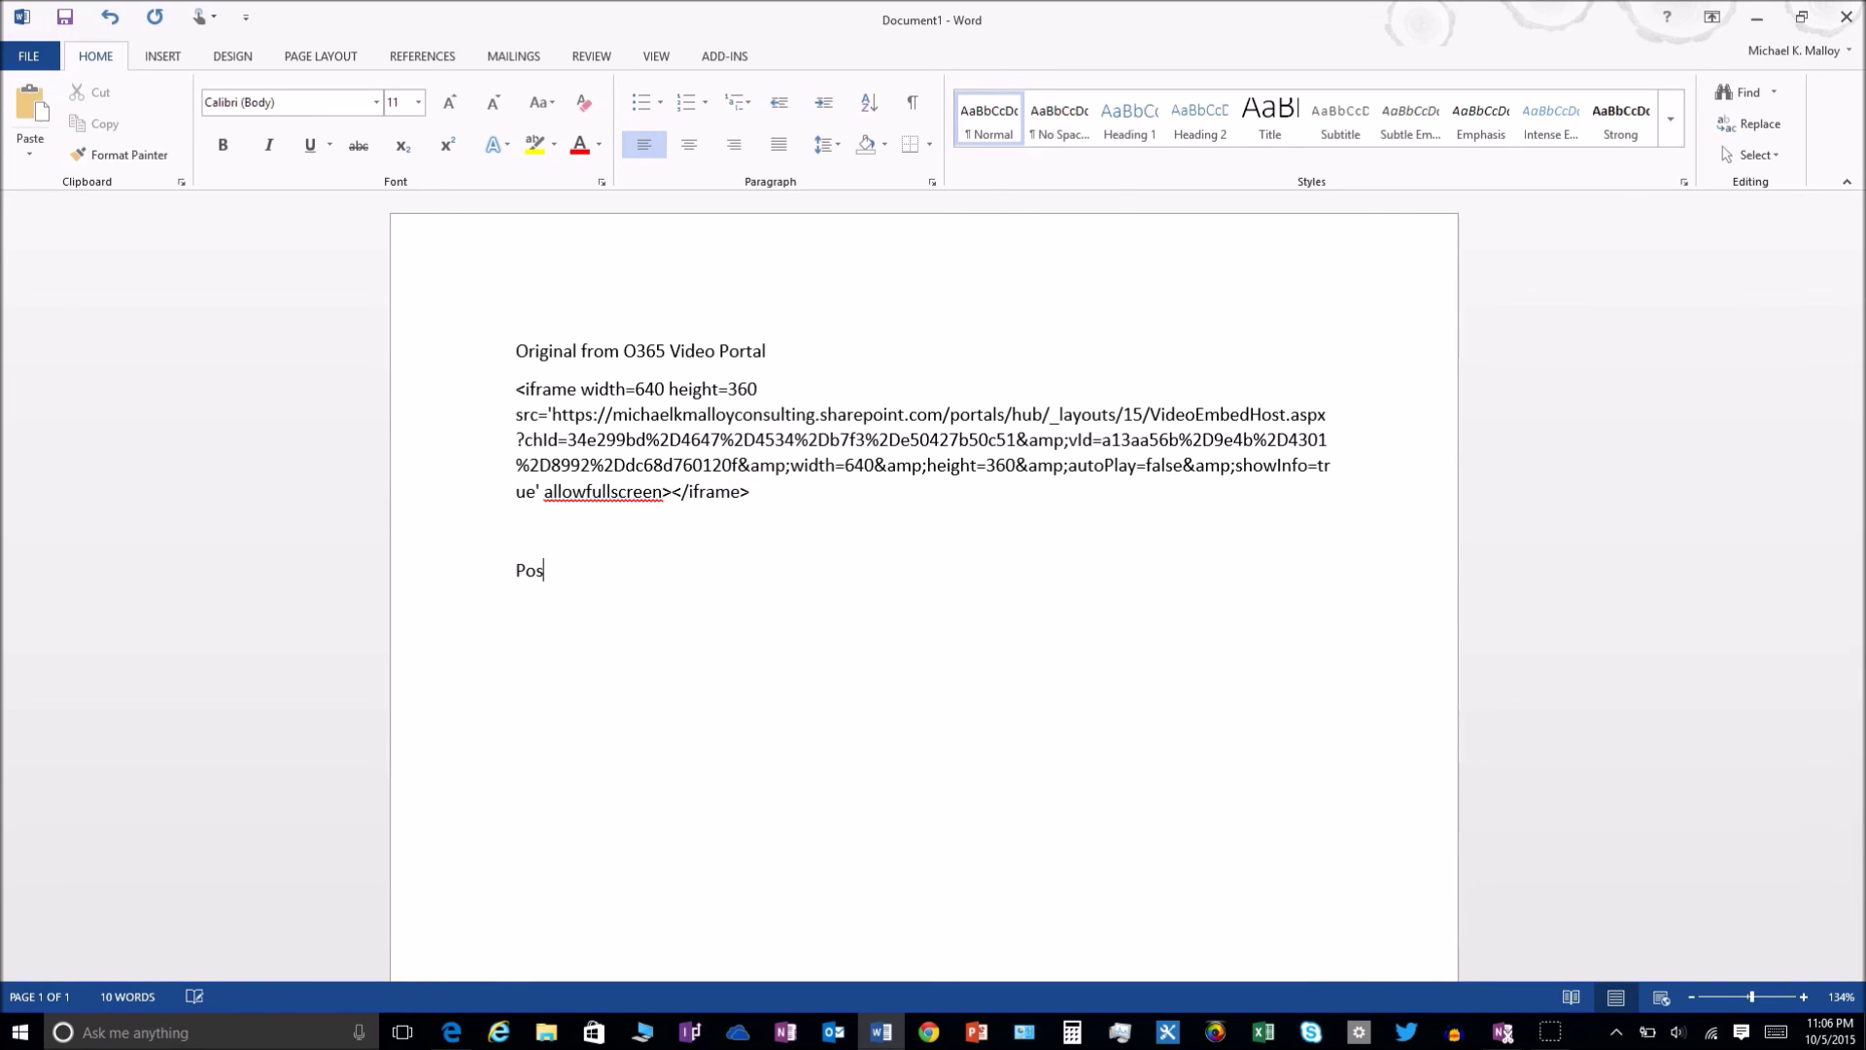
text(t Em)
text(bedding )
text(& Saving)
text( on P)
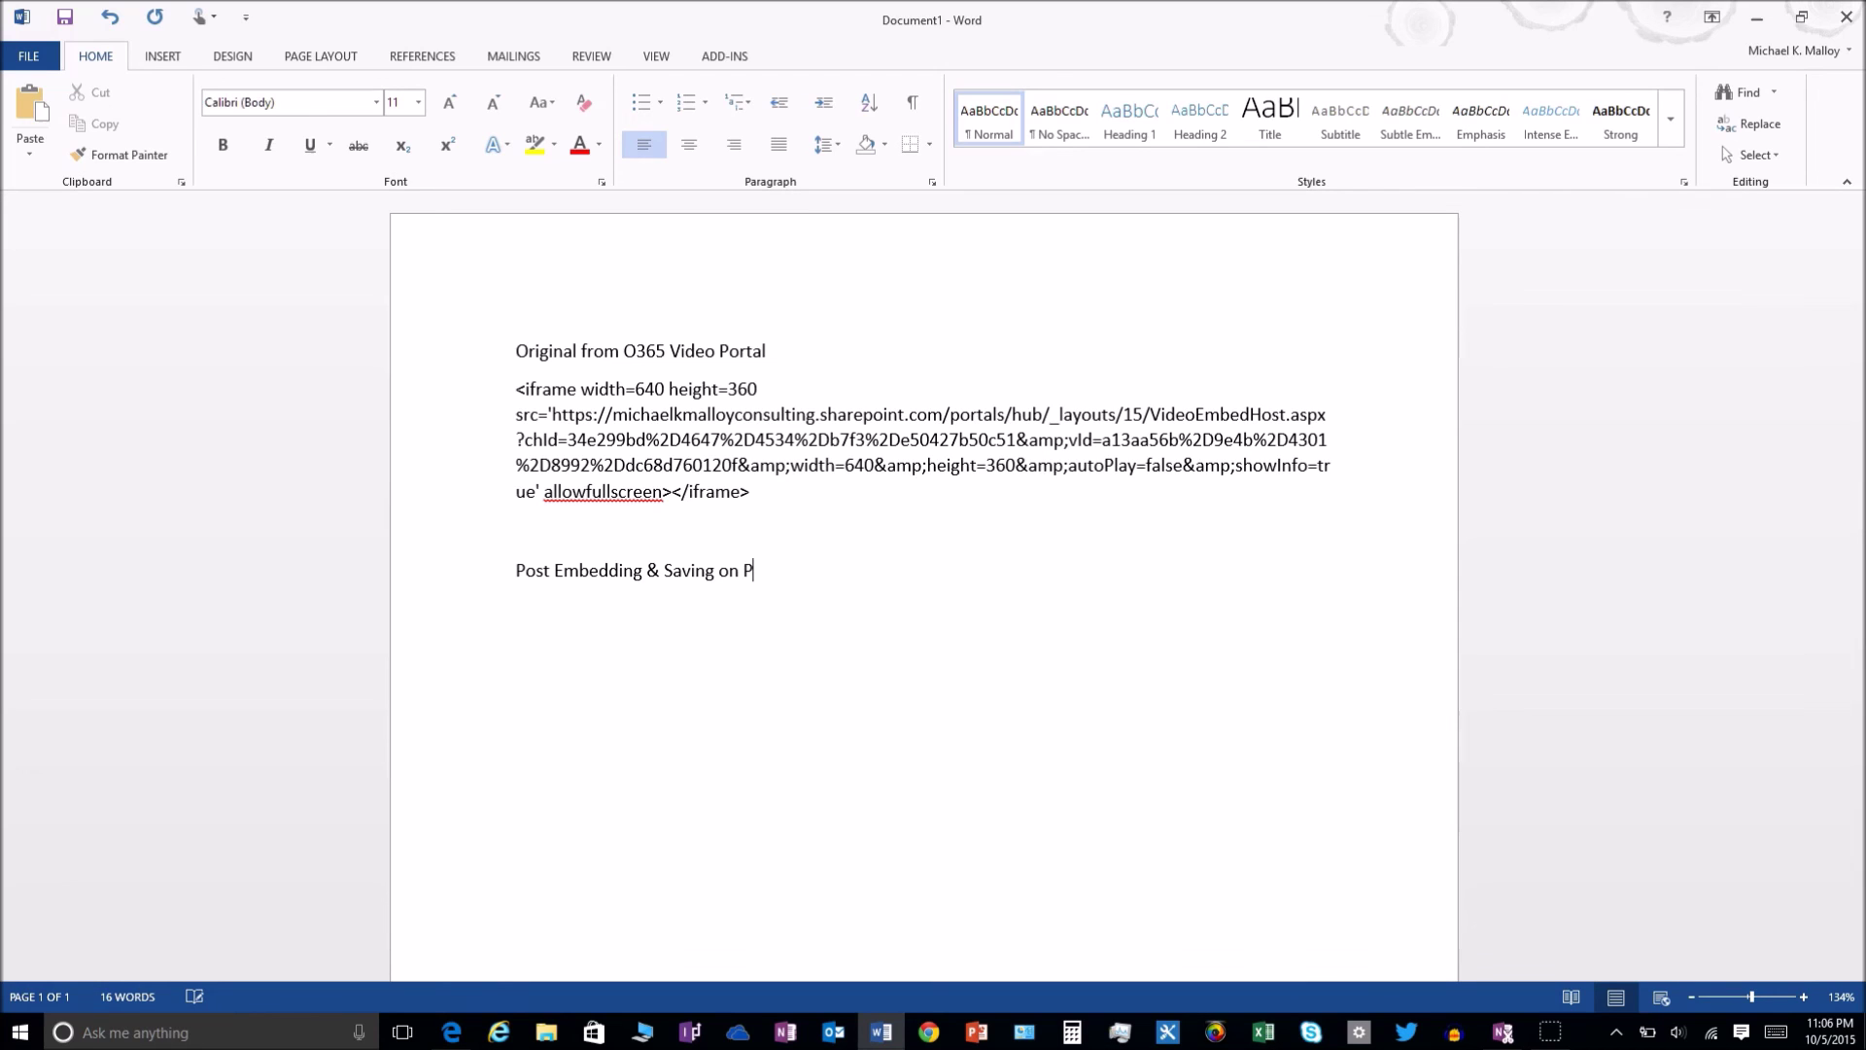
text(age)
key(Return)
text(<iframe width="640" height="360" src="/portals/hub/_layouts/15/VideoEmbedHost.aspx?chId=34e299bd-4647-4534-b7f3-e50427b50c51&amp;vId=a13aa56b-9e4b-4301-8992-dc68d760120f&amp;width=640&amp;height=360&amp;autoPlay=false&amp;showInfo=true"></iframe>&nbsp;)
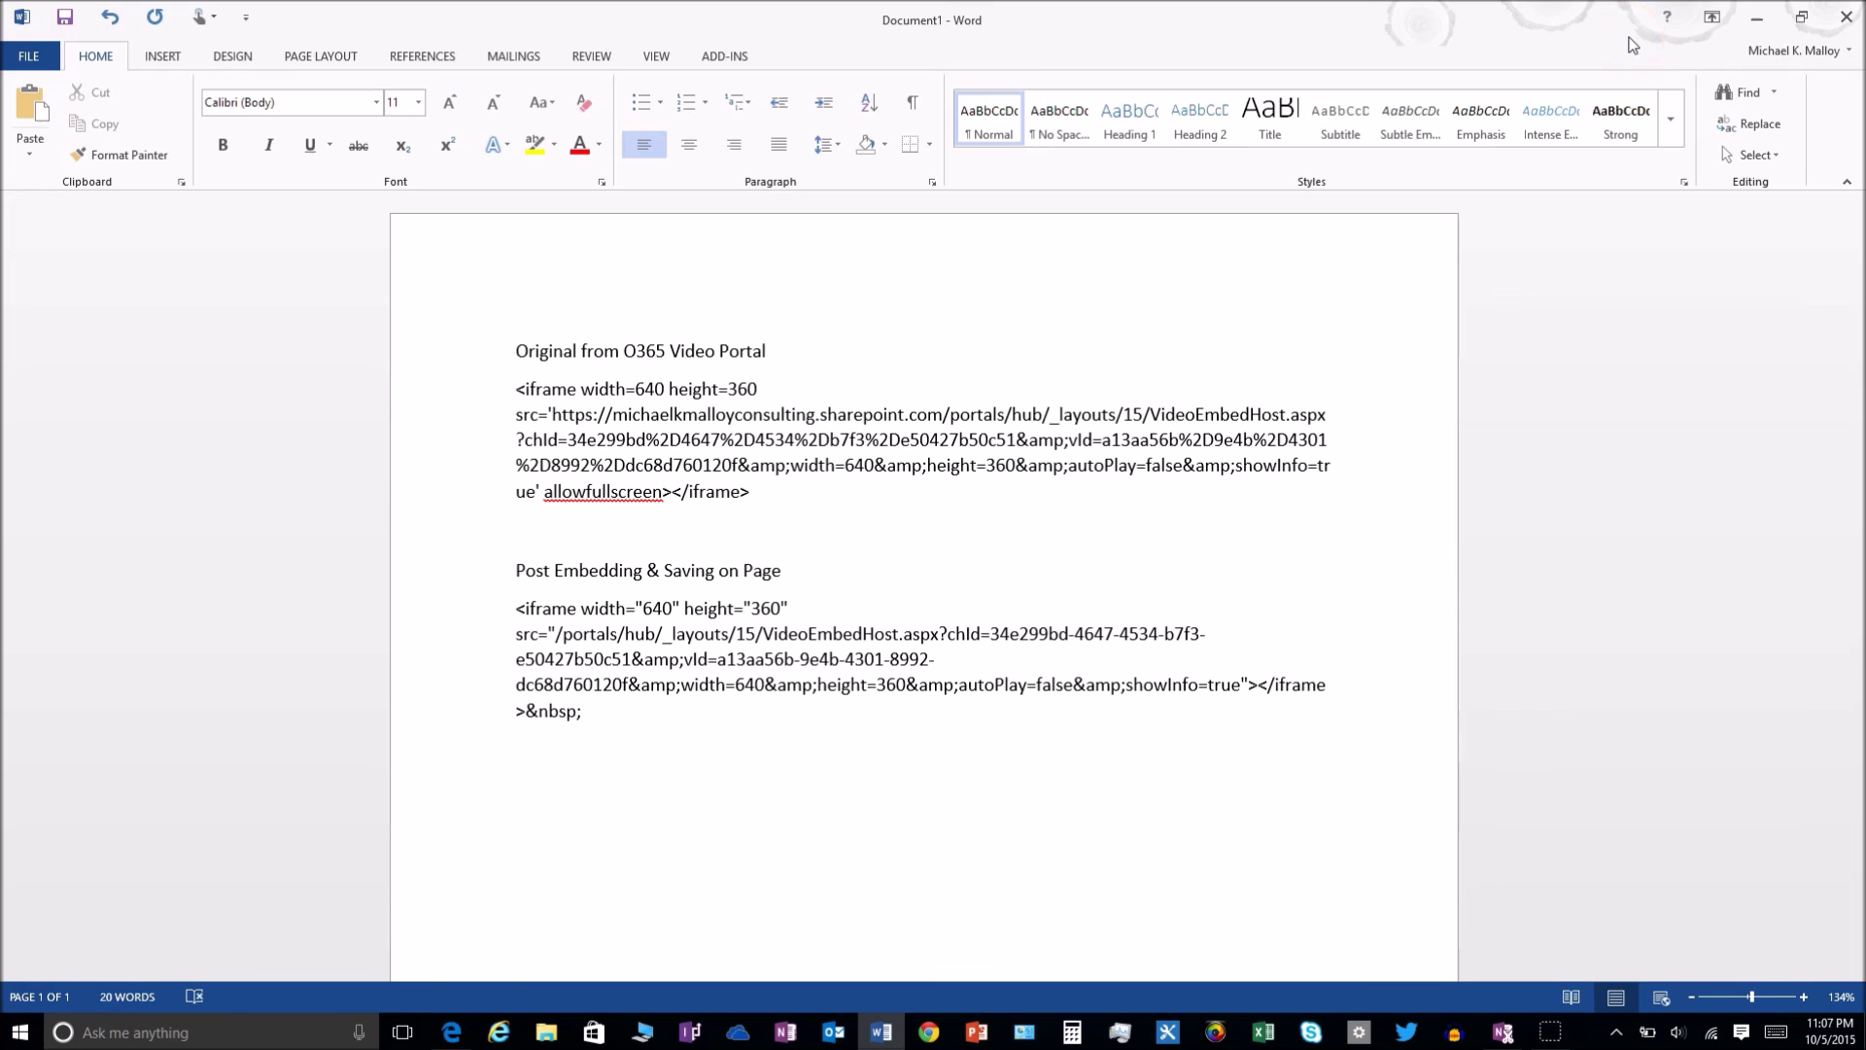